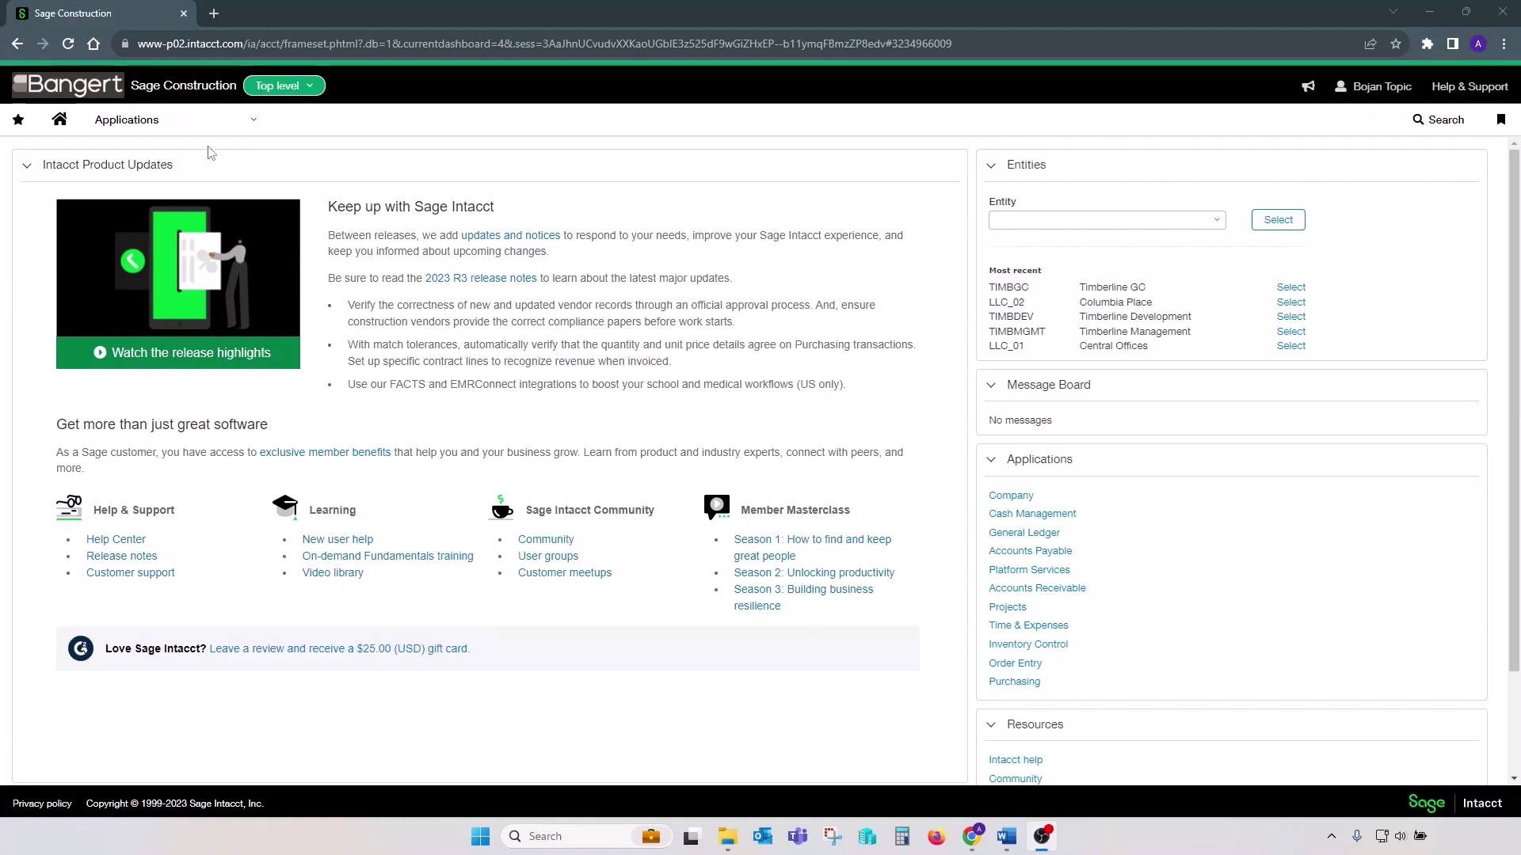
# Step: Open the General Ledger Trial balance report from the Applications menu
pyautogui.click(179, 125)
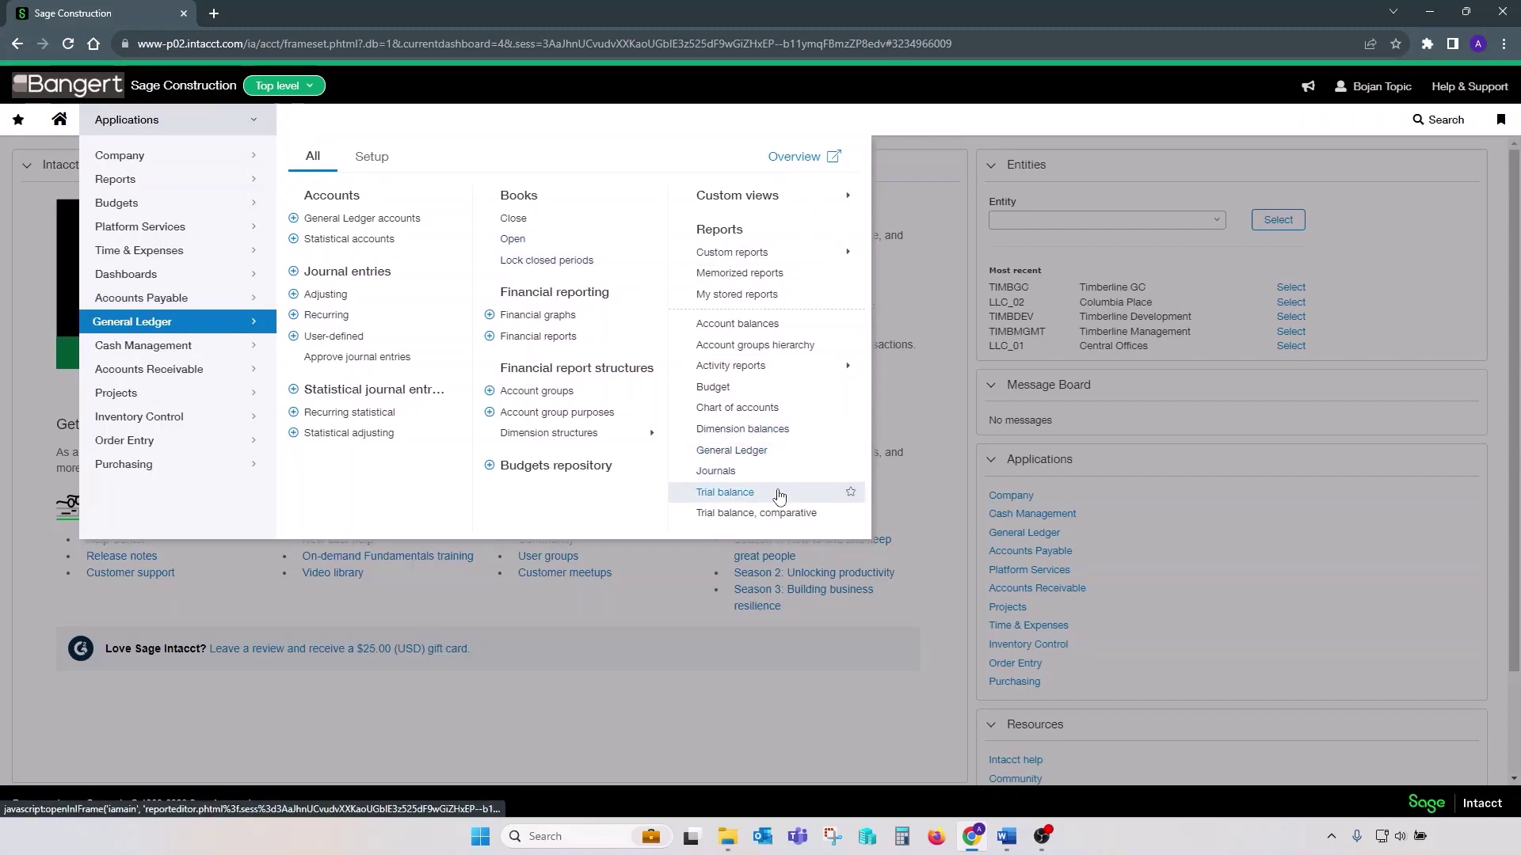
pyautogui.click(725, 492)
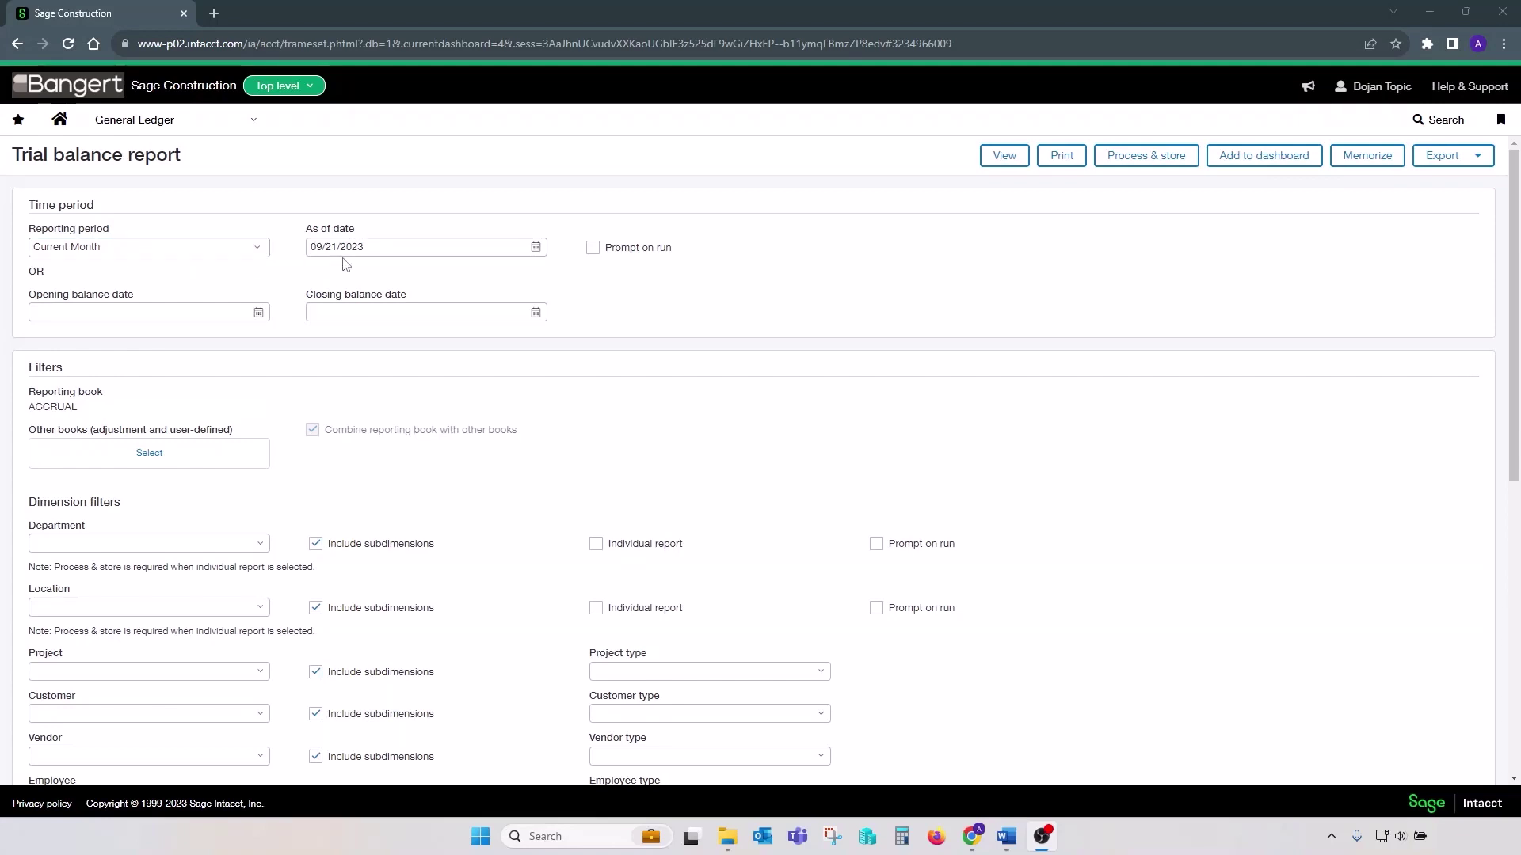
# Step: Change the trial balance as-of date to 08/31/2023 and review the remaining report options
pyautogui.moveTo(384, 245); pyautogui.dragTo(217, 248)
pyautogui.write('08')
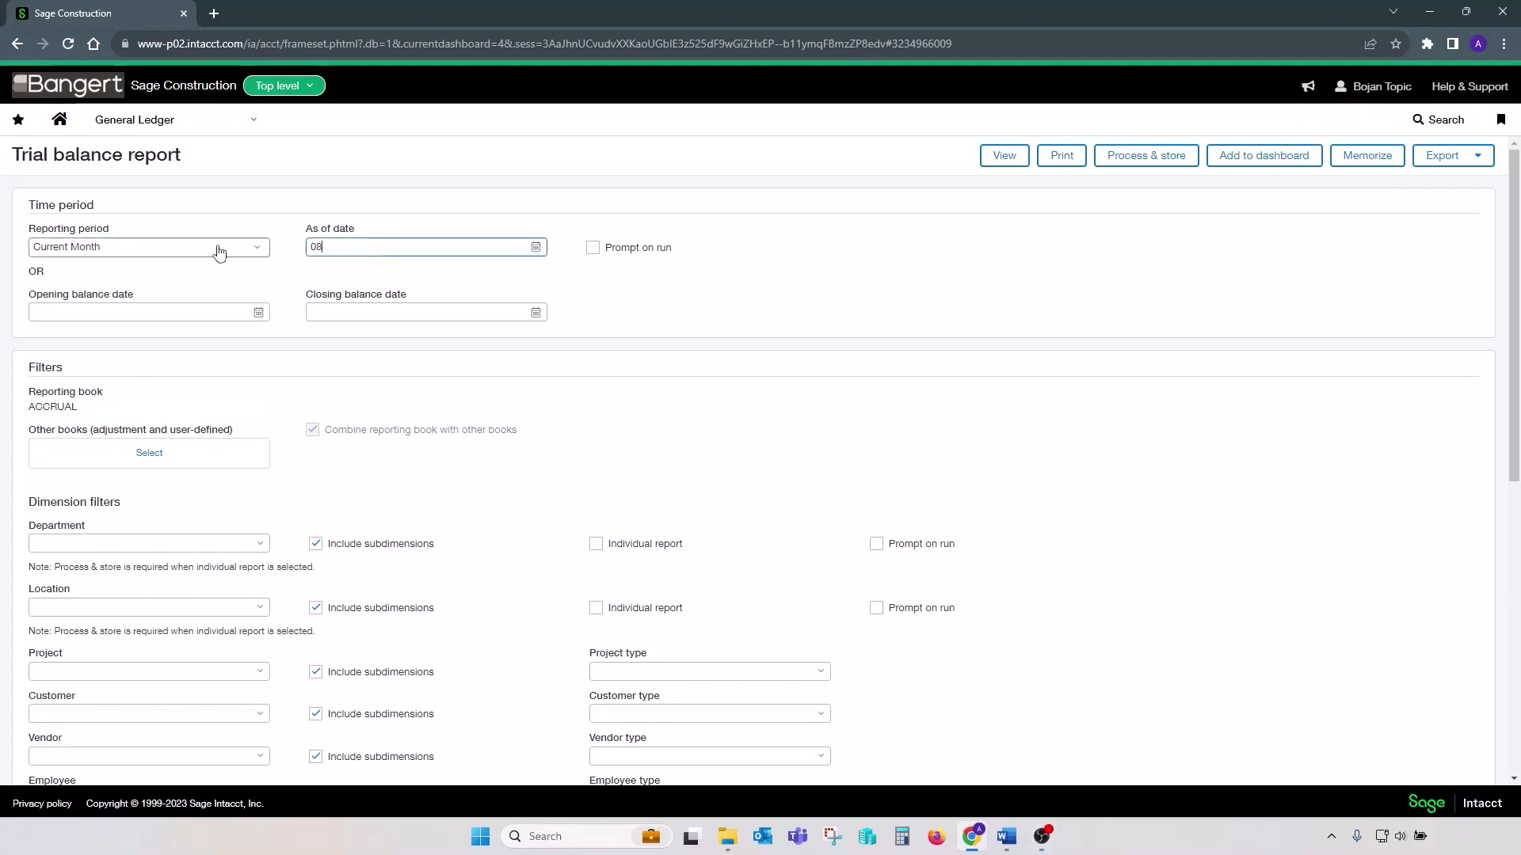
pyautogui.write('312023')
pyautogui.tripleClick(377, 272)
pyautogui.click(444, 240)
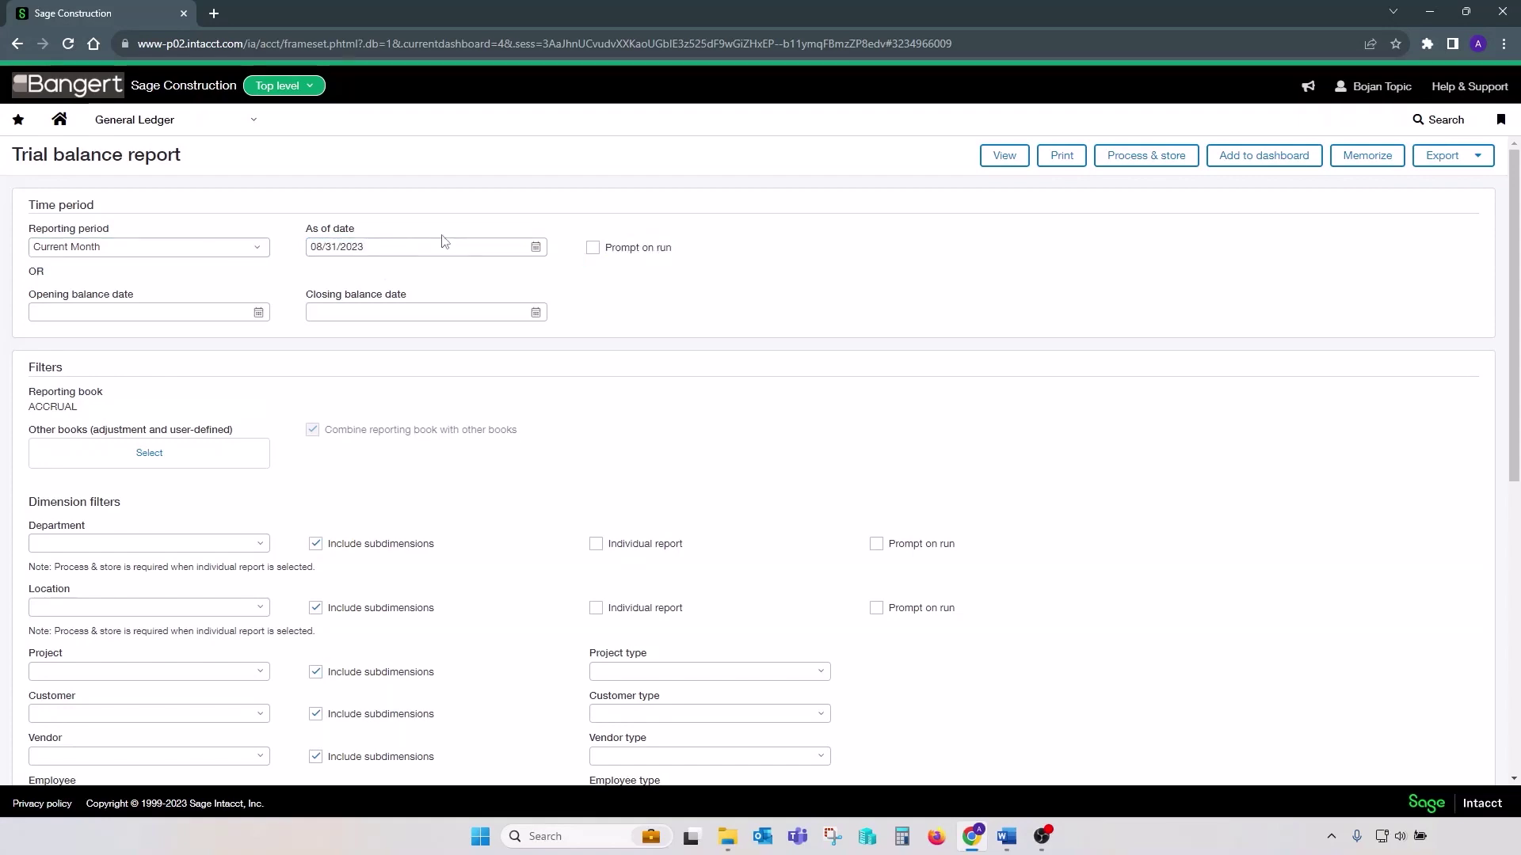
pyautogui.scroll(-5, 391, 475)
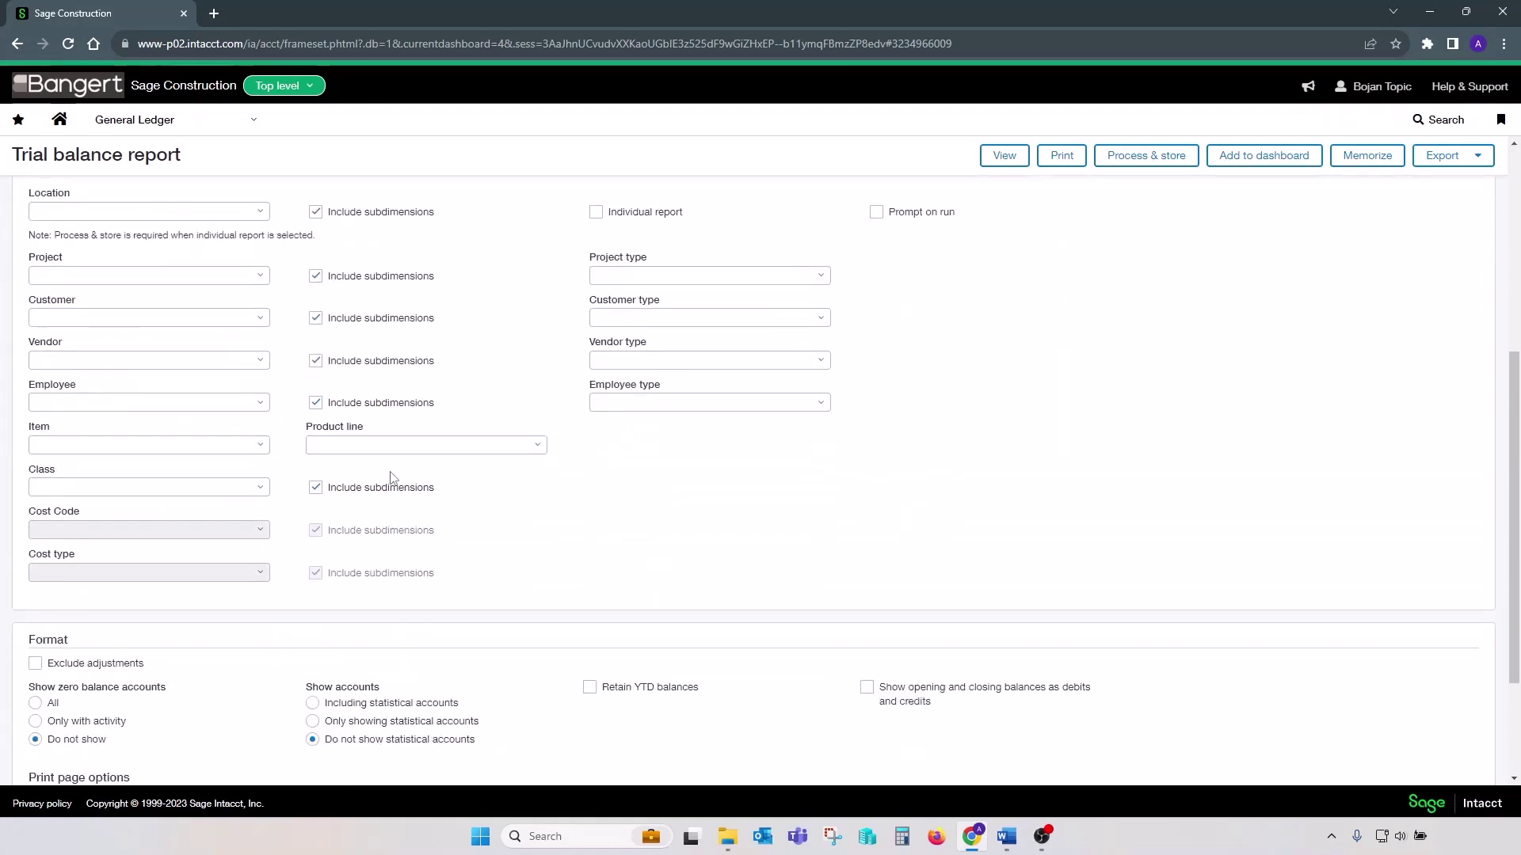
pyautogui.scroll(-2, 390, 478)
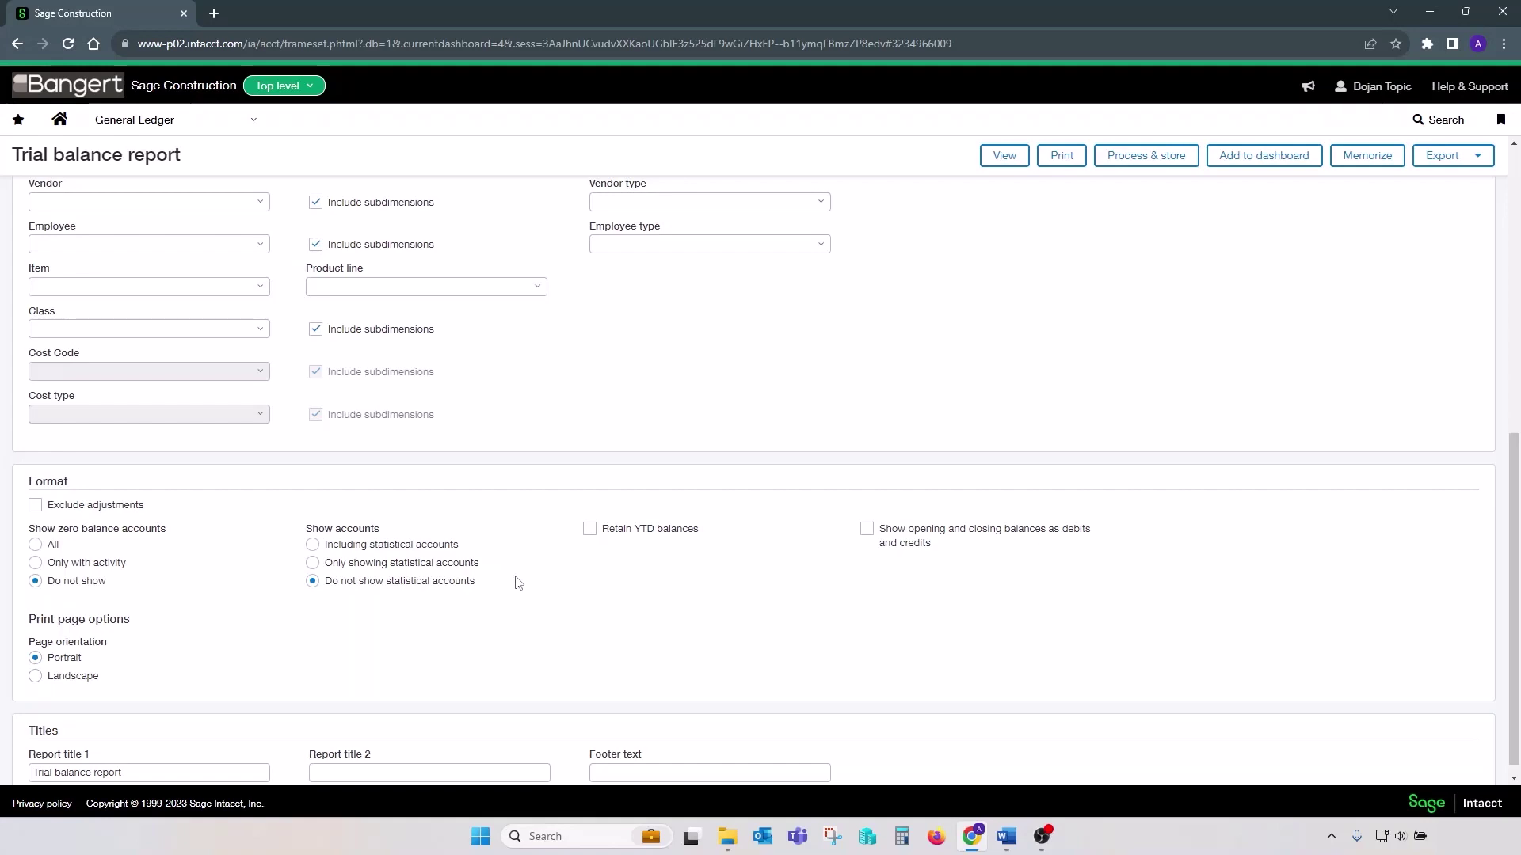
pyautogui.scroll(7, 519, 584)
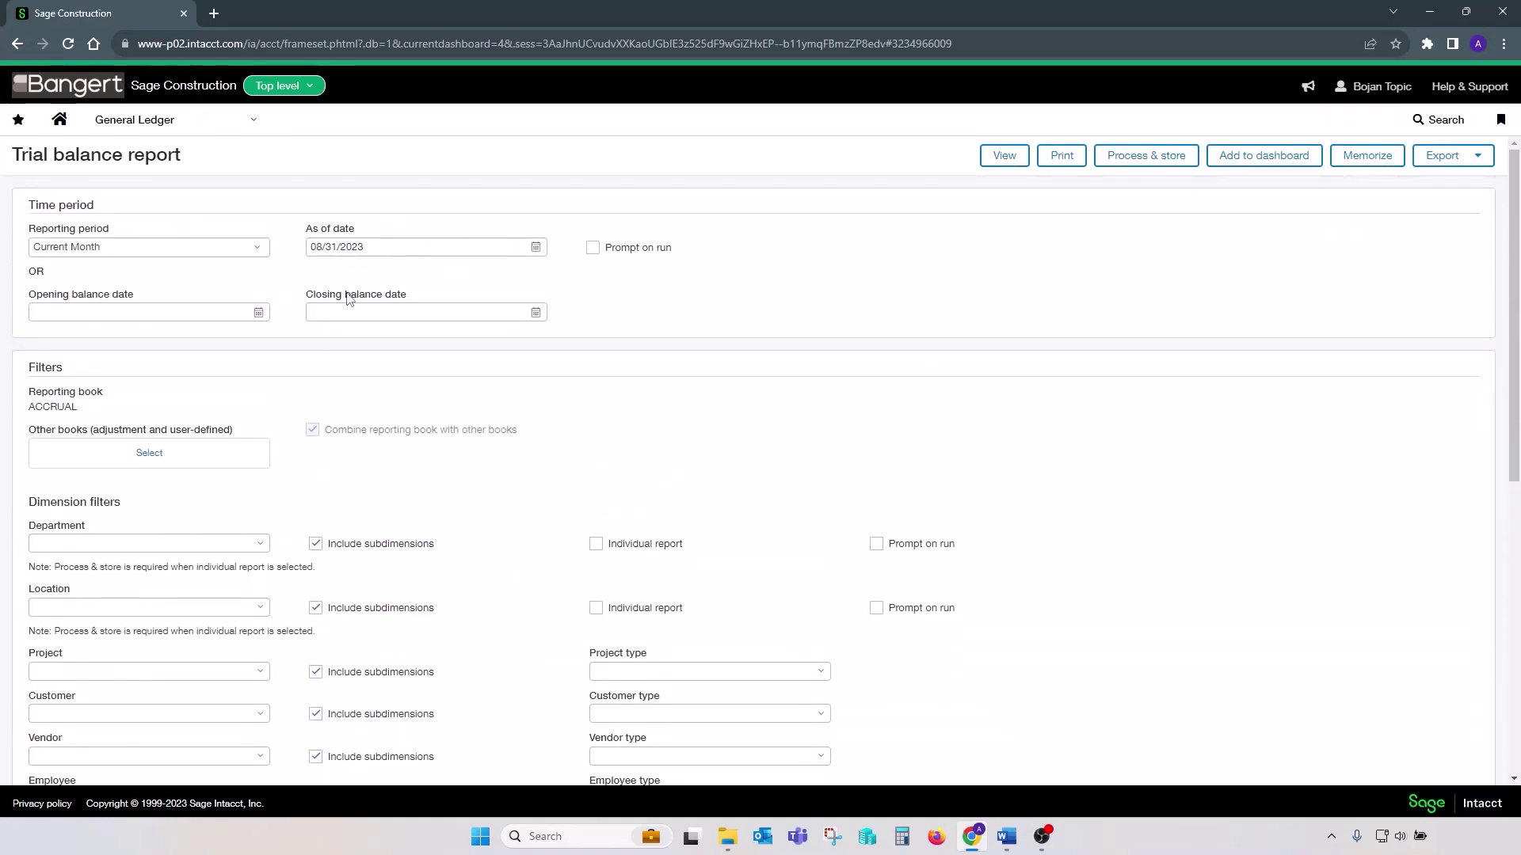
# Step: Run the trial balance, check the export formats, and highlight the receivable and payable balances
pyautogui.click(1003, 157)
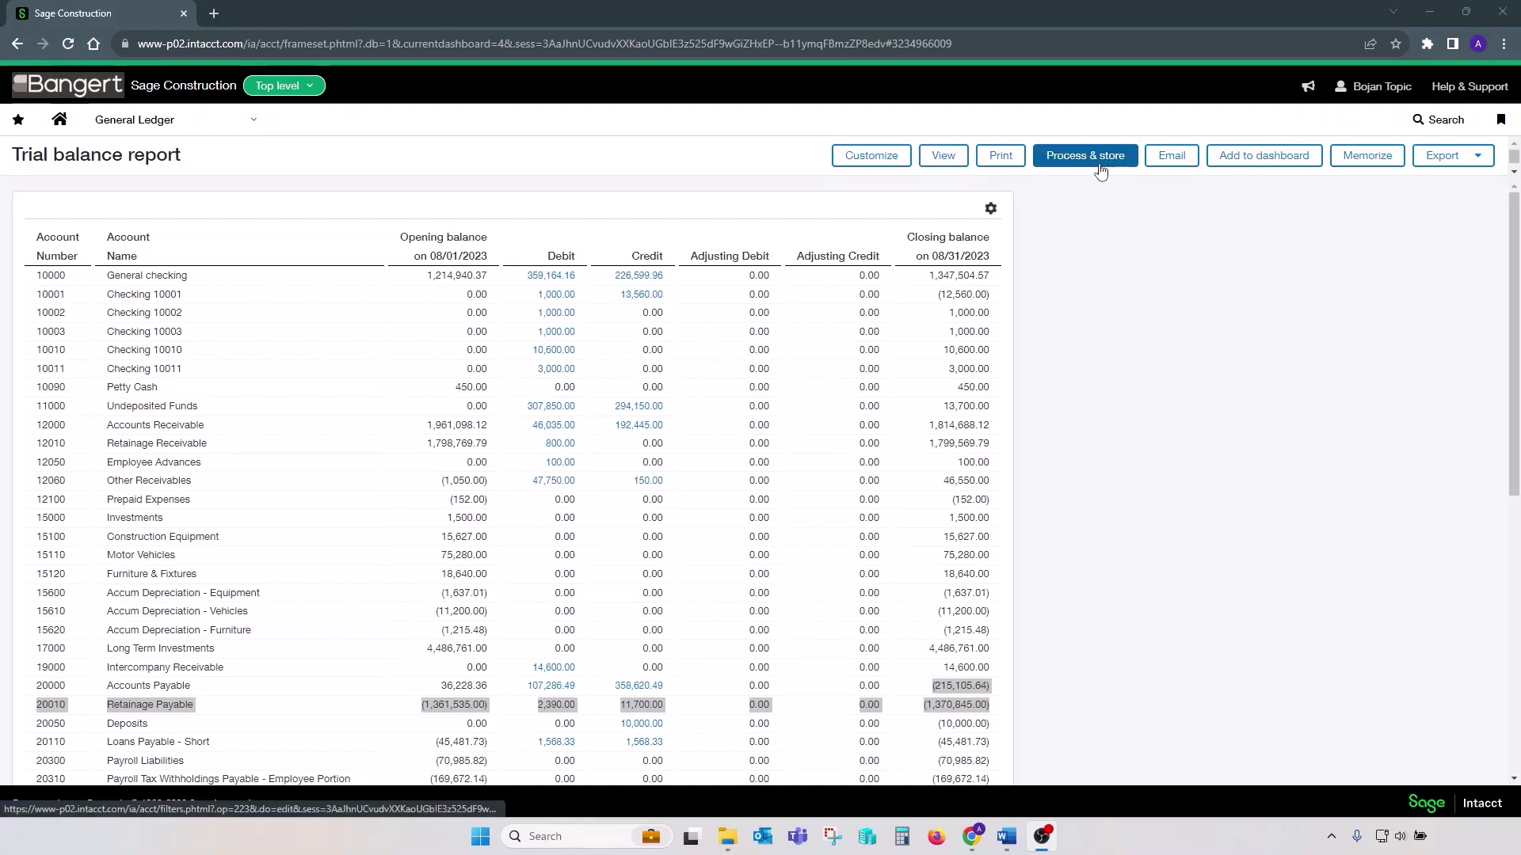
pyautogui.click(1481, 158)
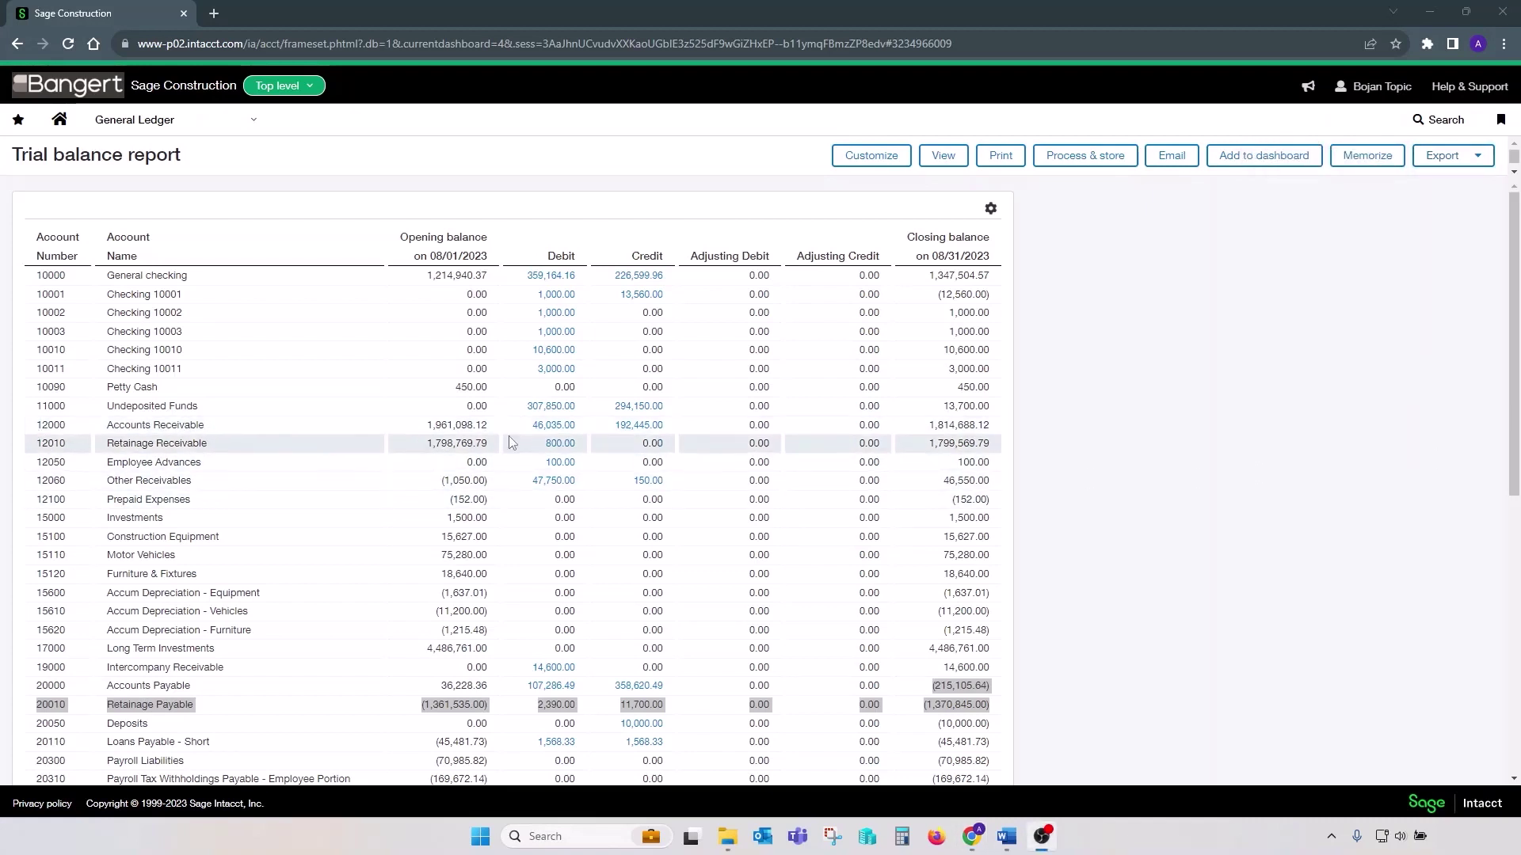
pyautogui.moveTo(919, 428); pyautogui.dragTo(1002, 446)
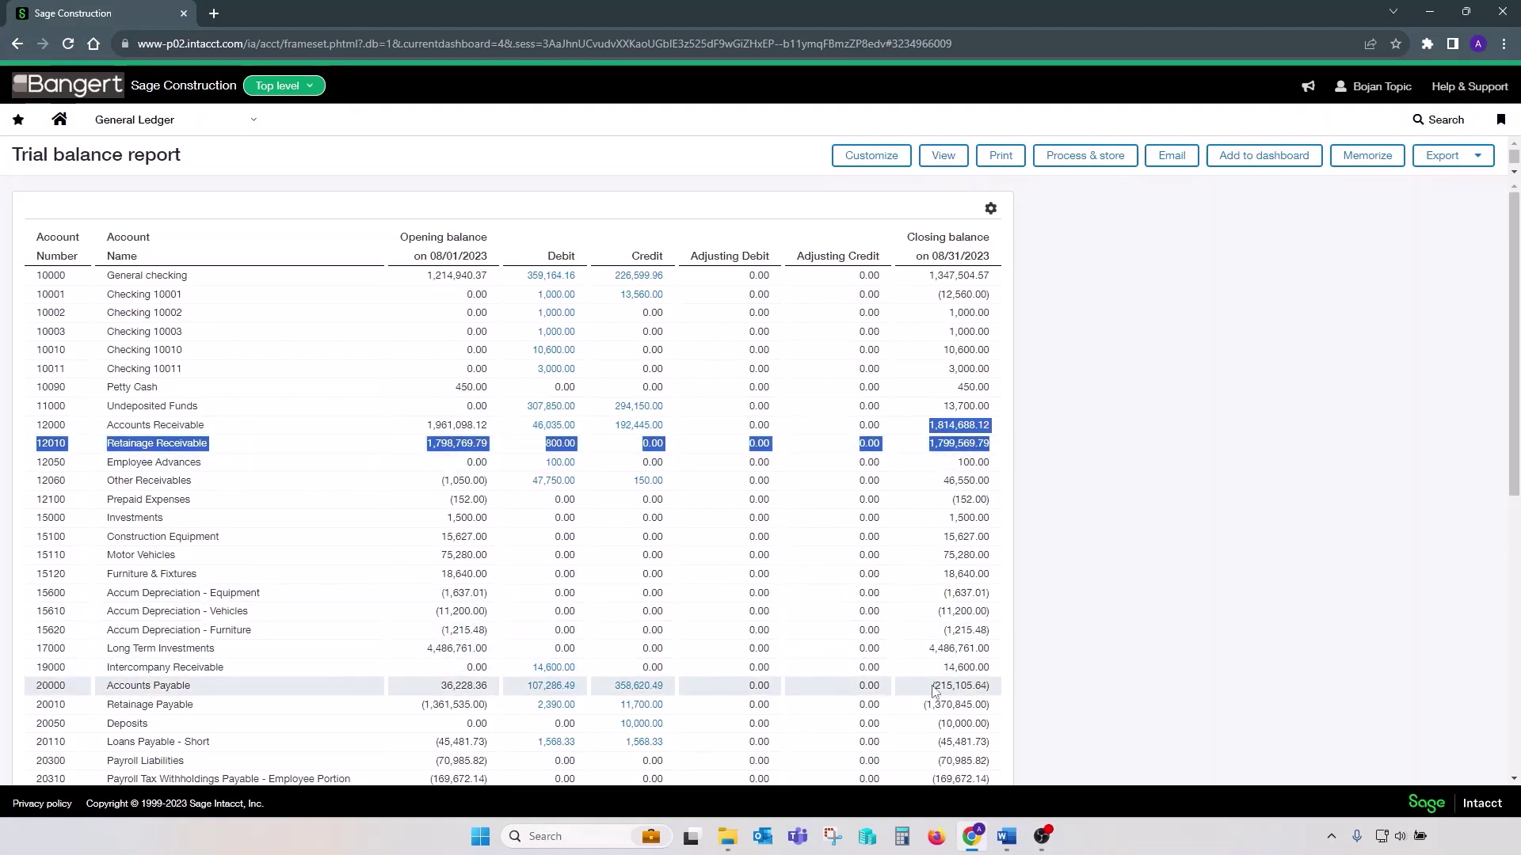
pyautogui.moveTo(931, 686); pyautogui.dragTo(1004, 706)
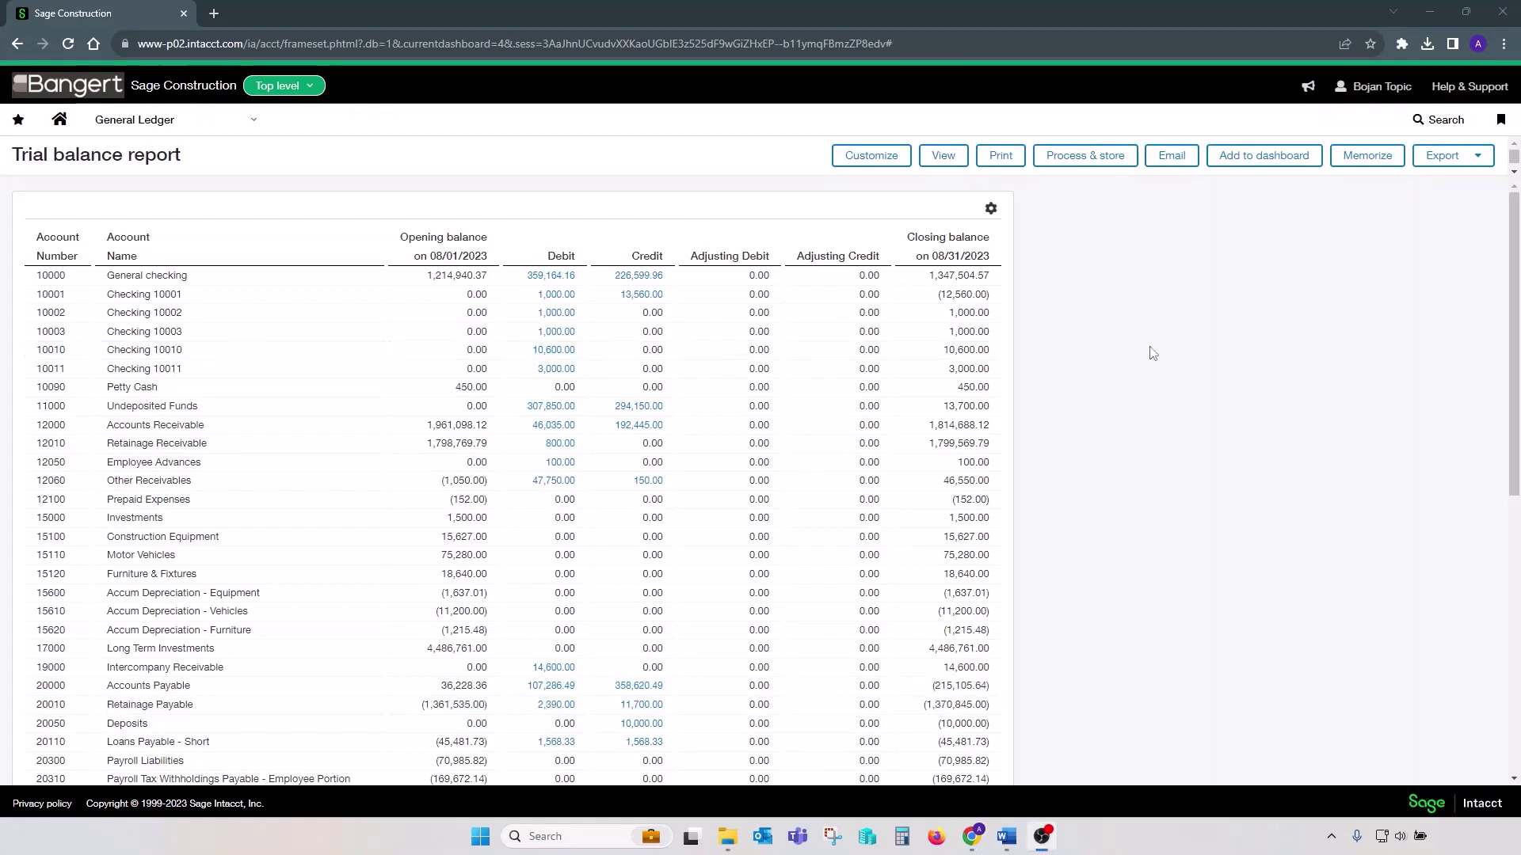
# Step: Duplicate the tab and open the Accounts Payable Vendor aging report setup
pyautogui.rightClick(127, 16)
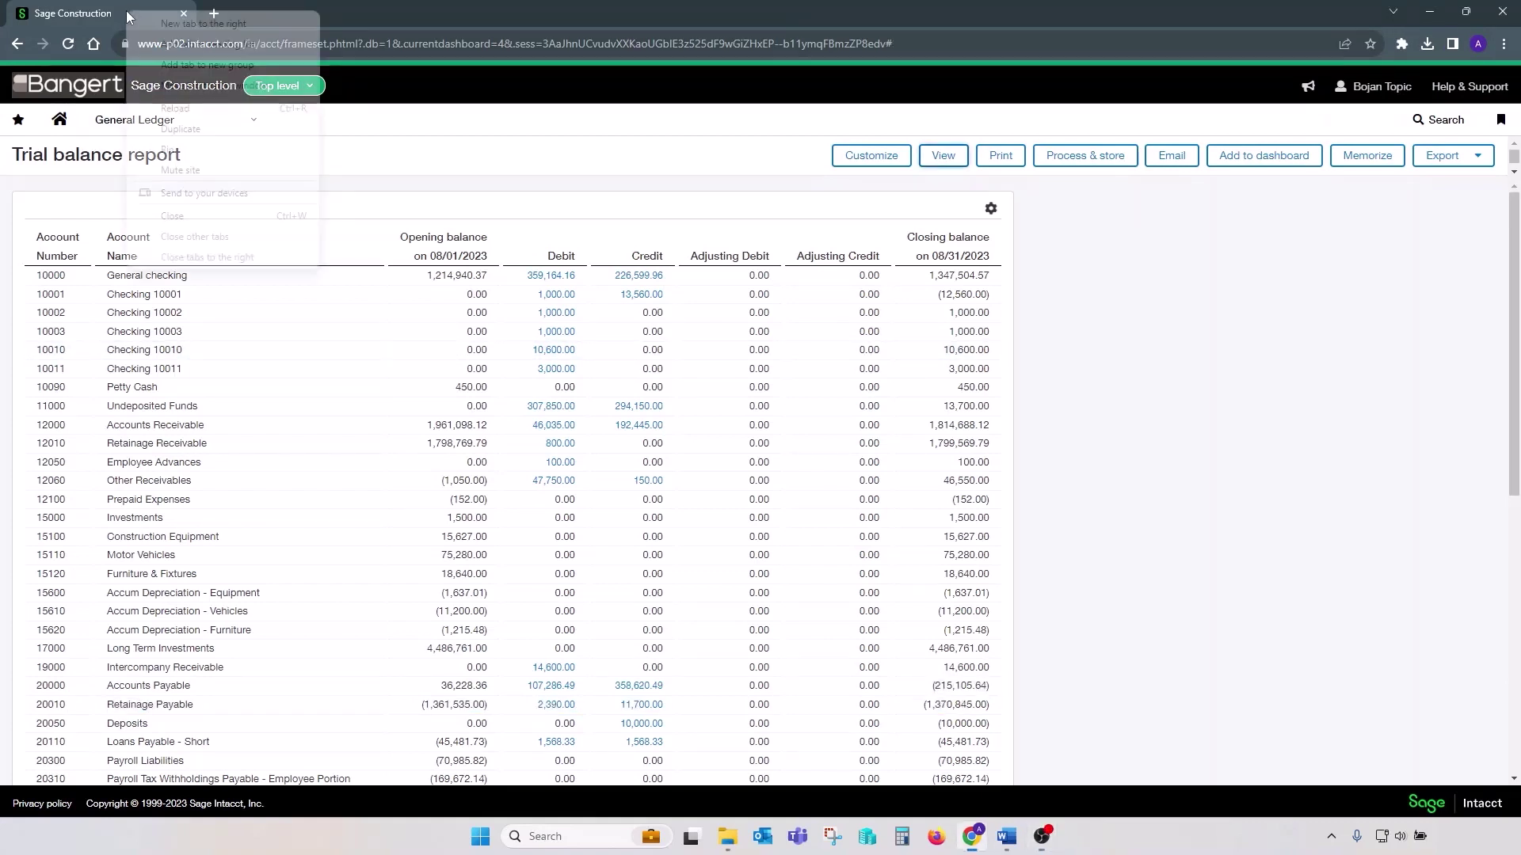
pyautogui.click(169, 130)
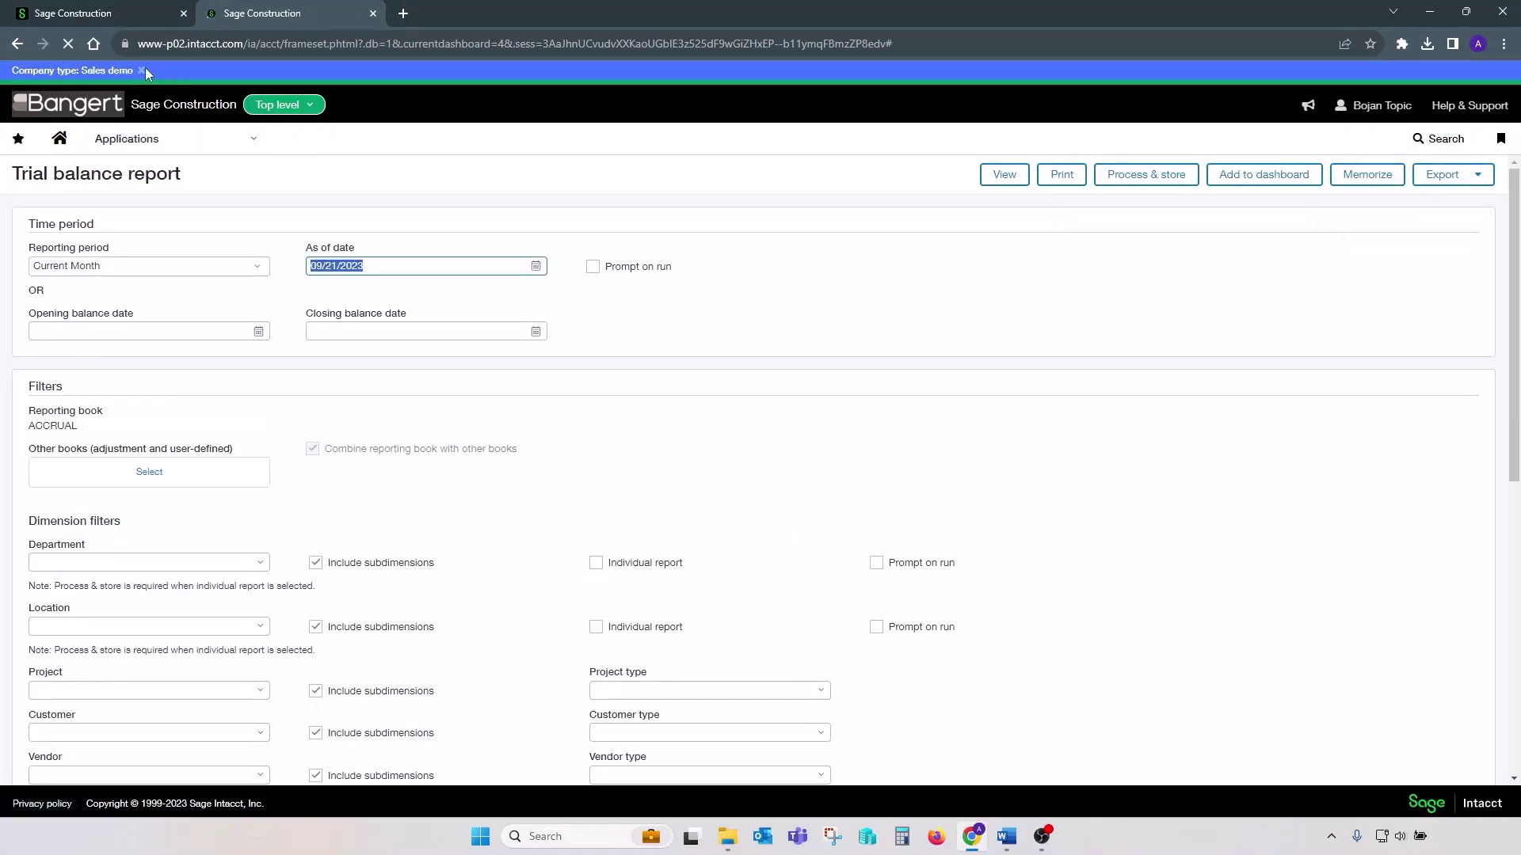
pyautogui.click(147, 119)
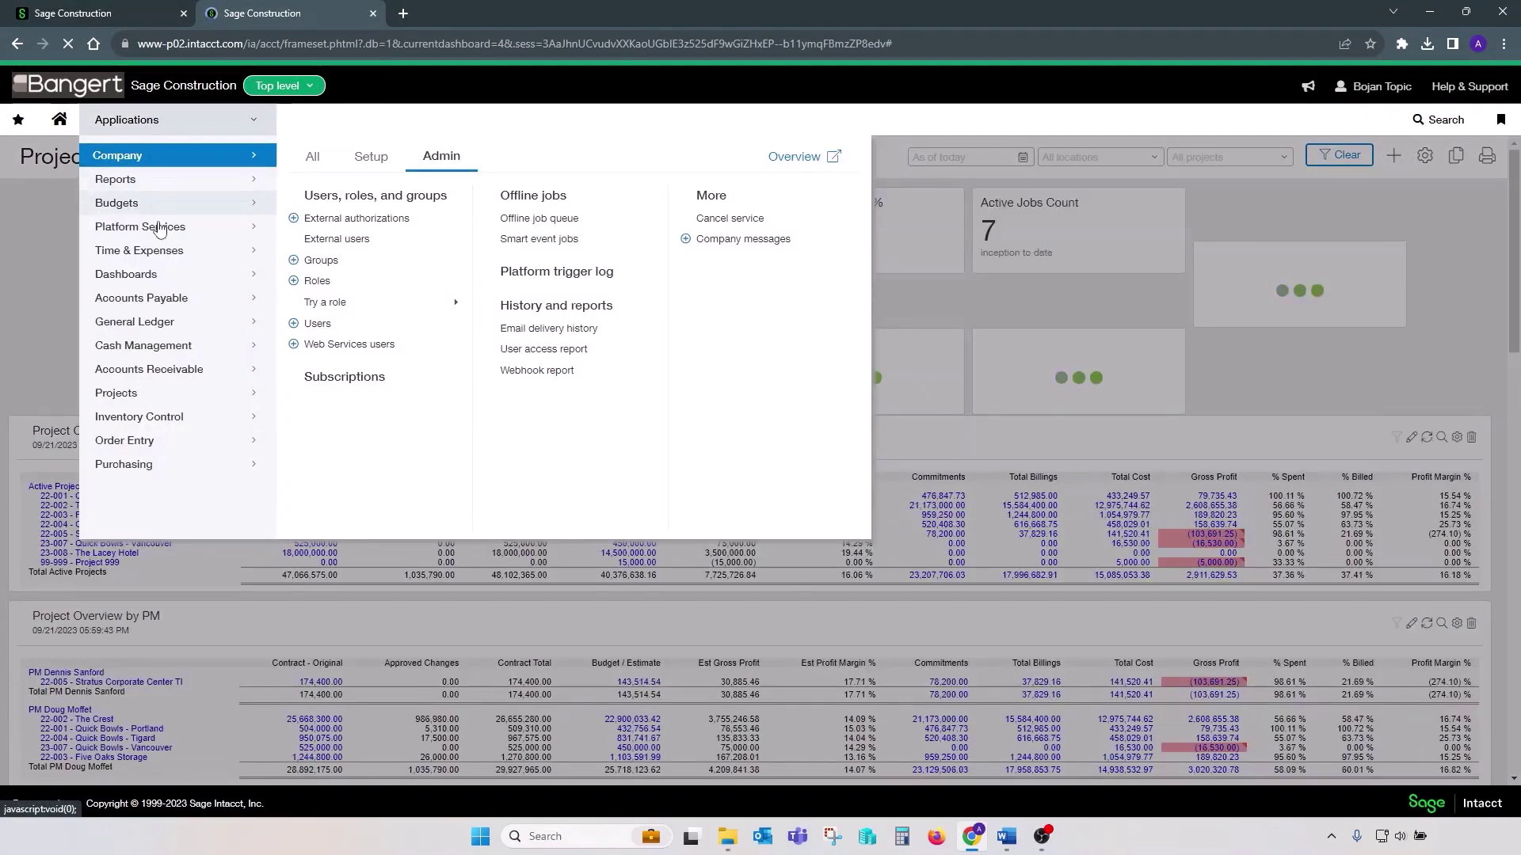
pyautogui.moveTo(161, 302)
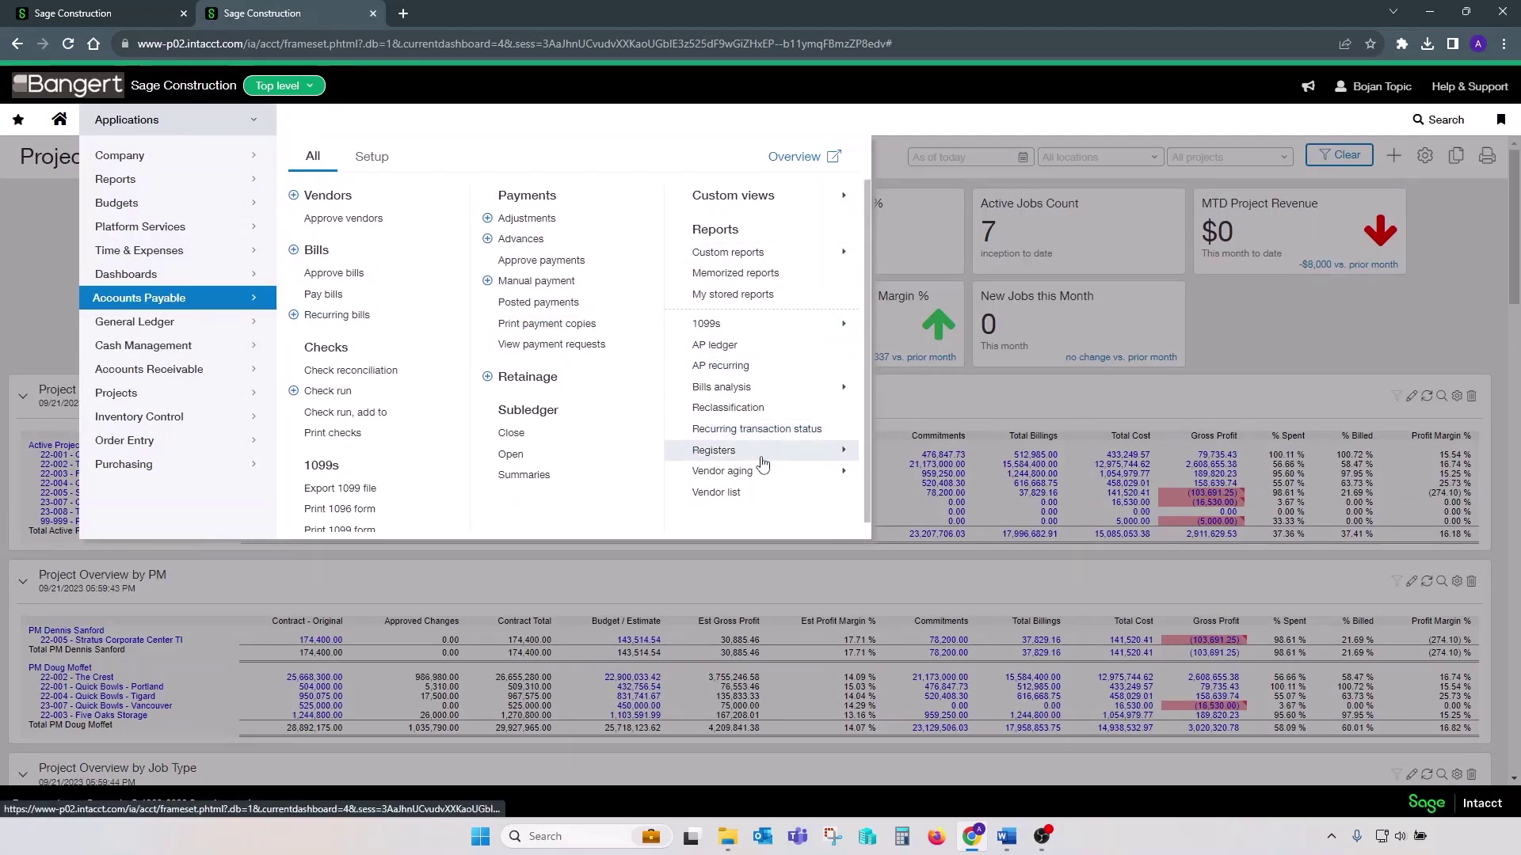
pyautogui.moveTo(759, 475)
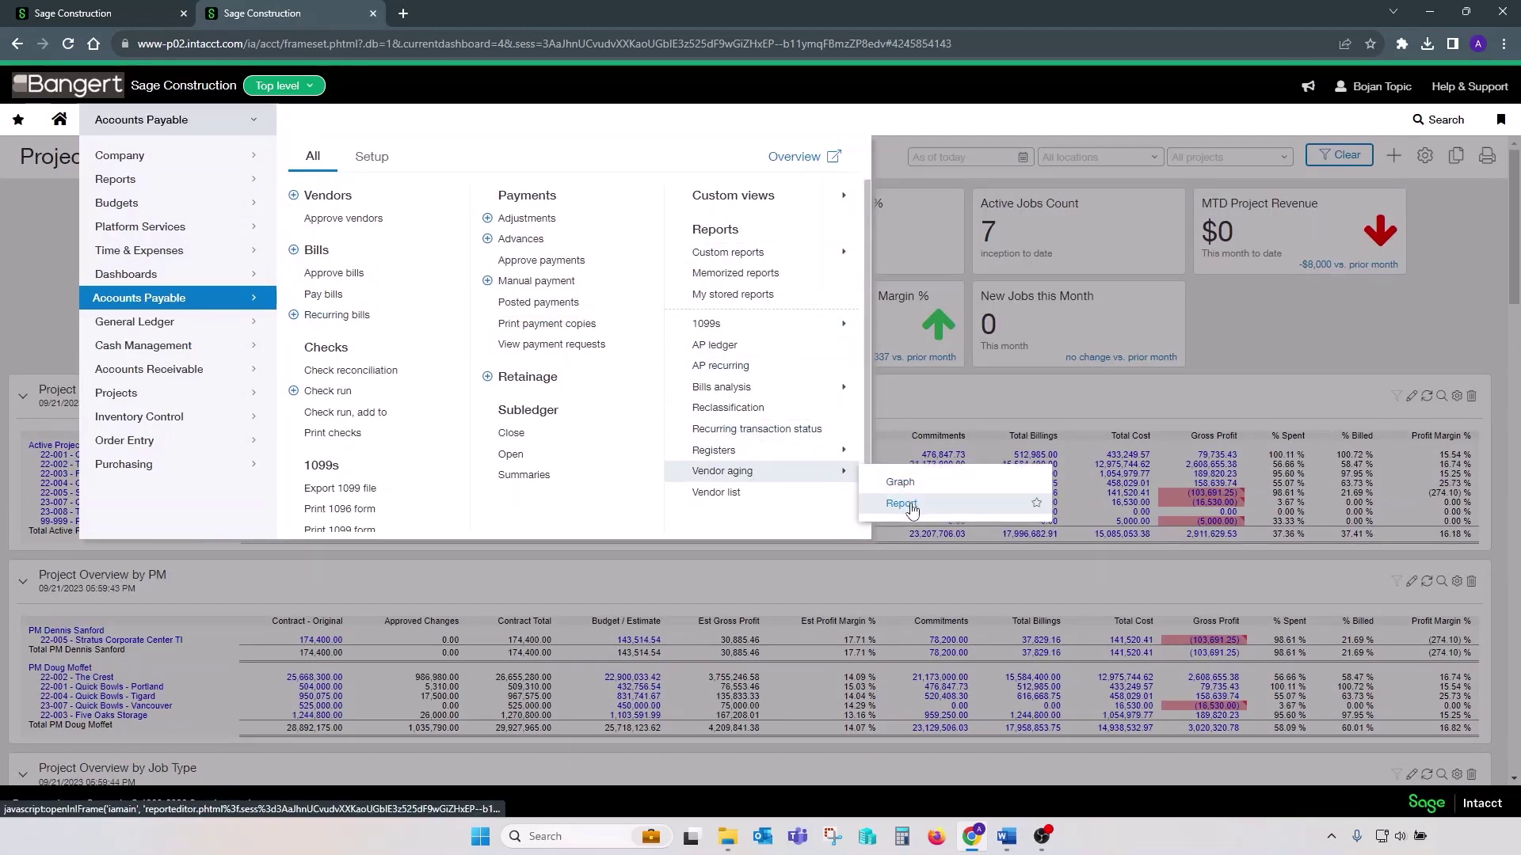
pyautogui.click(907, 503)
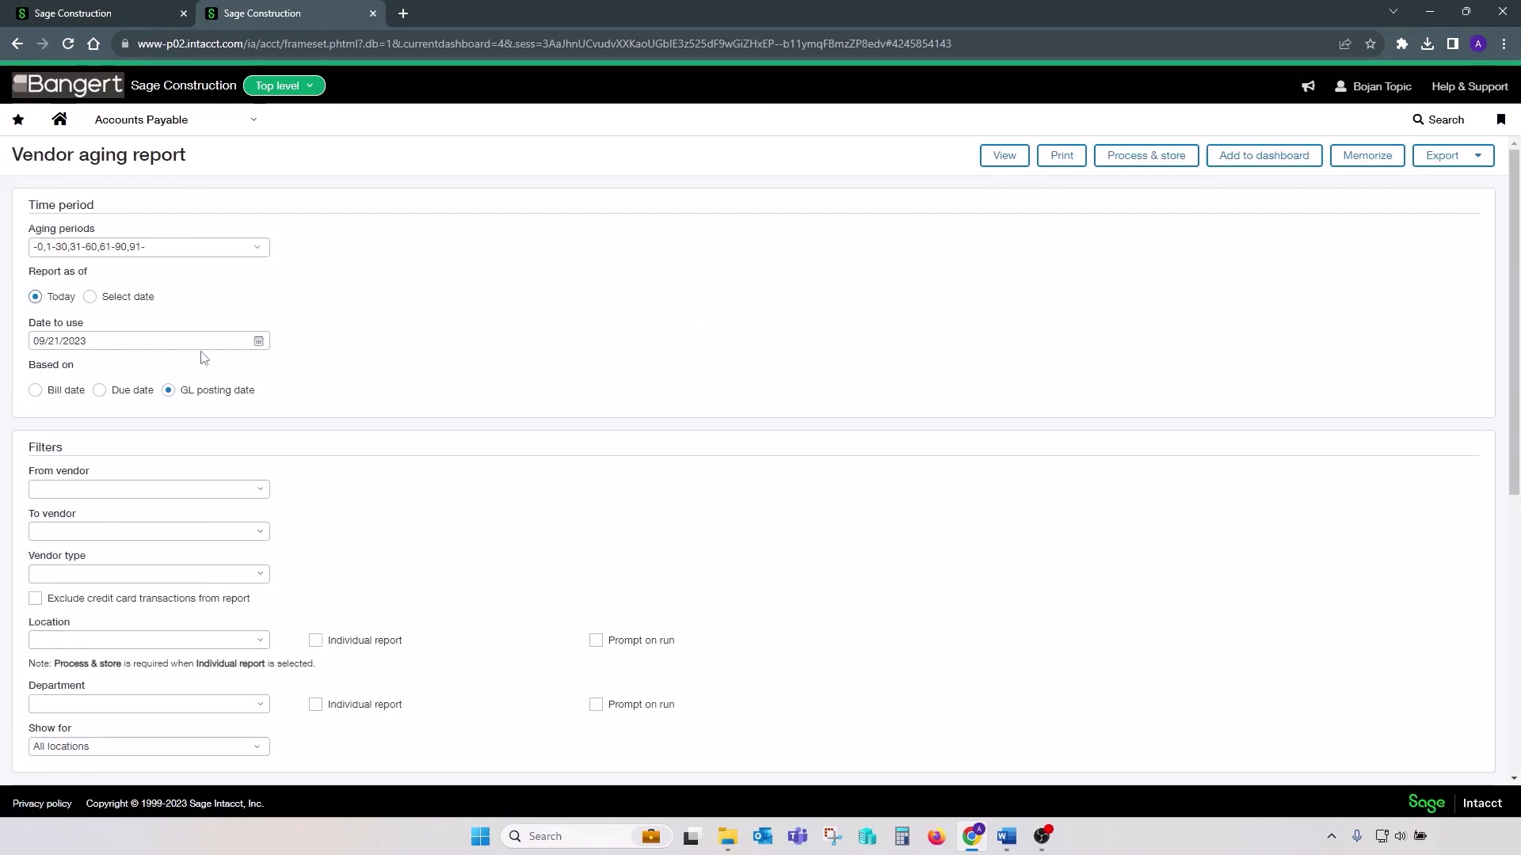
# Step: Set the vendor aging date to 08/31/2023 and keep the summary layout
pyautogui.click(107, 341)
pyautogui.moveTo(108, 340); pyautogui.dragTo(15, 351)
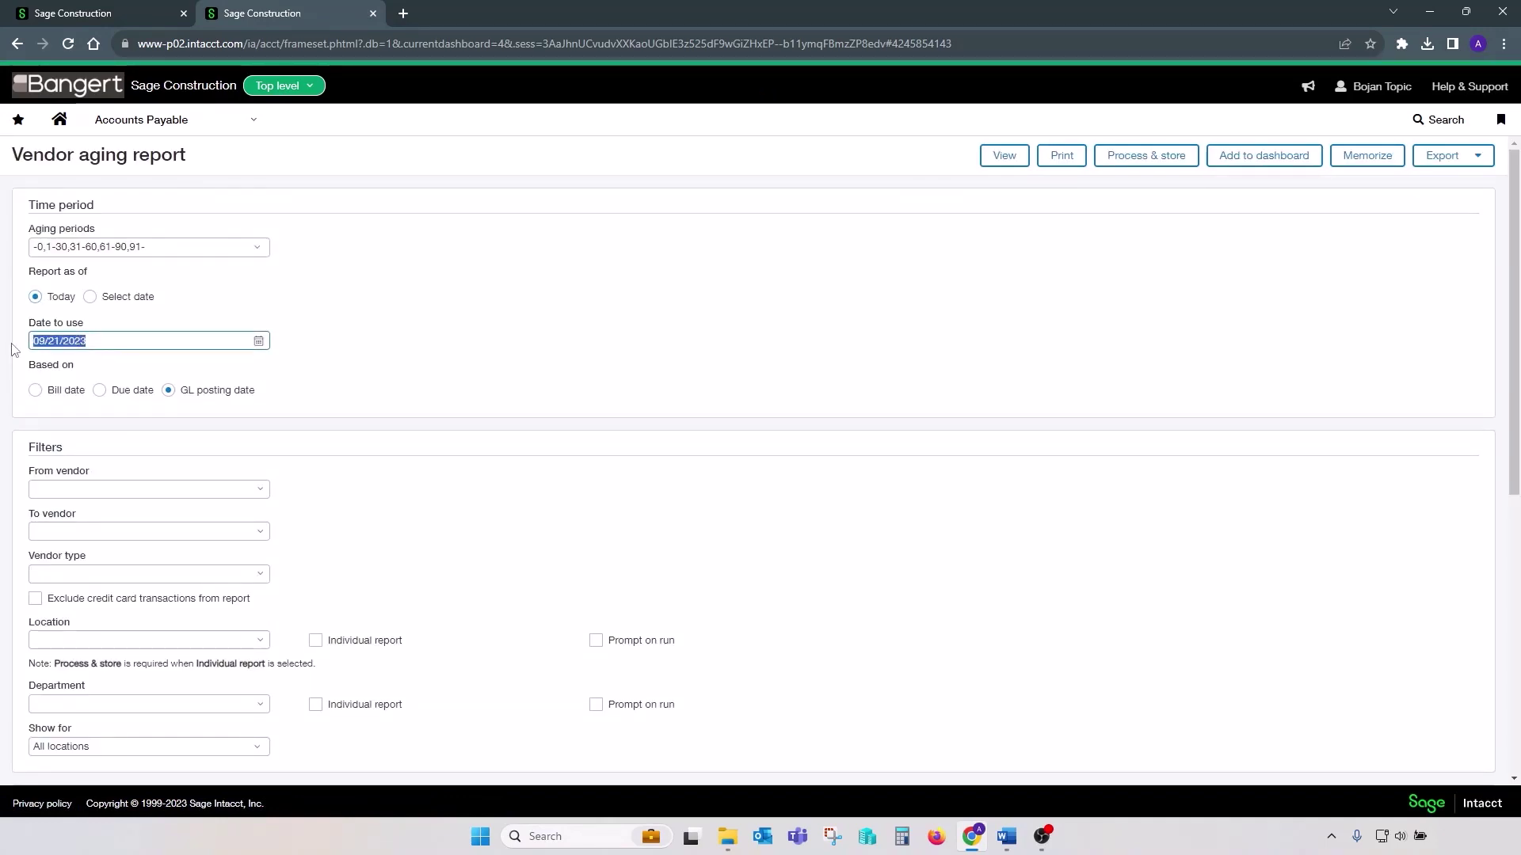
pyautogui.write('08312023')
pyautogui.click(439, 374)
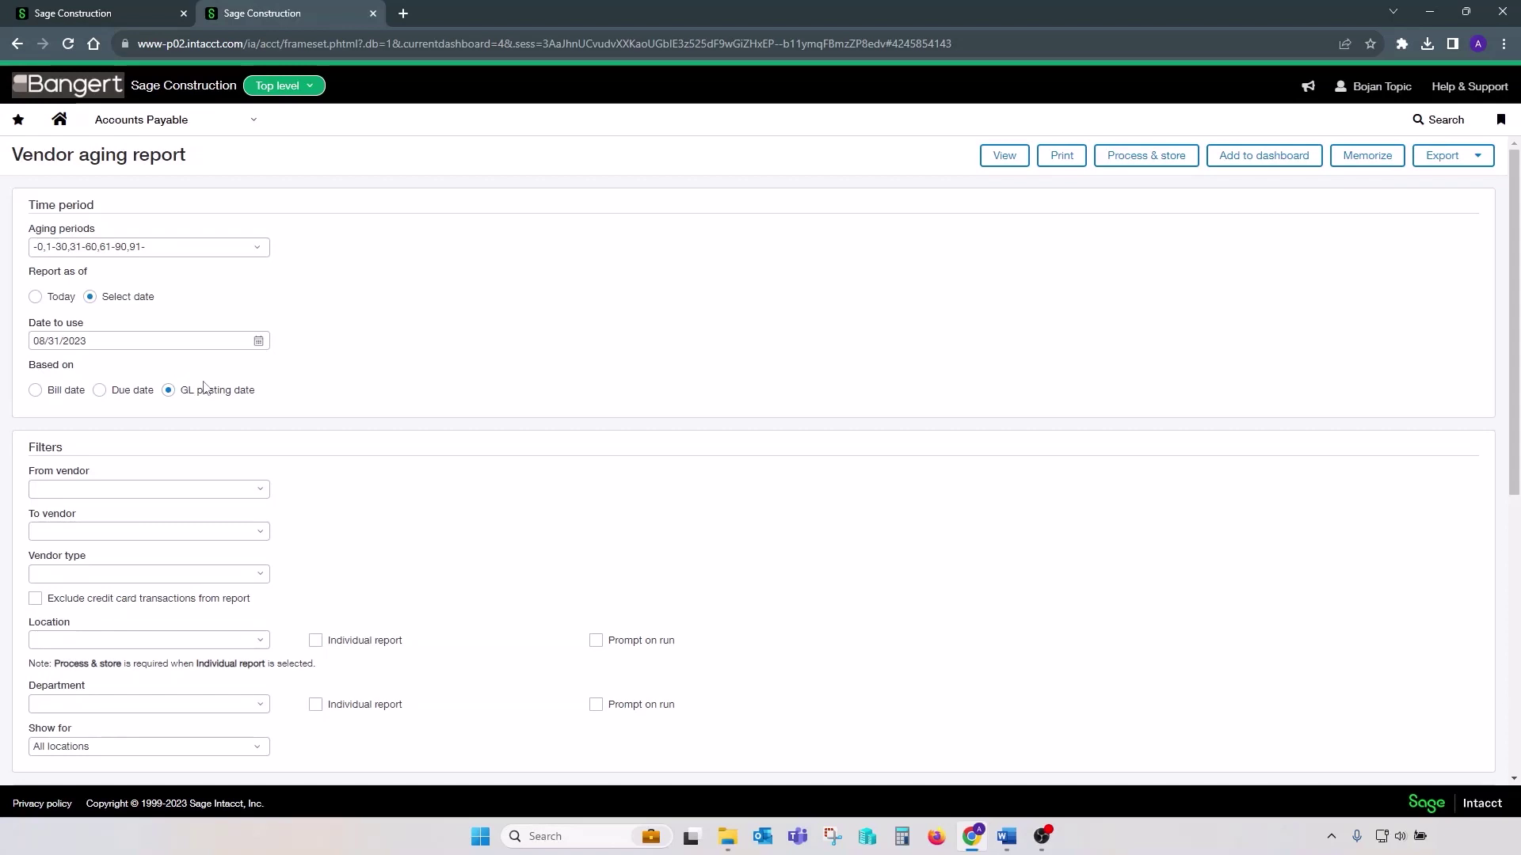
pyautogui.scroll(-4, 211, 403)
pyautogui.scroll(-2, 213, 405)
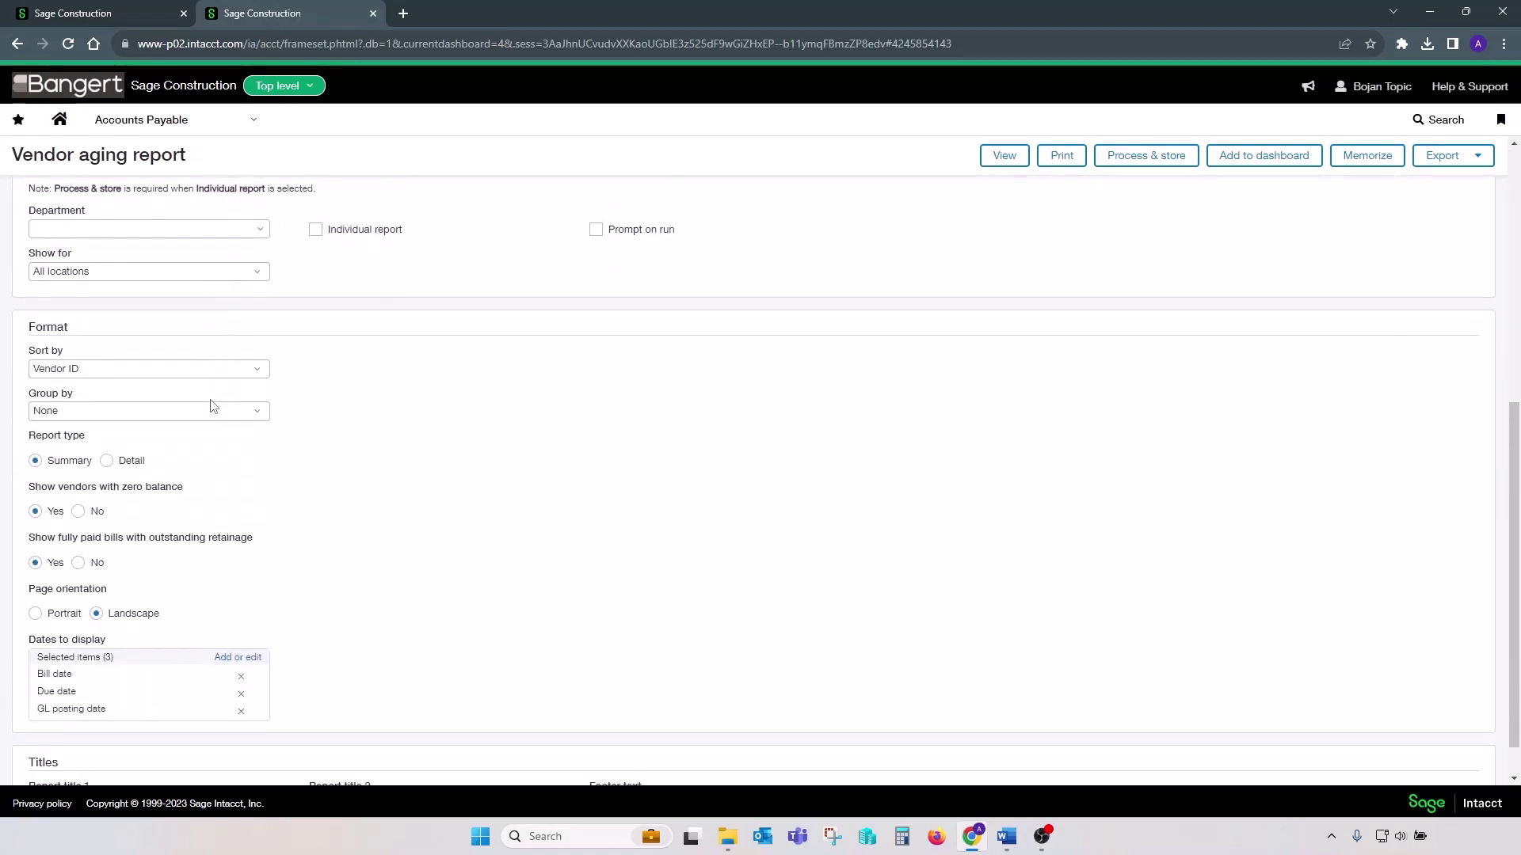
pyautogui.scroll(-1, 210, 407)
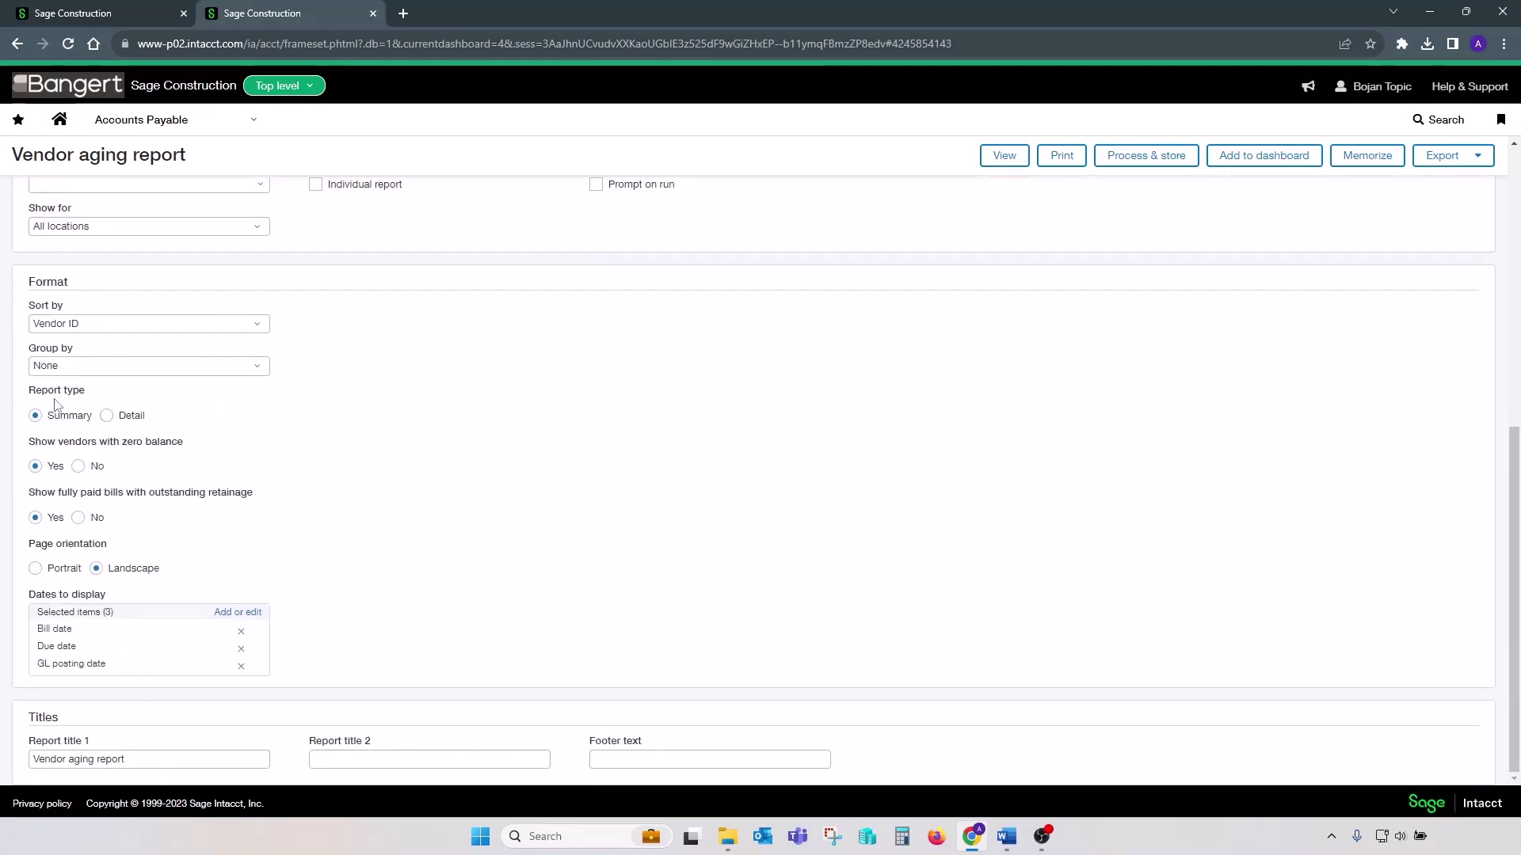
pyautogui.click(106, 415)
pyautogui.click(36, 418)
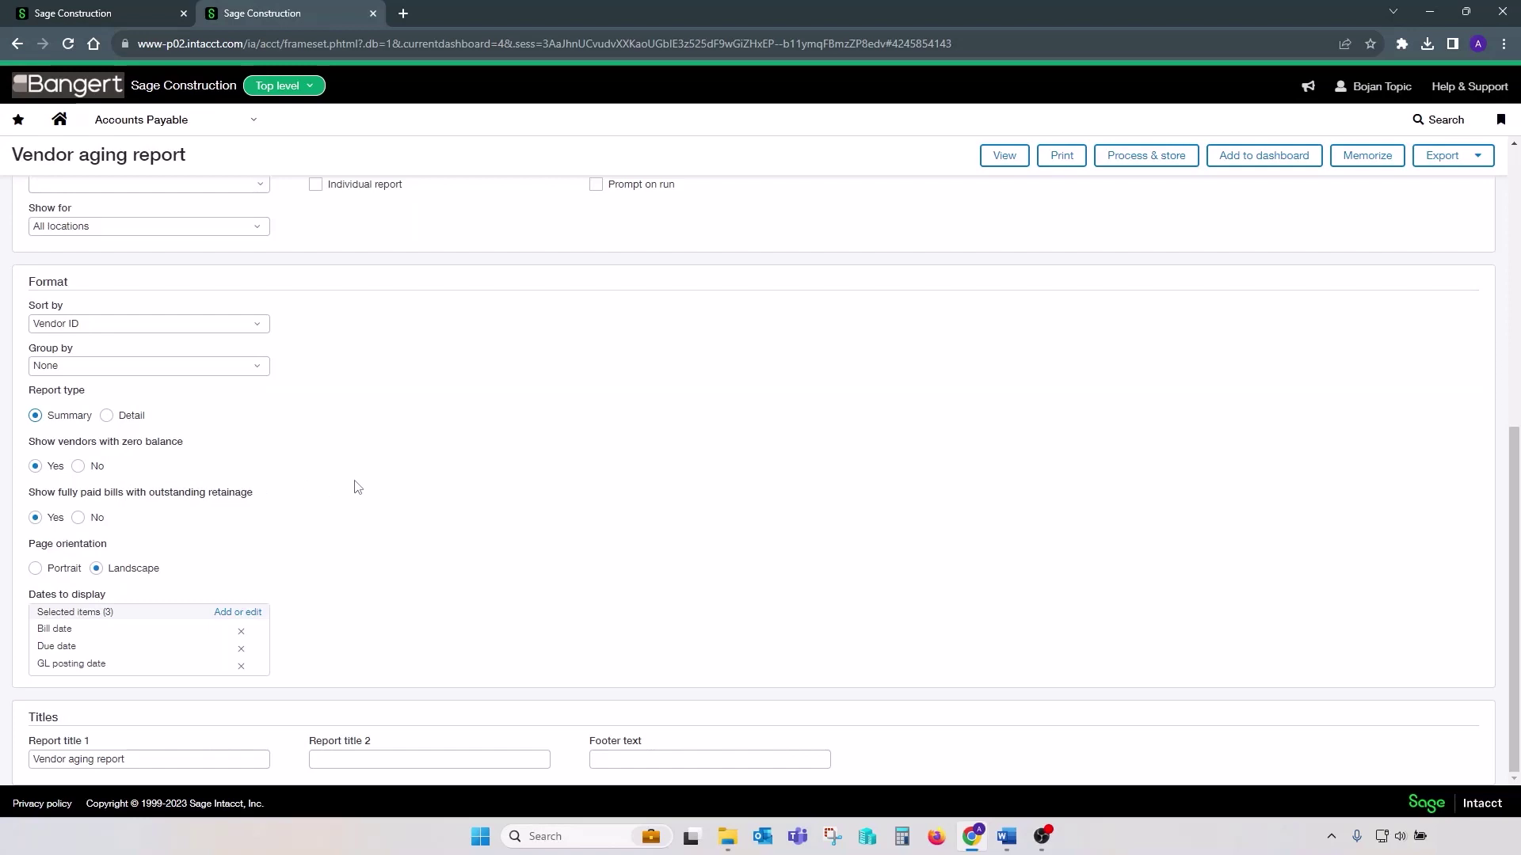
pyautogui.scroll(7, 358, 487)
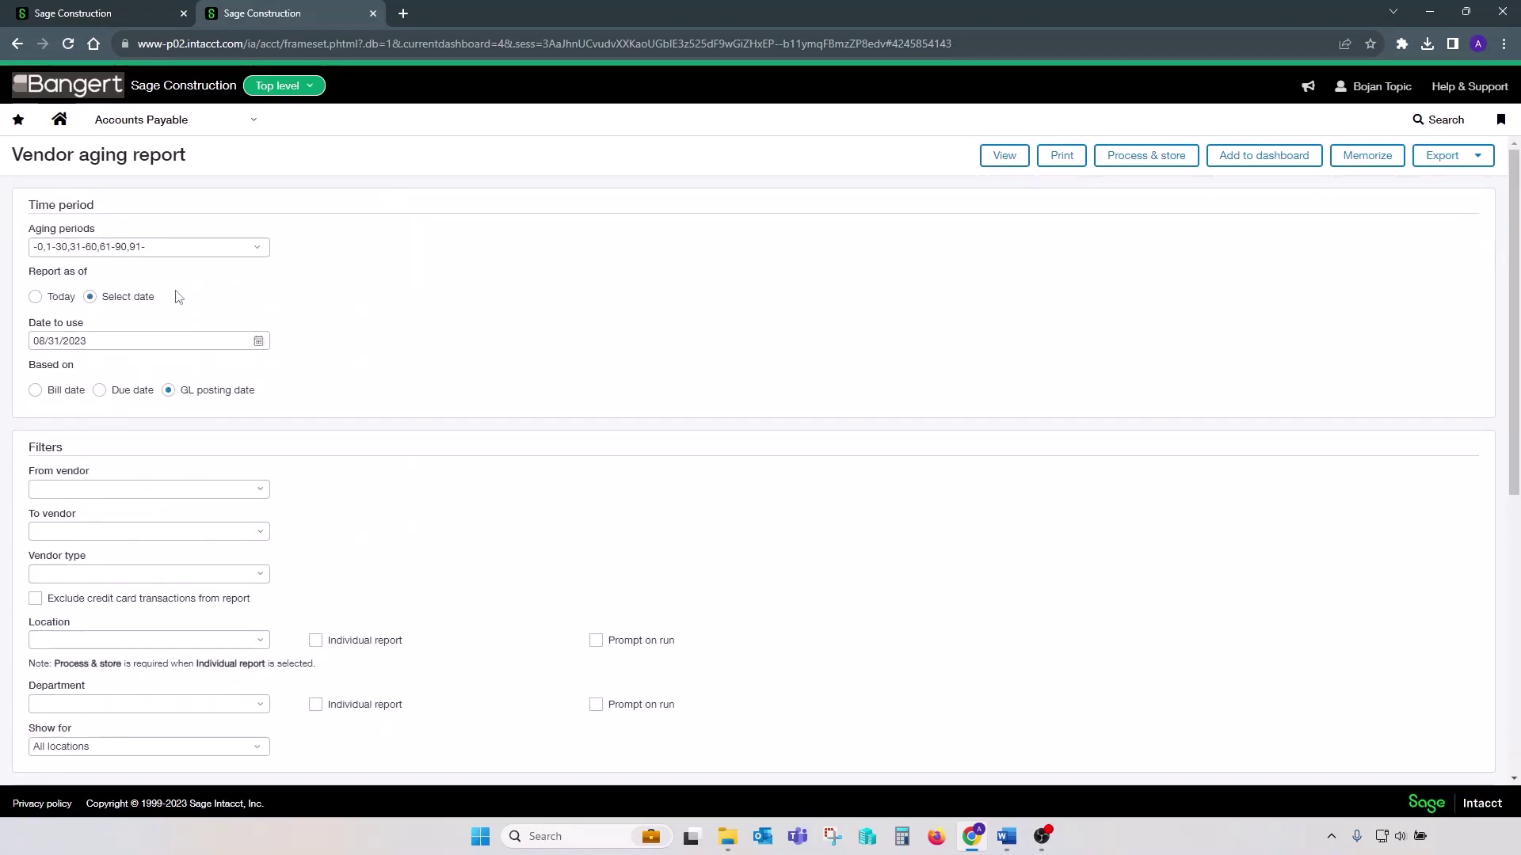
# Step: Run the vendor aging report, showing totals of 215,105.64 and 1,370,845.00
pyautogui.click(1006, 159)
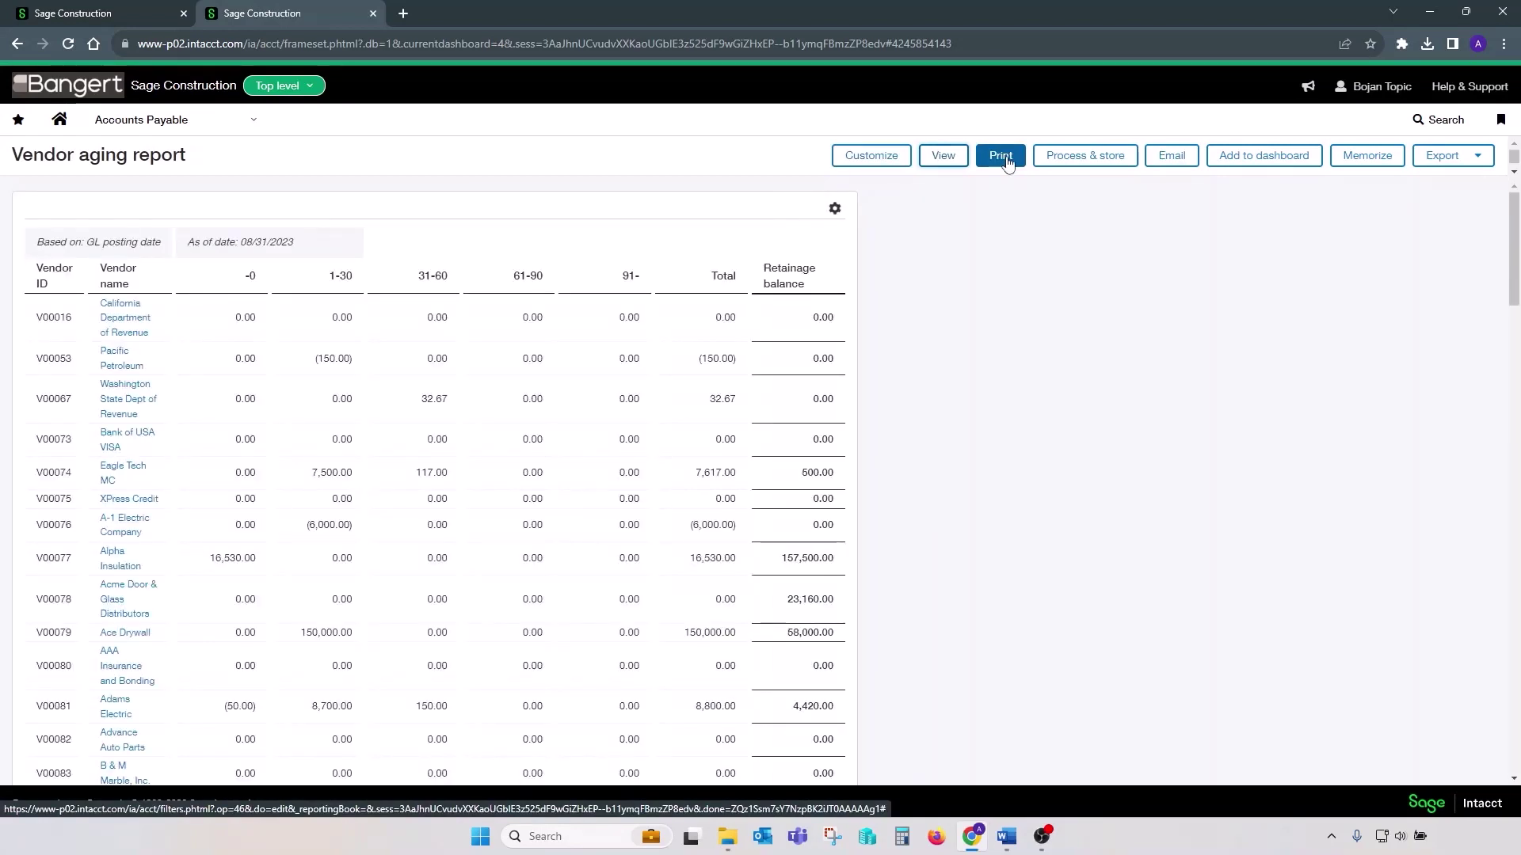
pyautogui.scroll(-6, 911, 409)
pyautogui.scroll(-20, 911, 409)
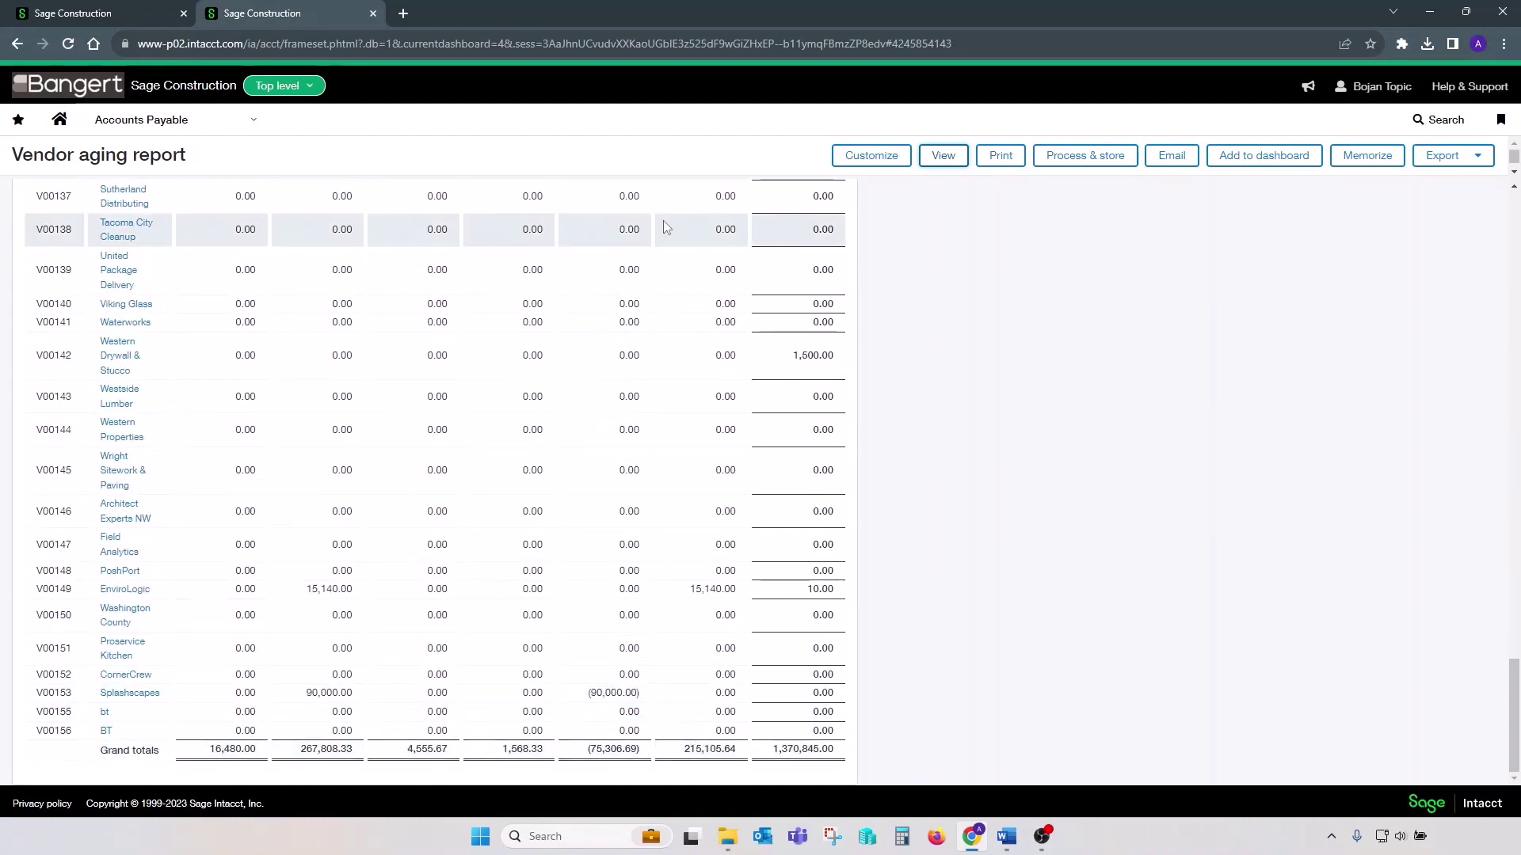
# Step: Arrange the trial balance and vendor aging windows side by side, then maximize the trial balance
pyautogui.moveTo(322, 13); pyautogui.dragTo(807, 45)
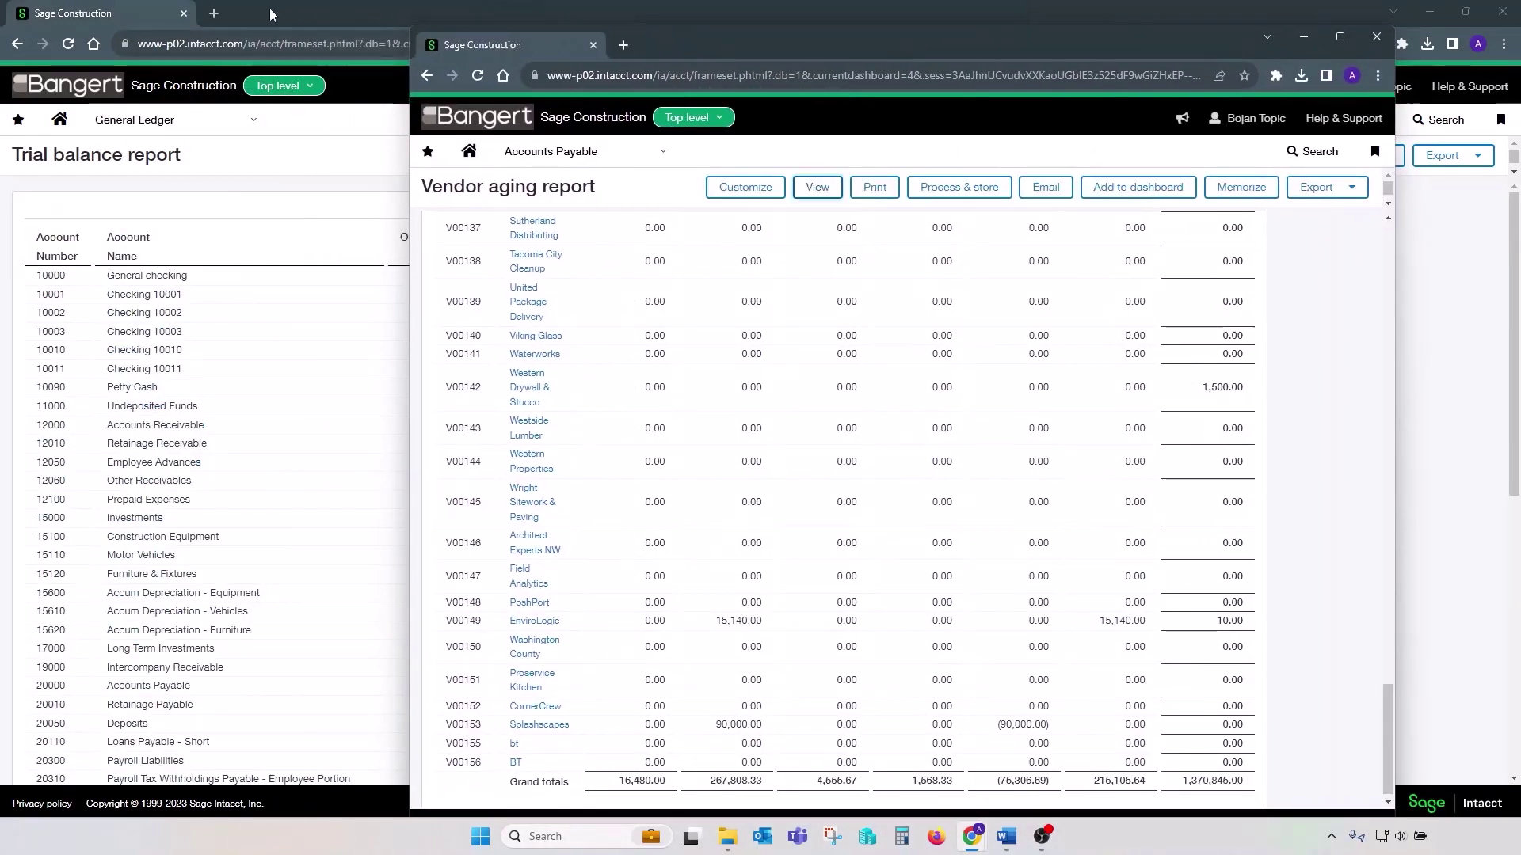
pyautogui.click(269, 13)
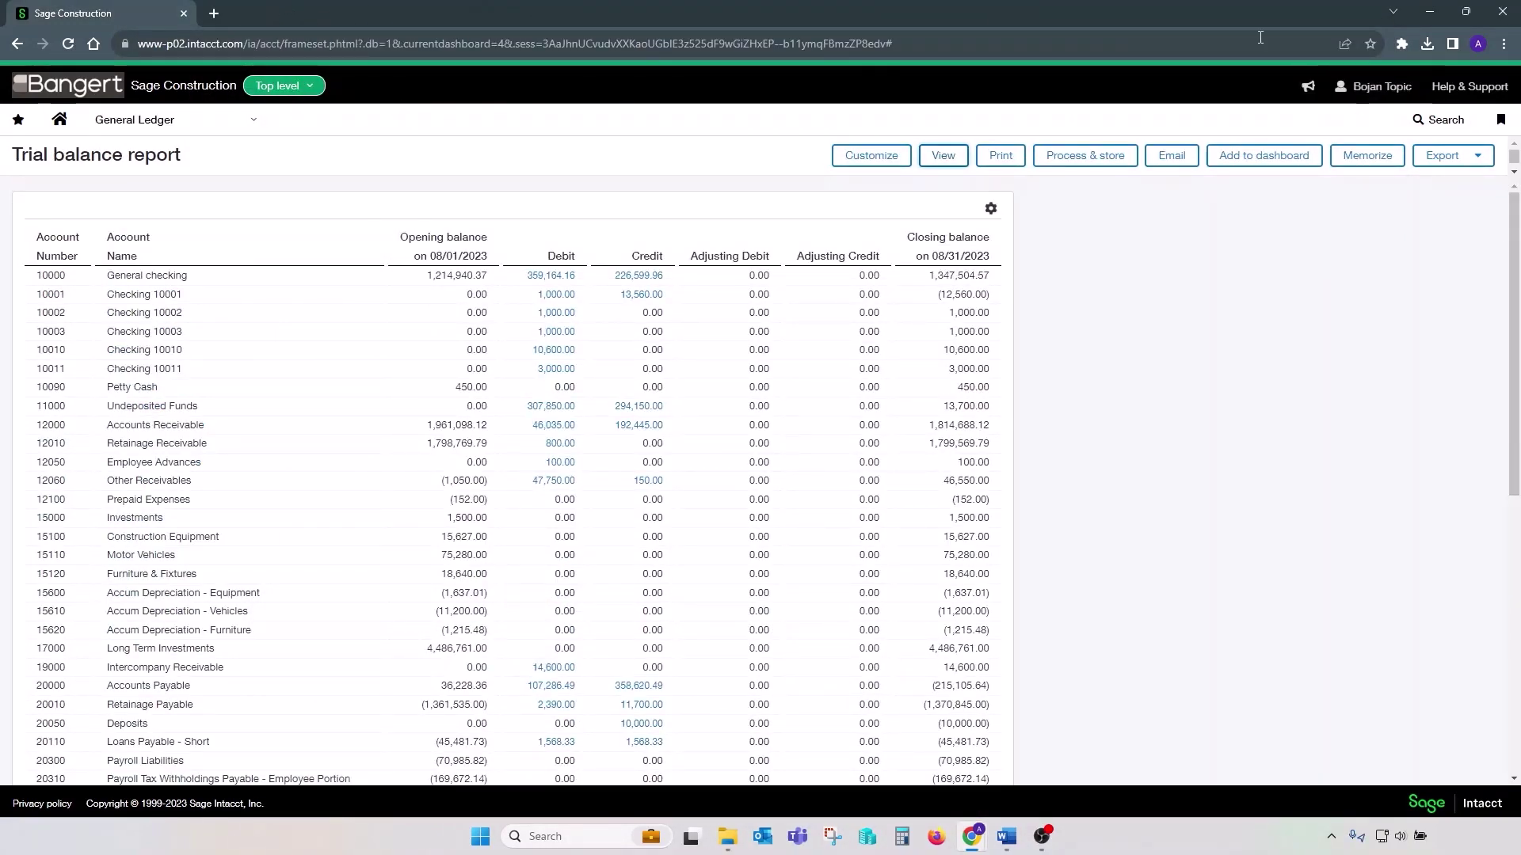
pyautogui.moveTo(1259, 16); pyautogui.dragTo(730, 28)
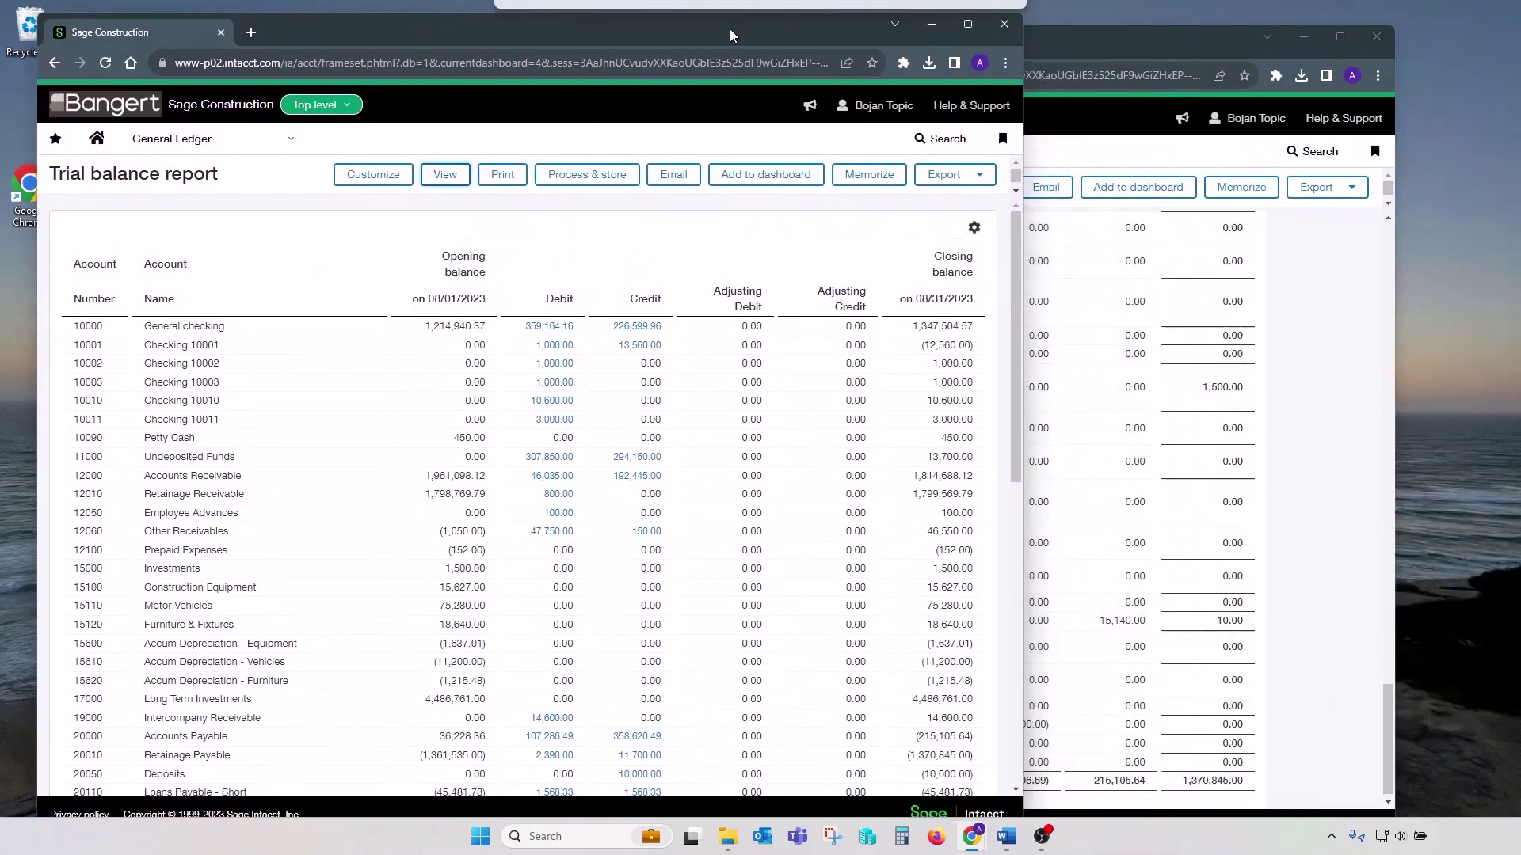
pyautogui.moveTo(1148, 36); pyautogui.dragTo(1276, 24)
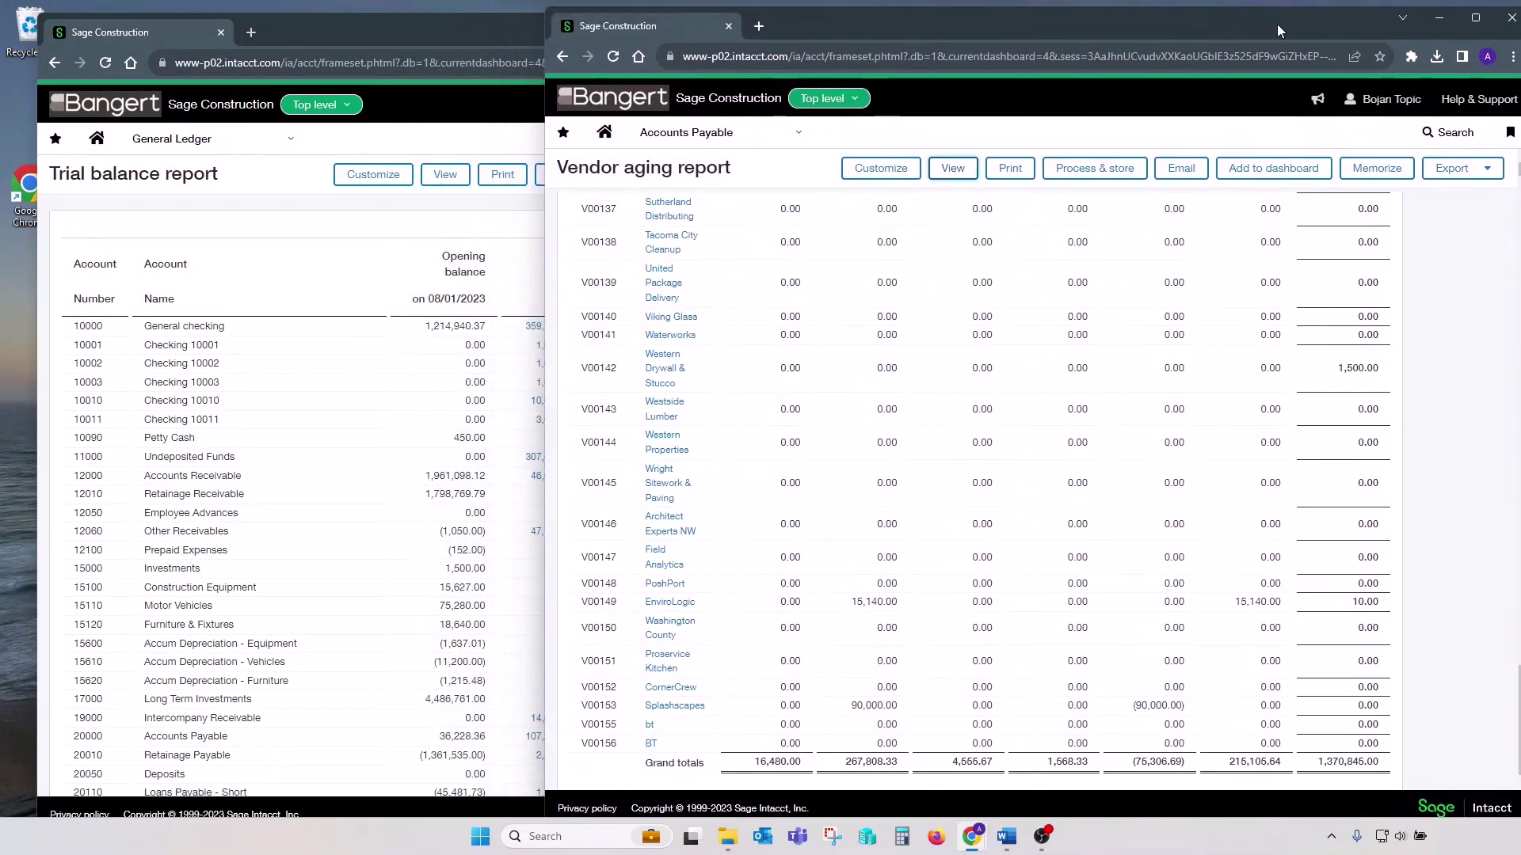
pyautogui.click(475, 570)
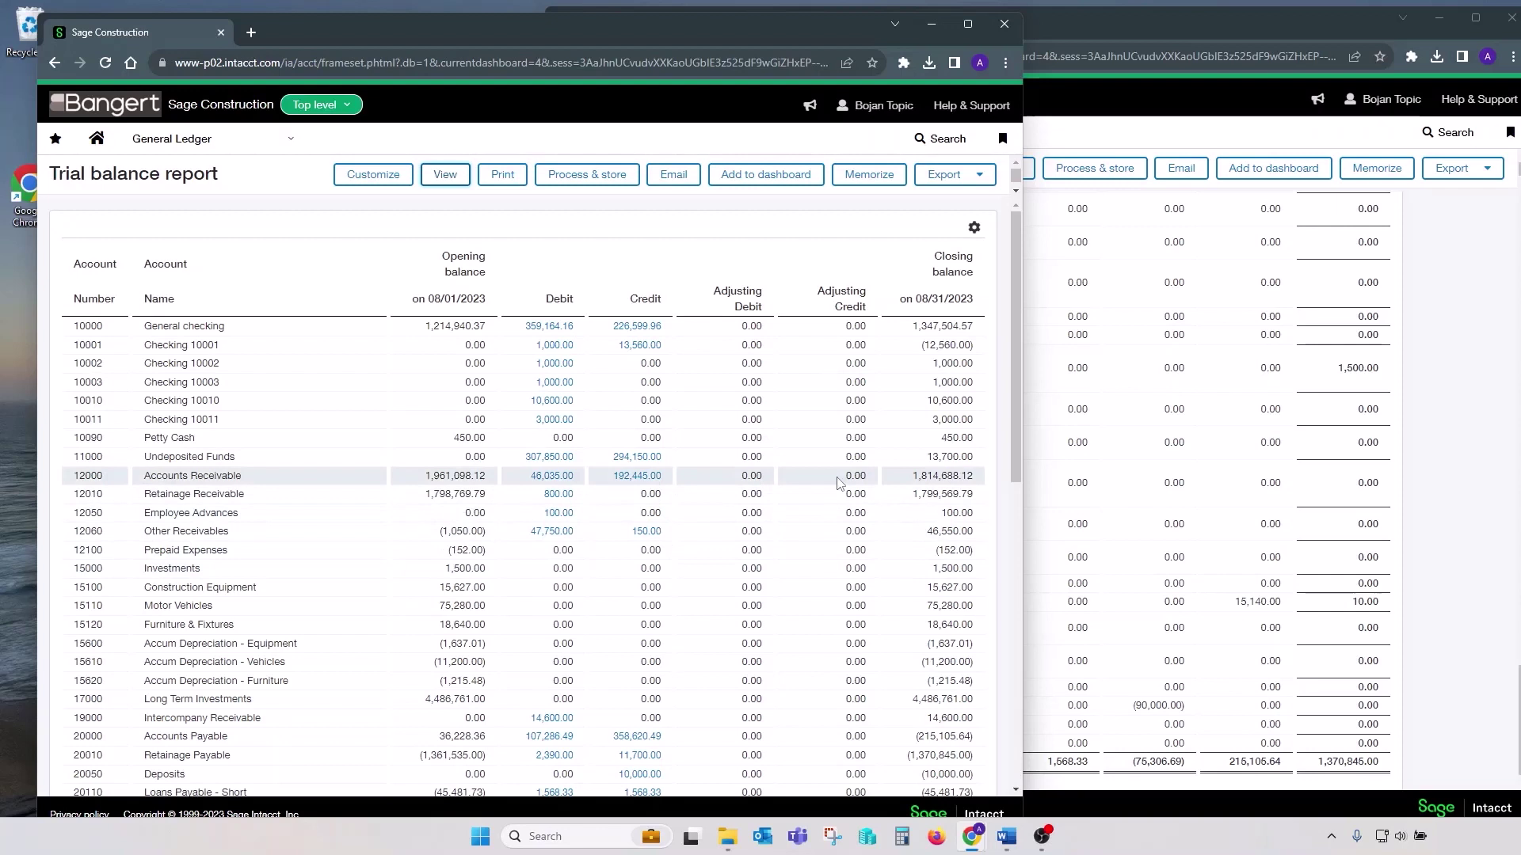
pyautogui.scroll(-2, 840, 484)
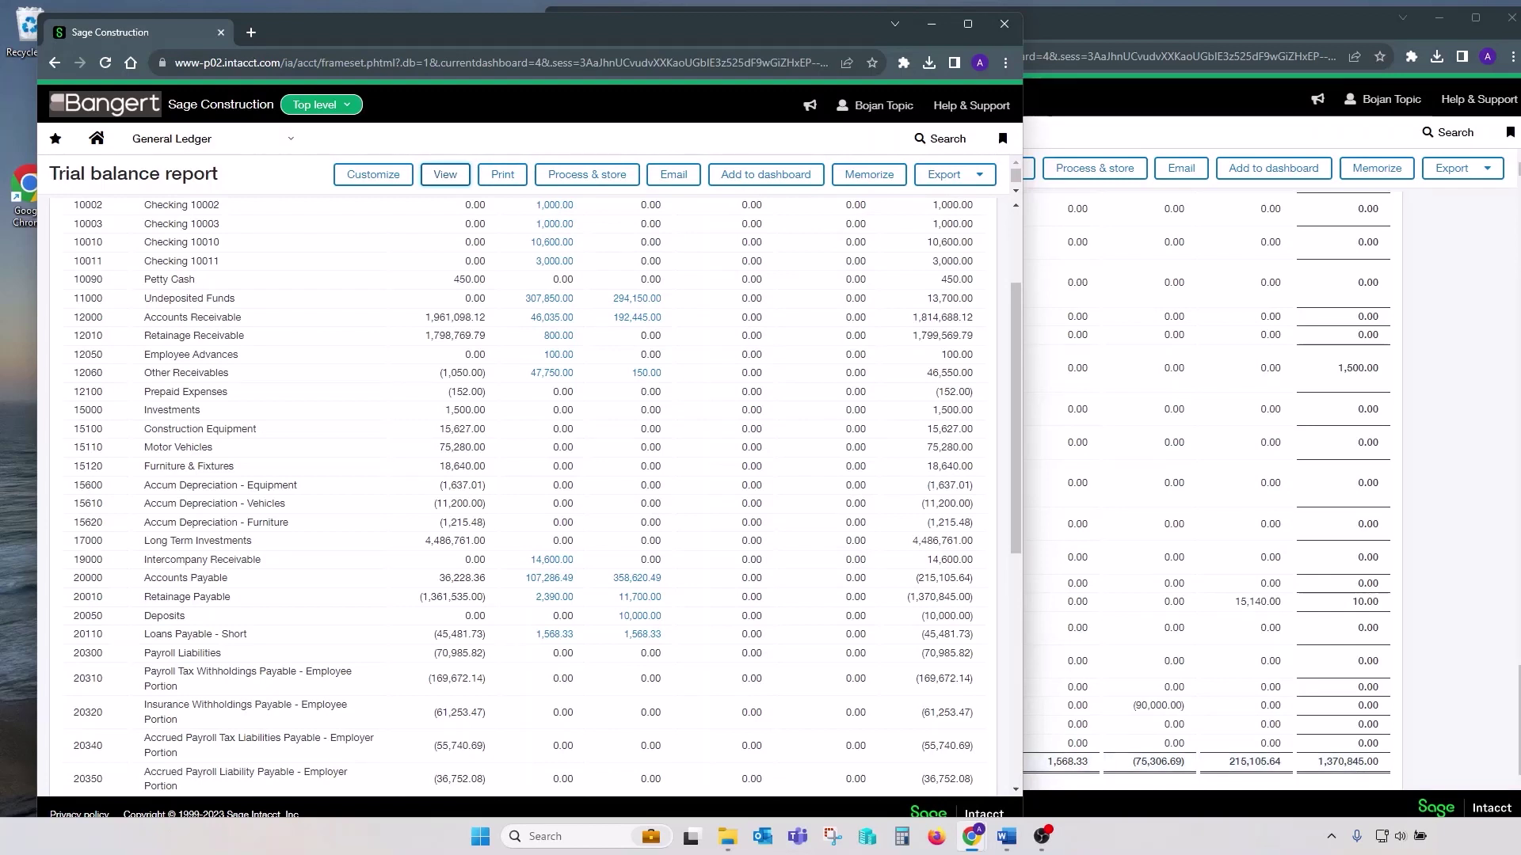
pyautogui.press('super+Up')
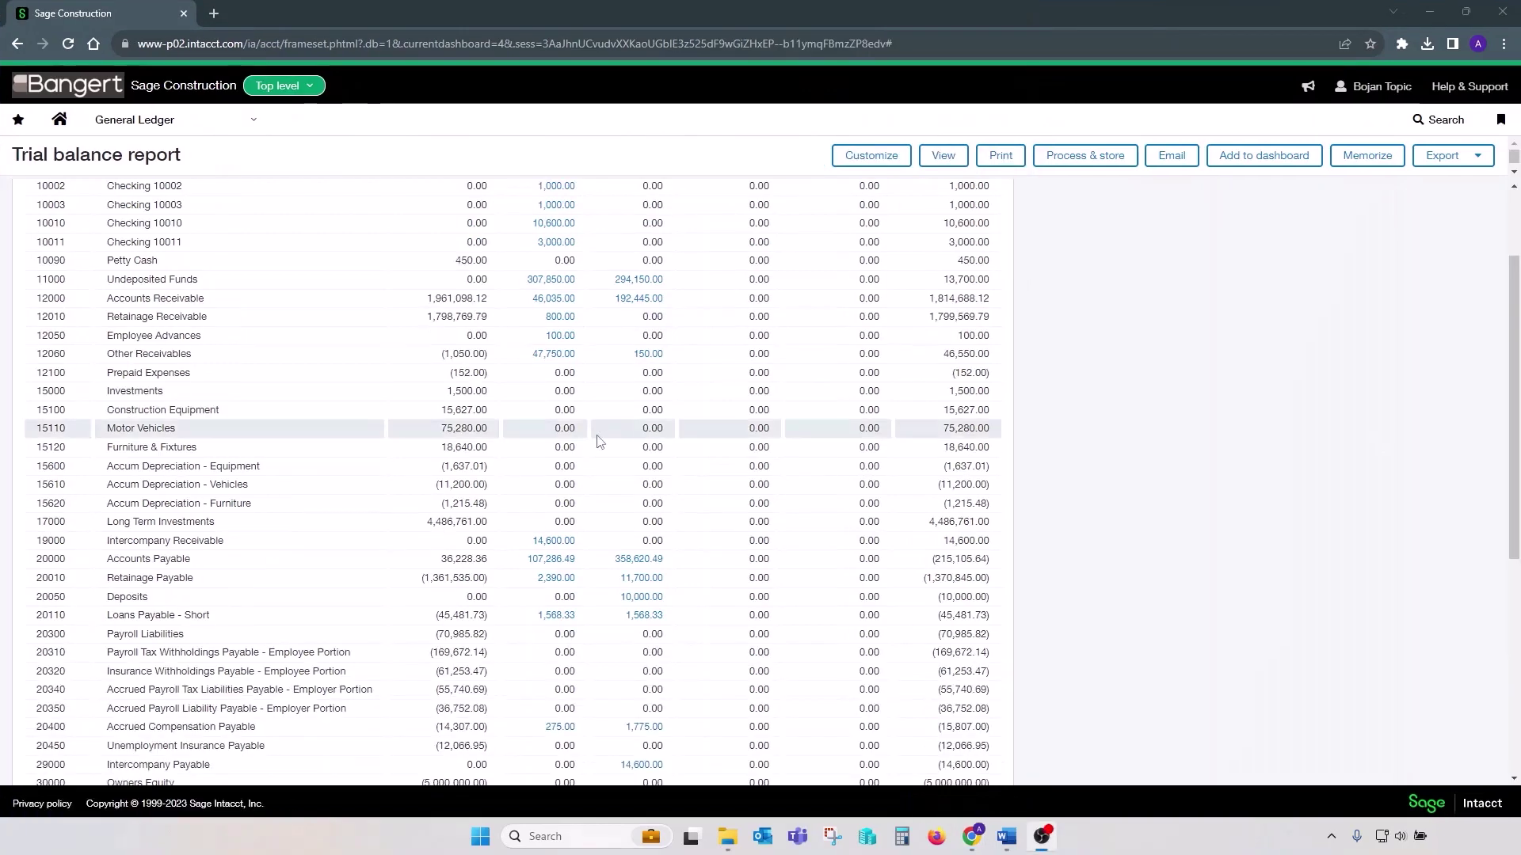
# Step: Duplicate the tab and open the Accounts Receivable Customer aging report setup
pyautogui.scroll(2, 956, 383)
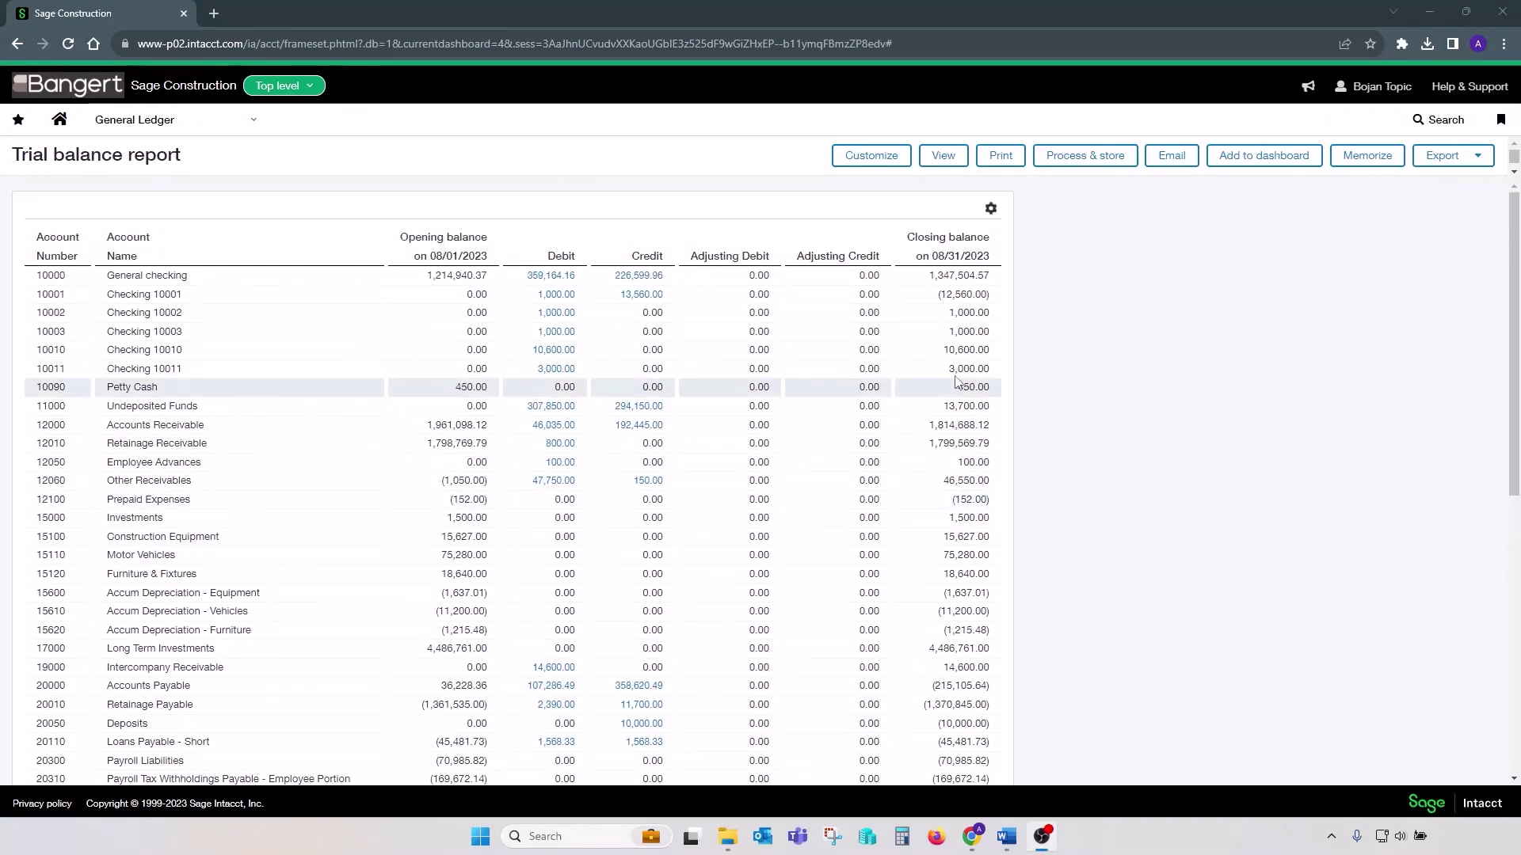
pyautogui.rightClick(130, 16)
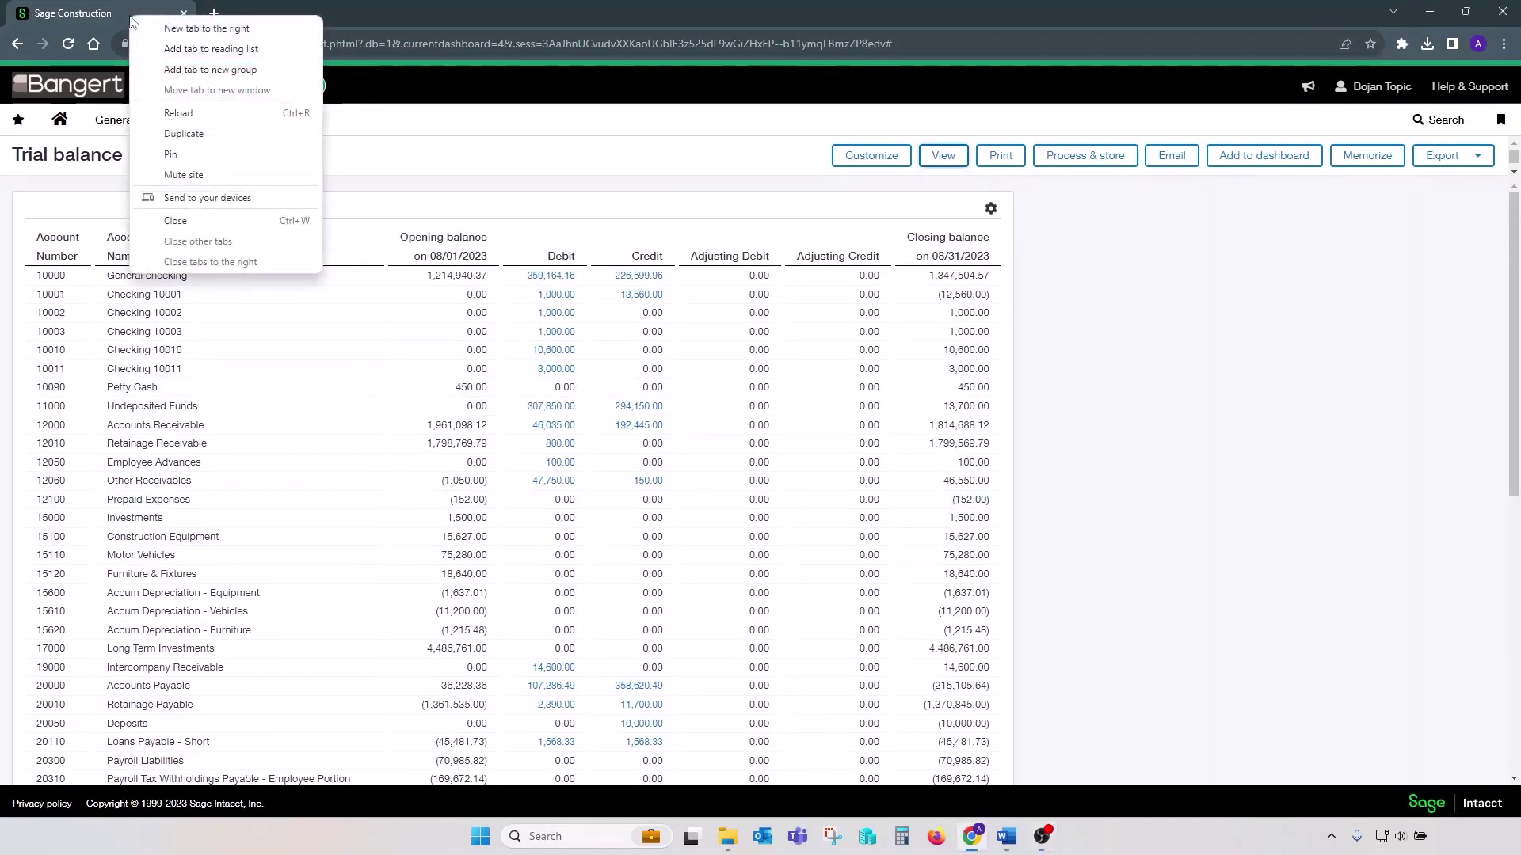
pyautogui.click(184, 133)
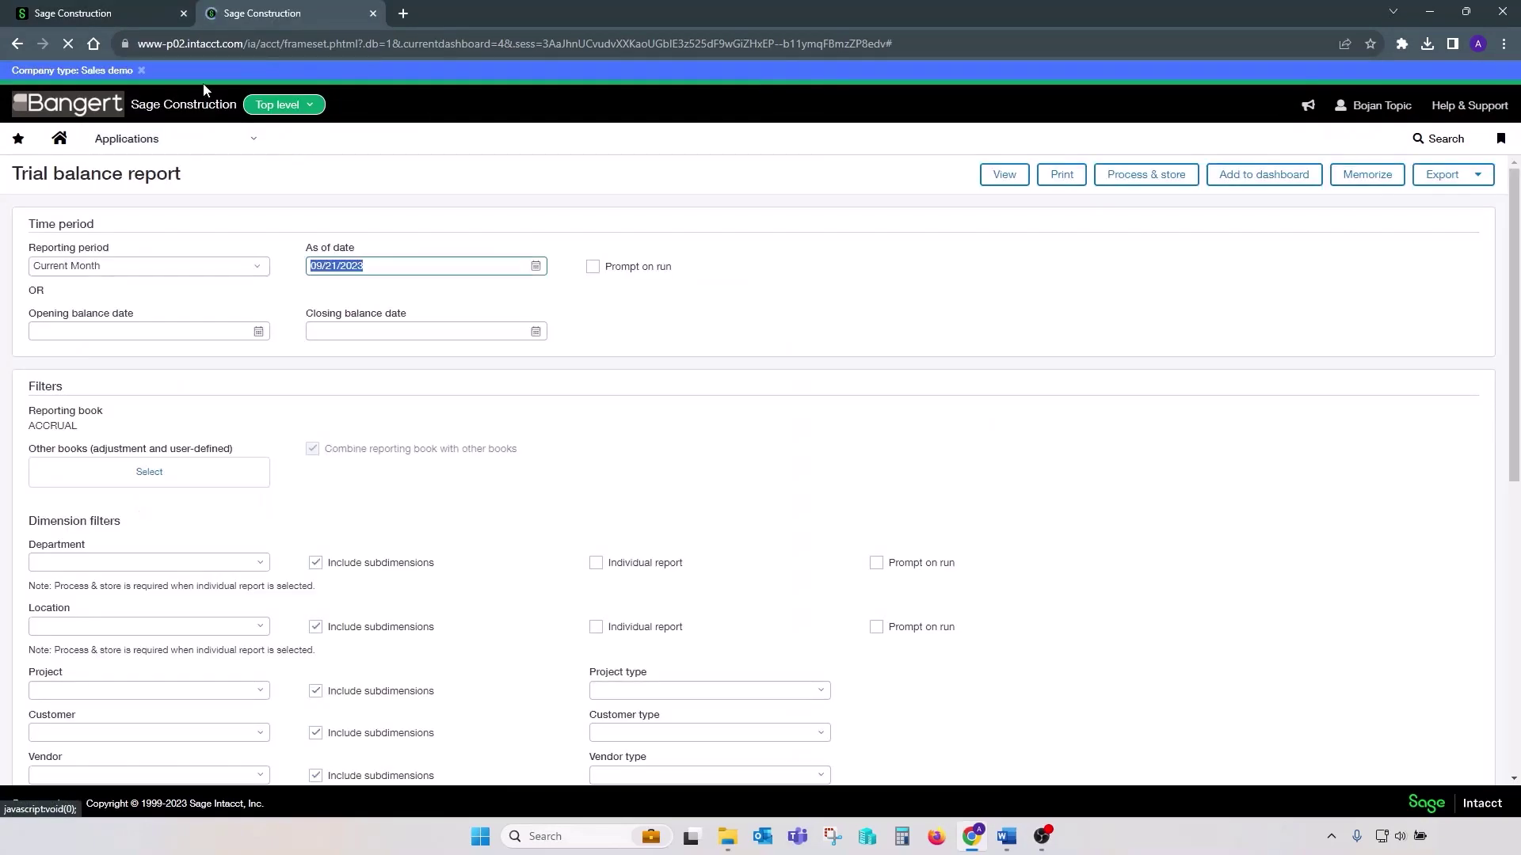
pyautogui.click(150, 120)
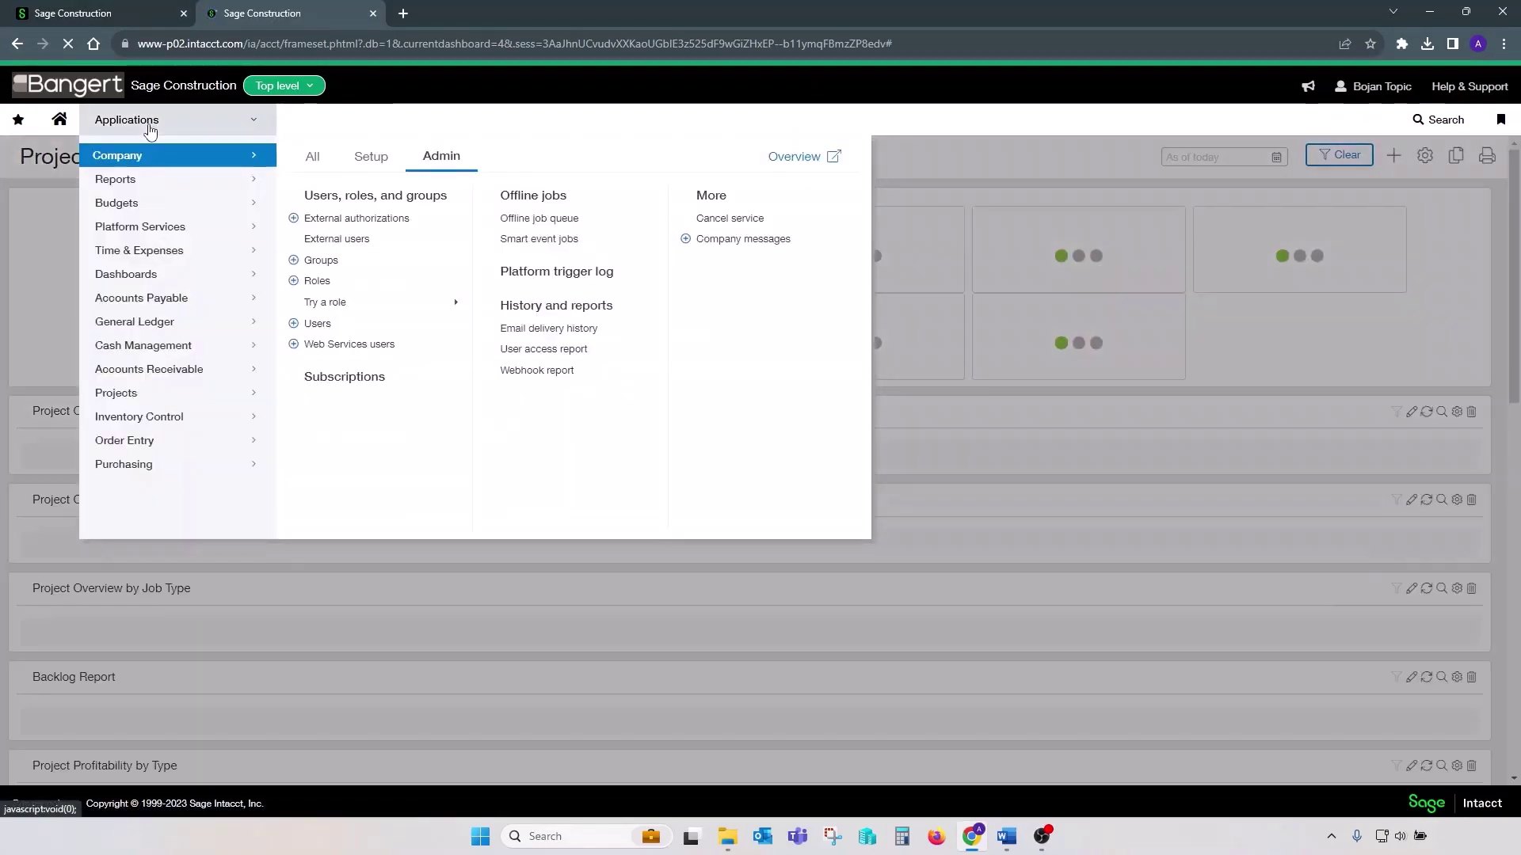
pyautogui.click(161, 374)
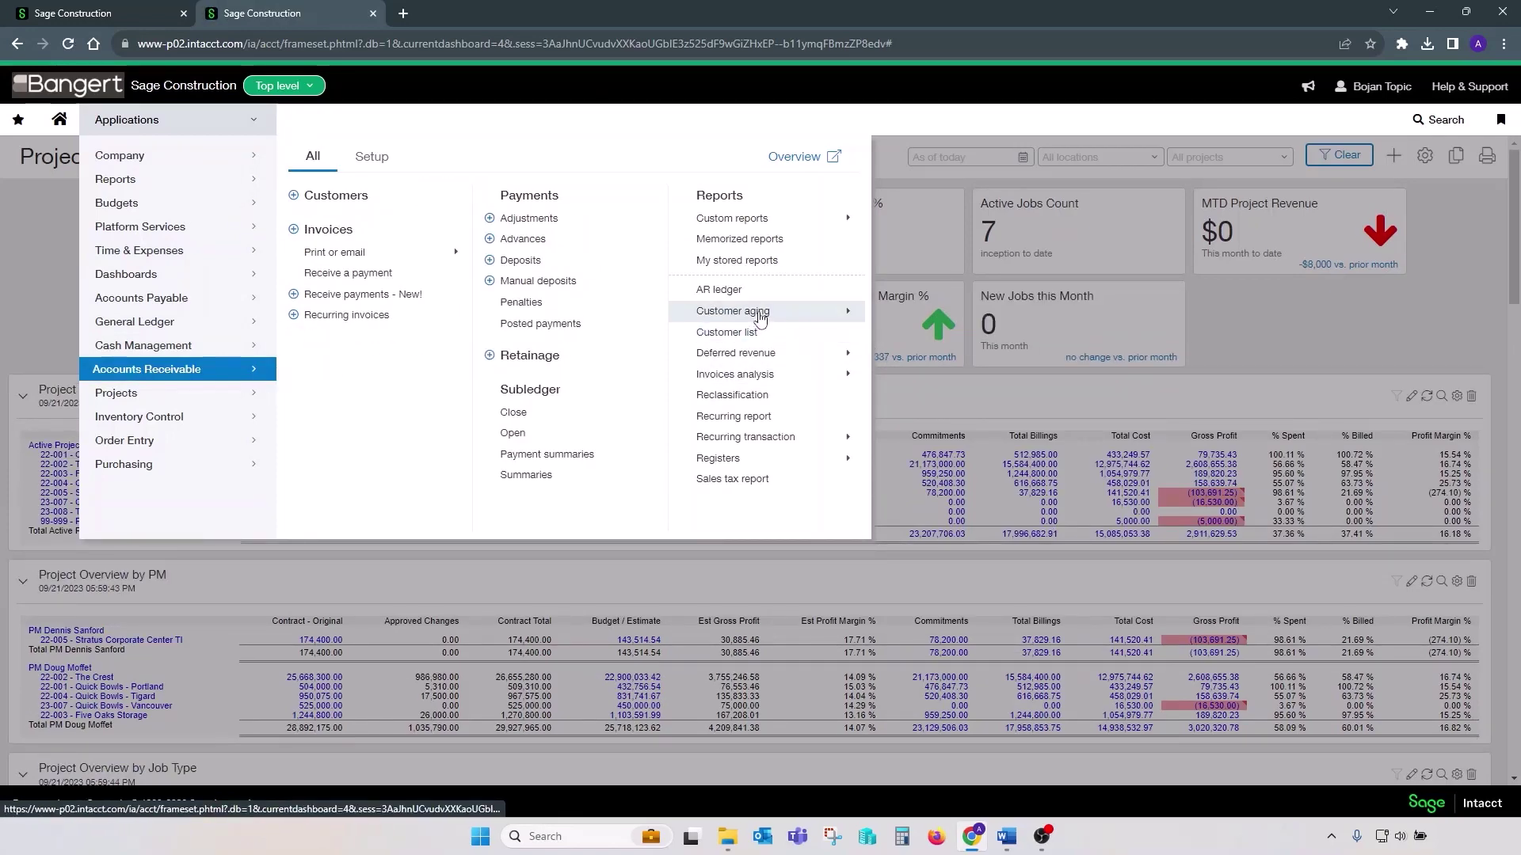
pyautogui.click(784, 312)
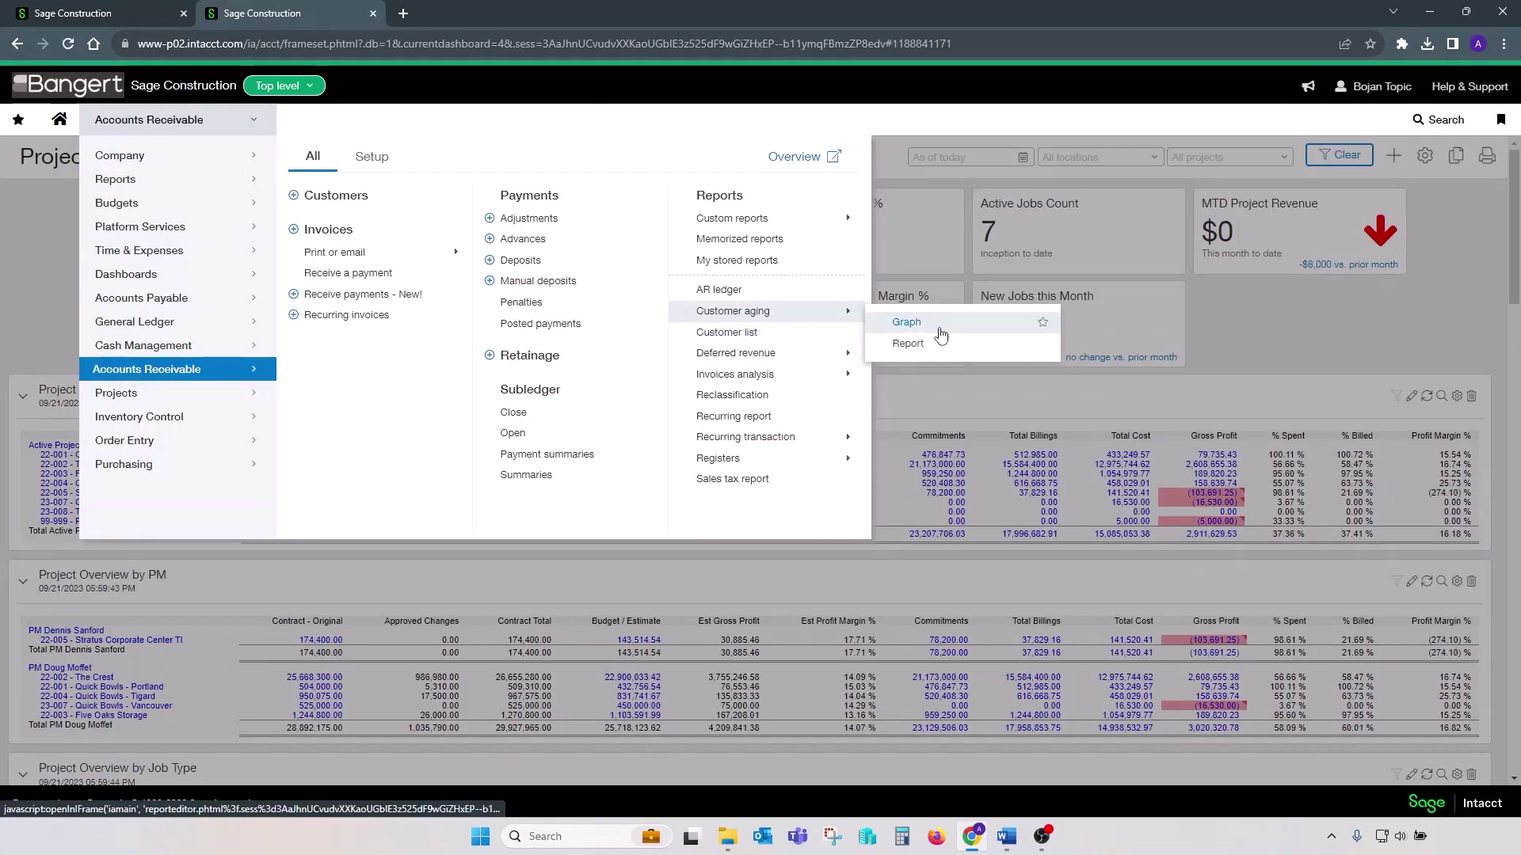
pyautogui.click(936, 346)
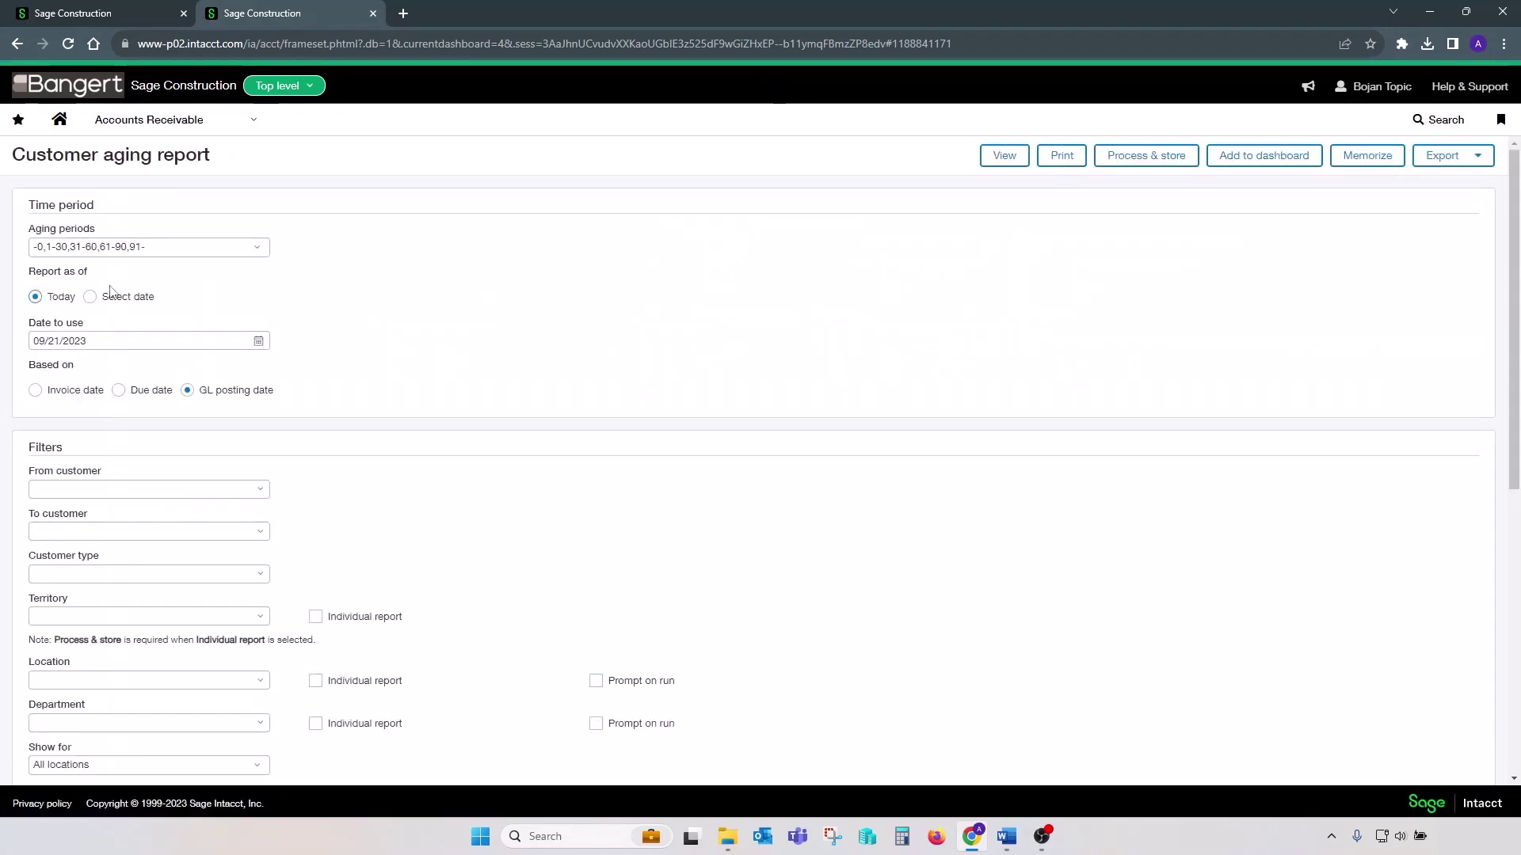
# Step: Set the customer aging date to 08/31/2023 and run the report
pyautogui.moveTo(112, 340); pyautogui.dragTo(2, 346)
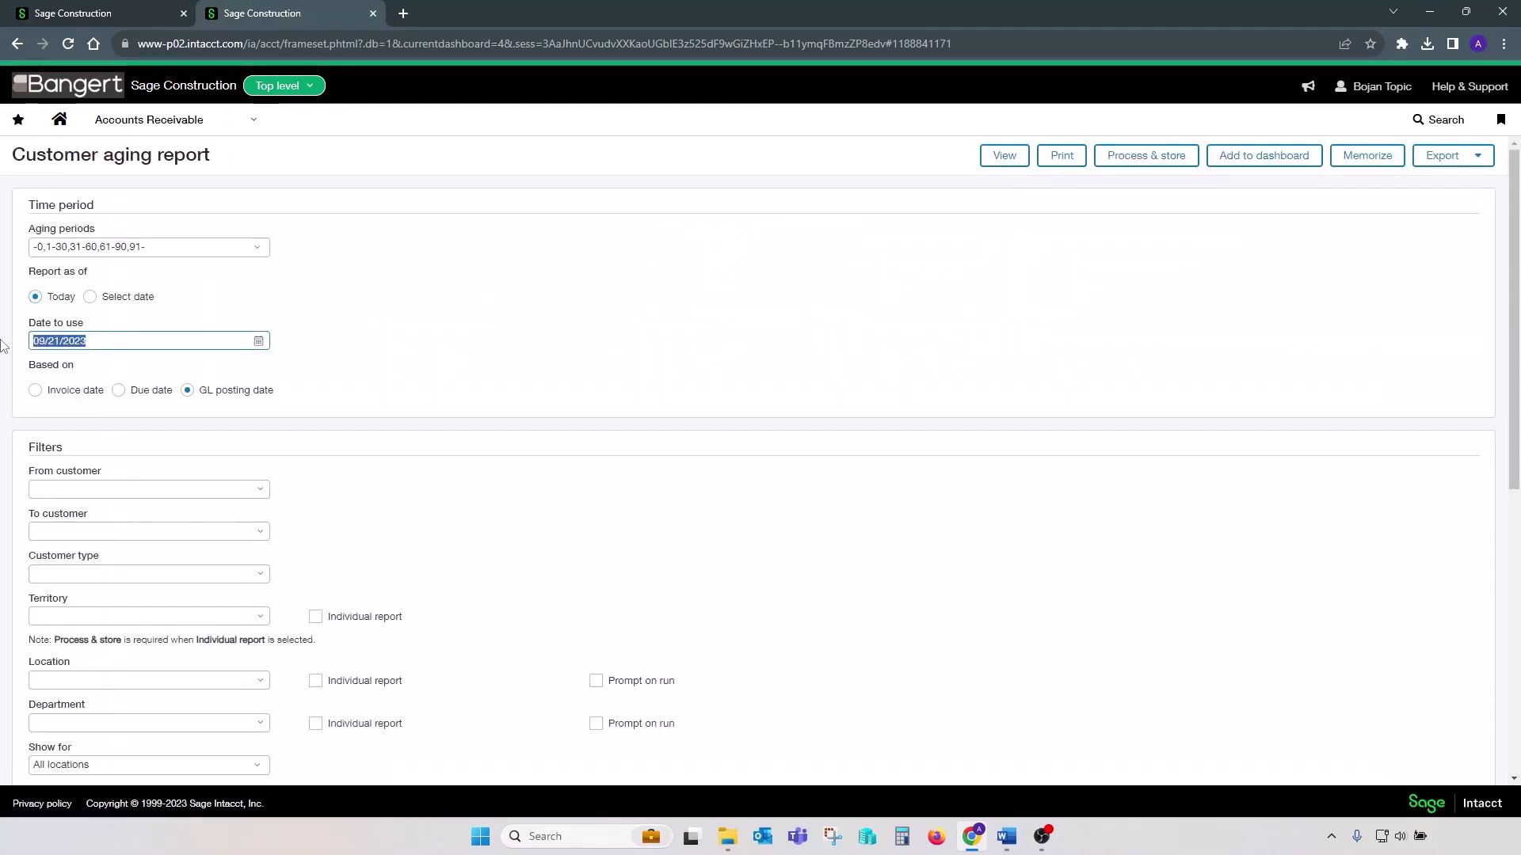
pyautogui.write('0')
pyautogui.write('8/31/2023')
pyautogui.click(1, 346)
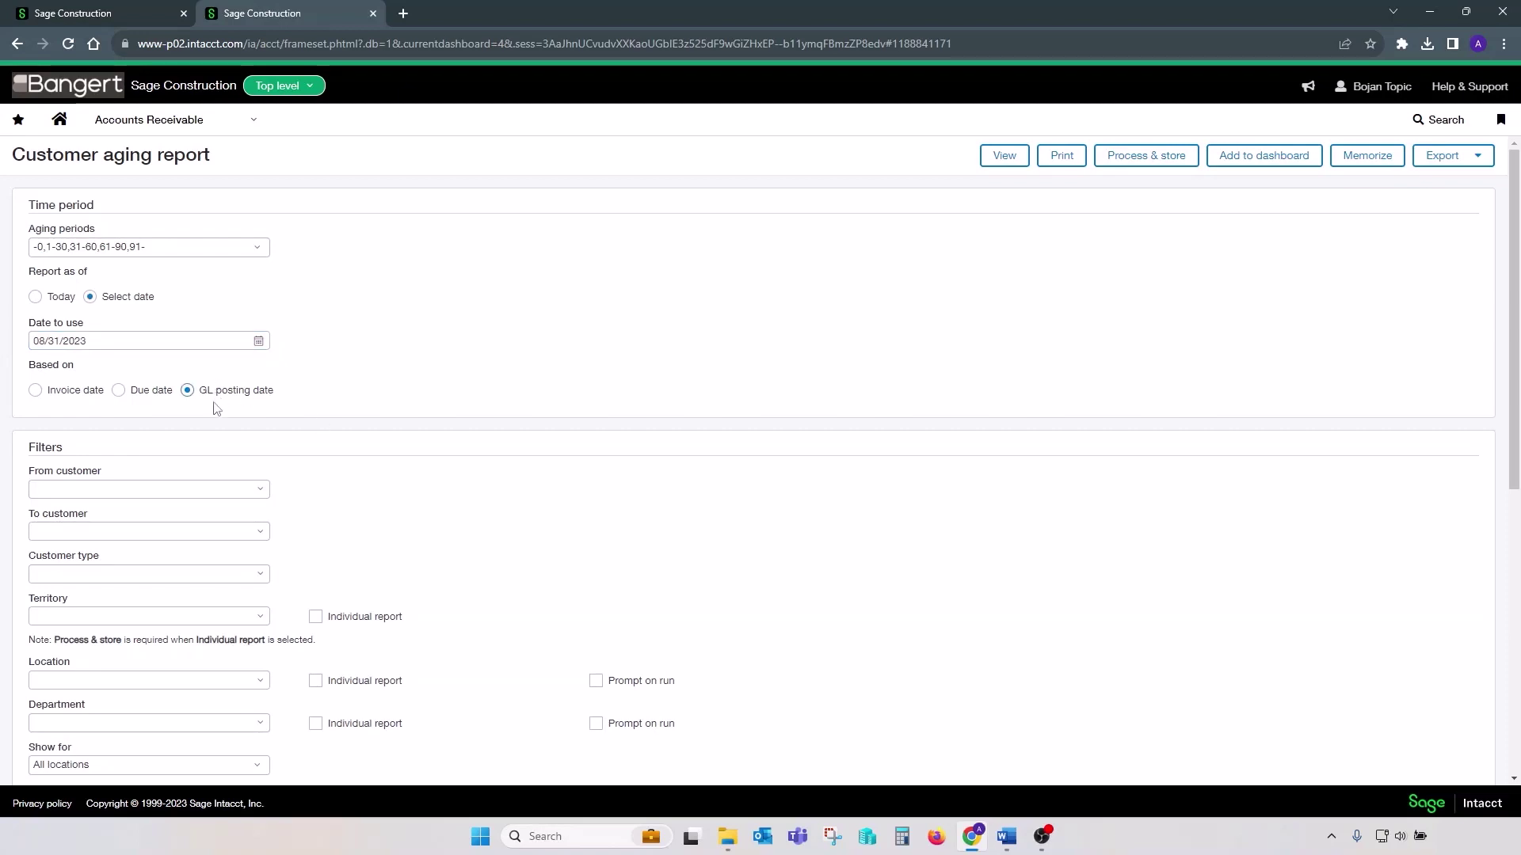
pyautogui.scroll(-7, 216, 409)
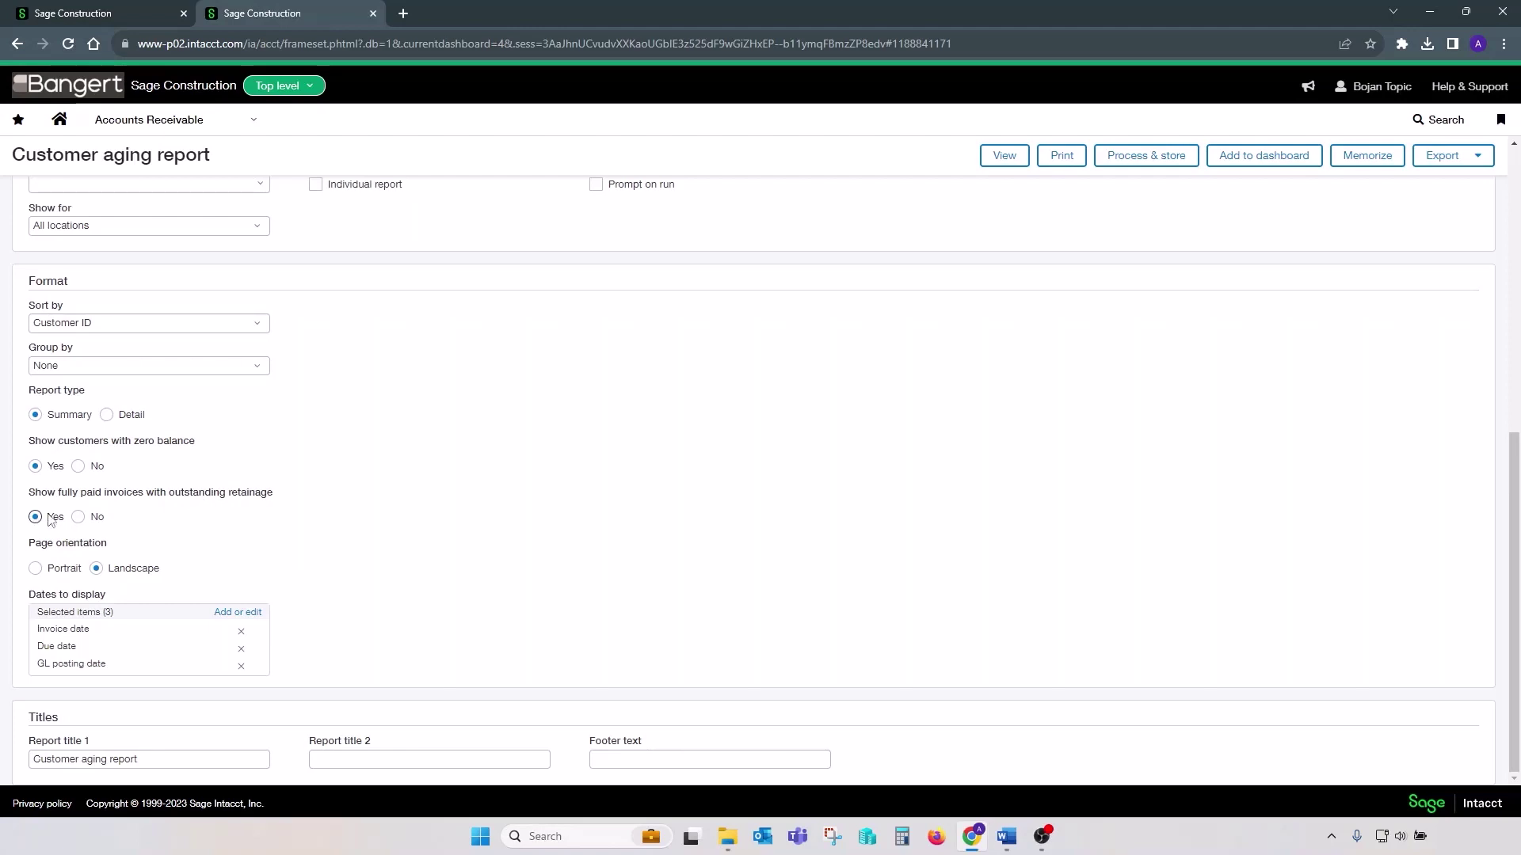
pyautogui.click(1005, 156)
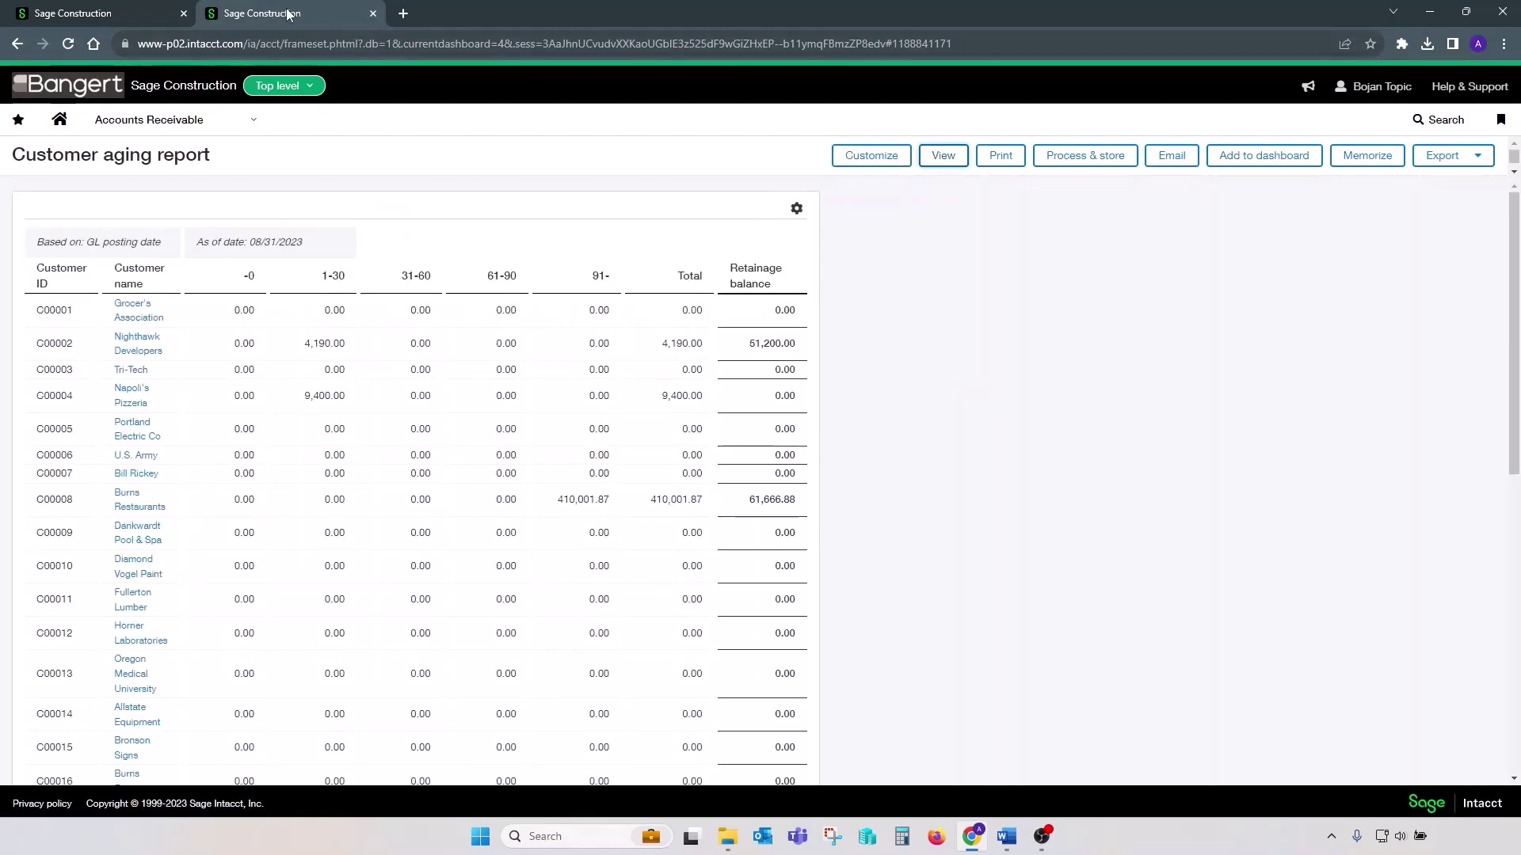
# Step: Put the customer aging report beside the trial balance and compare the receivable balances
pyautogui.moveTo(289, 14); pyautogui.dragTo(847, 57)
pyautogui.click(236, 16)
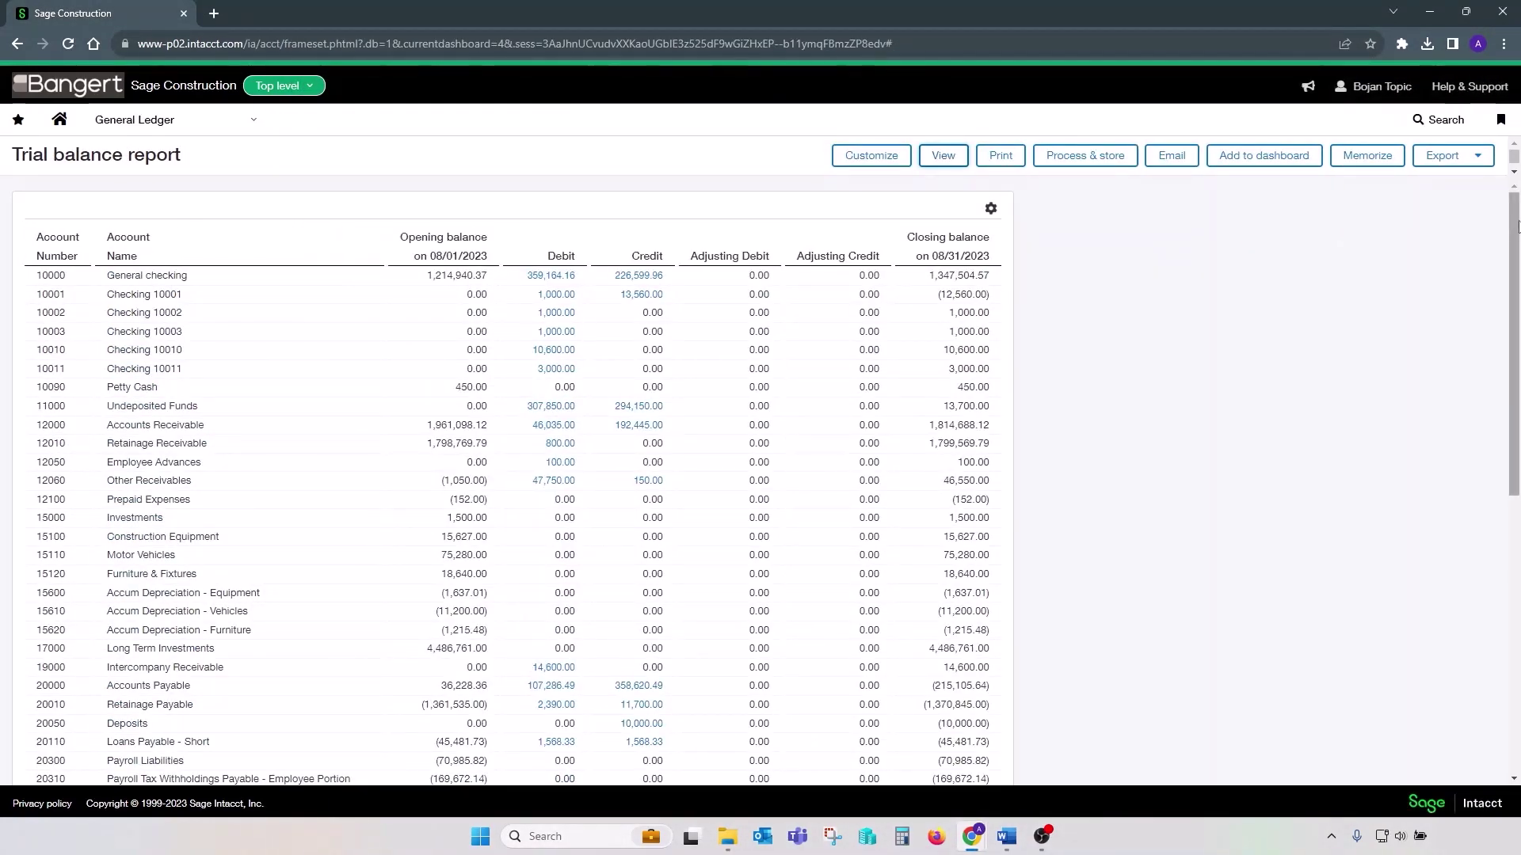
pyautogui.moveTo(1219, 13); pyautogui.dragTo(831, 43)
pyautogui.click(1187, 41)
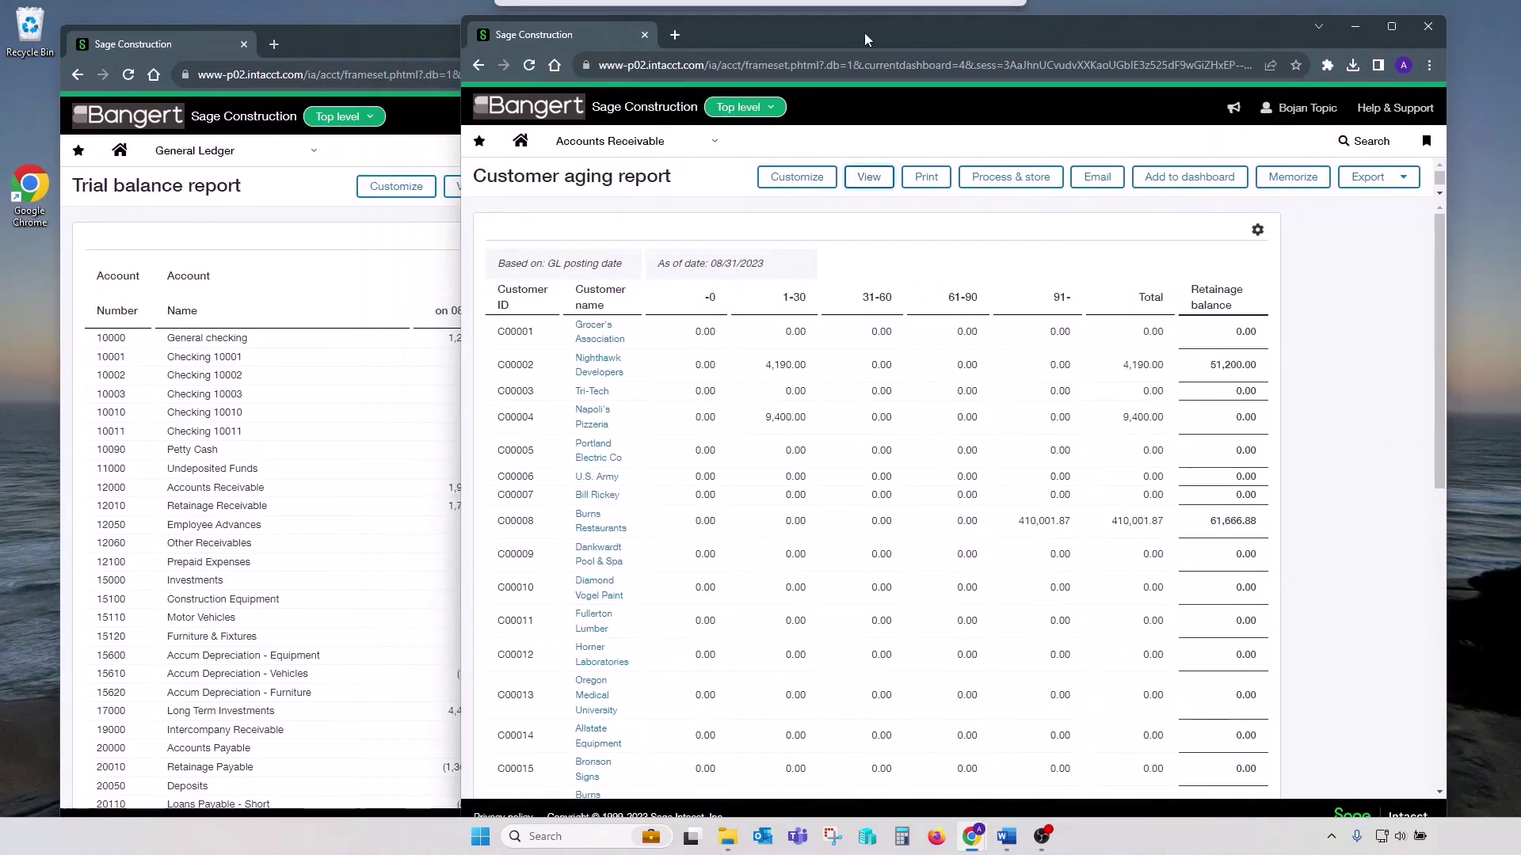
pyautogui.moveTo(380, 43); pyautogui.dragTo(326, 20)
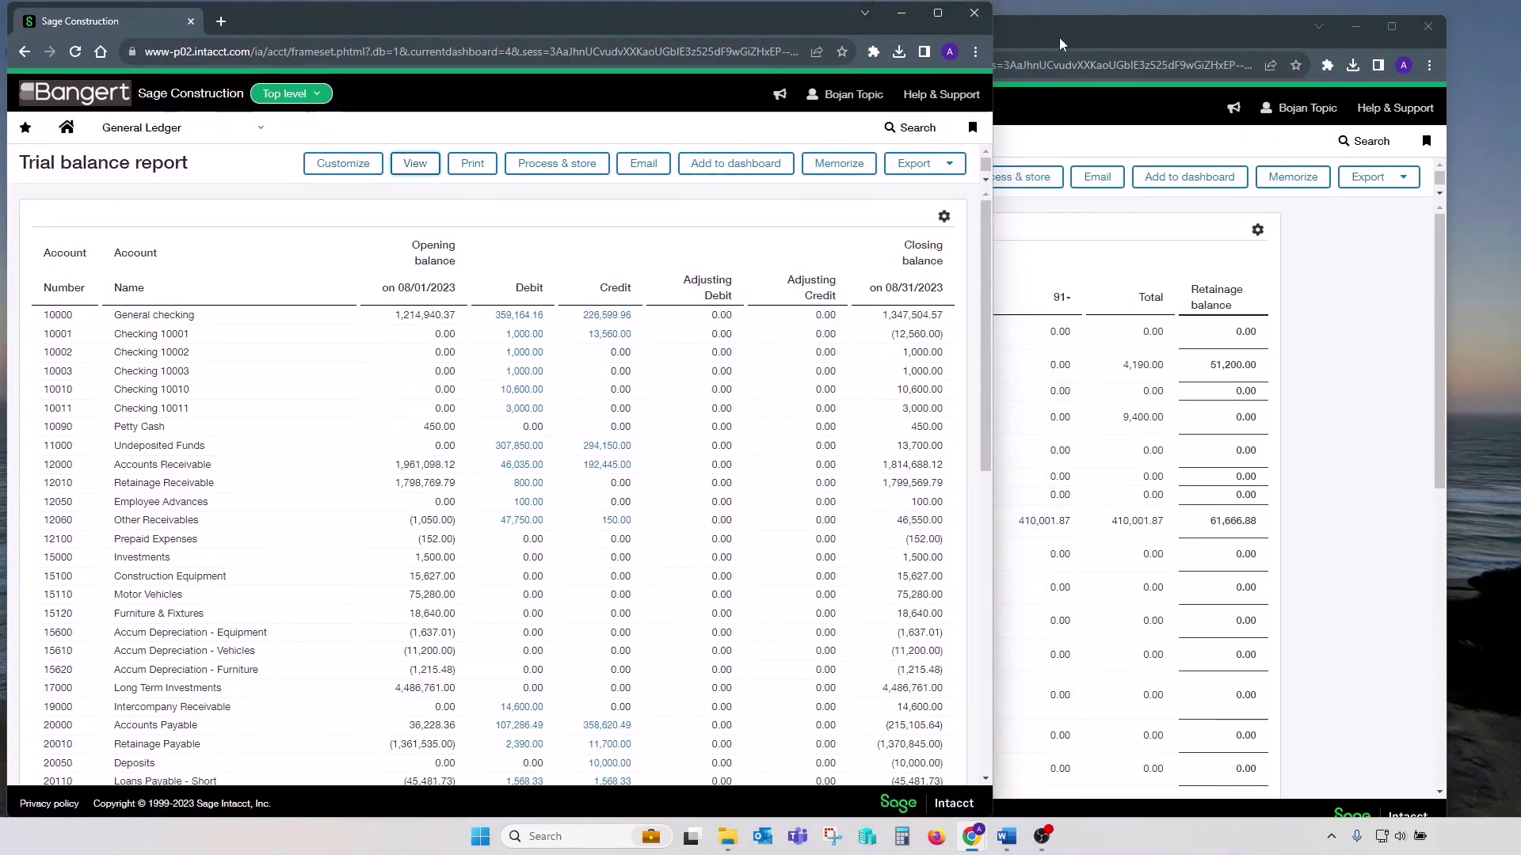
pyautogui.moveTo(1059, 44); pyautogui.dragTo(1113, 29)
pyautogui.click(547, 164)
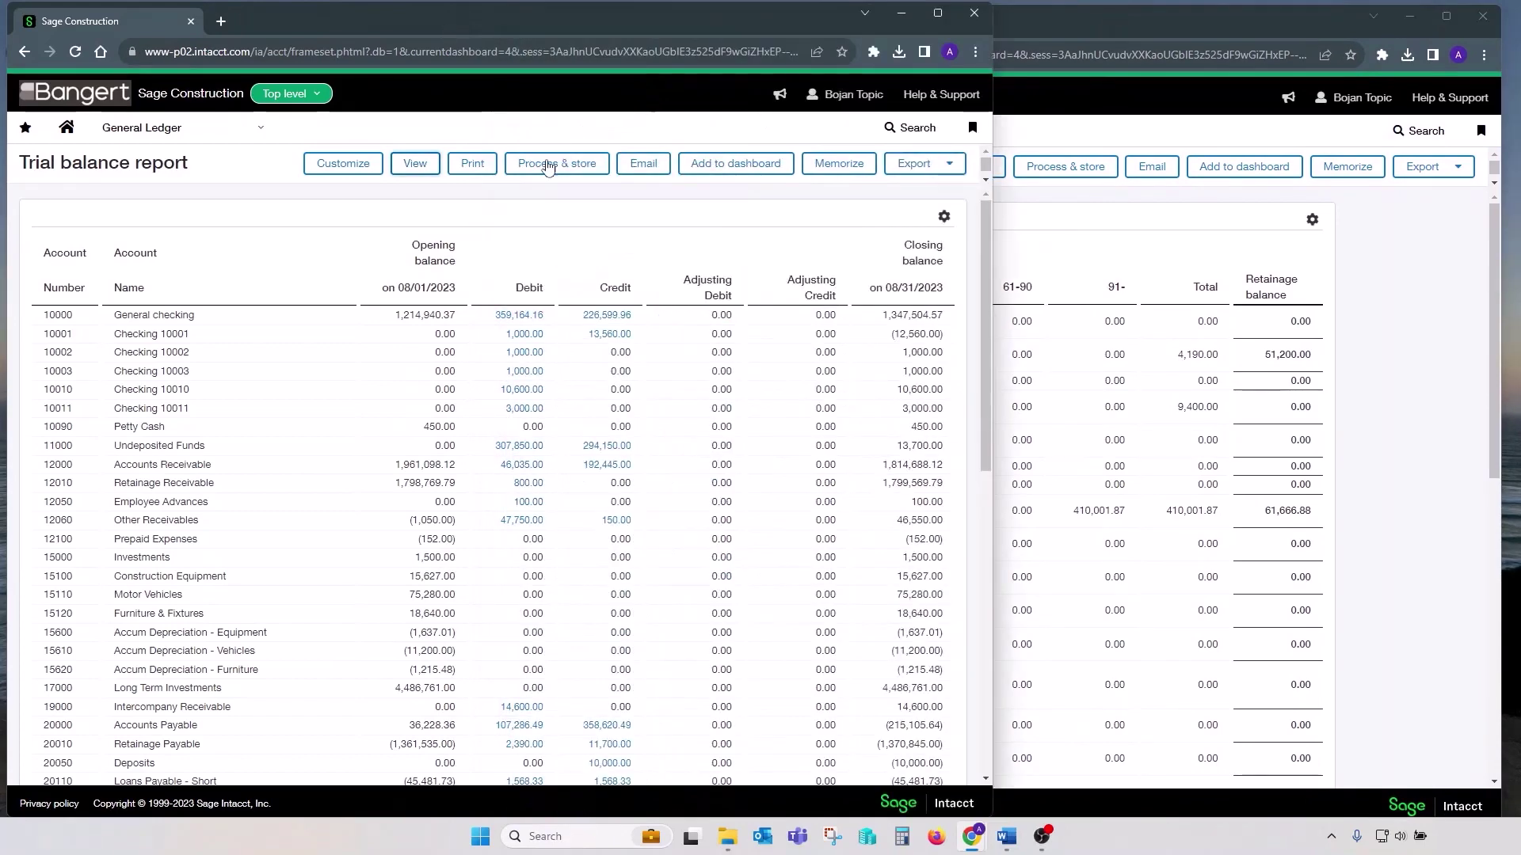
pyautogui.scroll(-1, 263, 396)
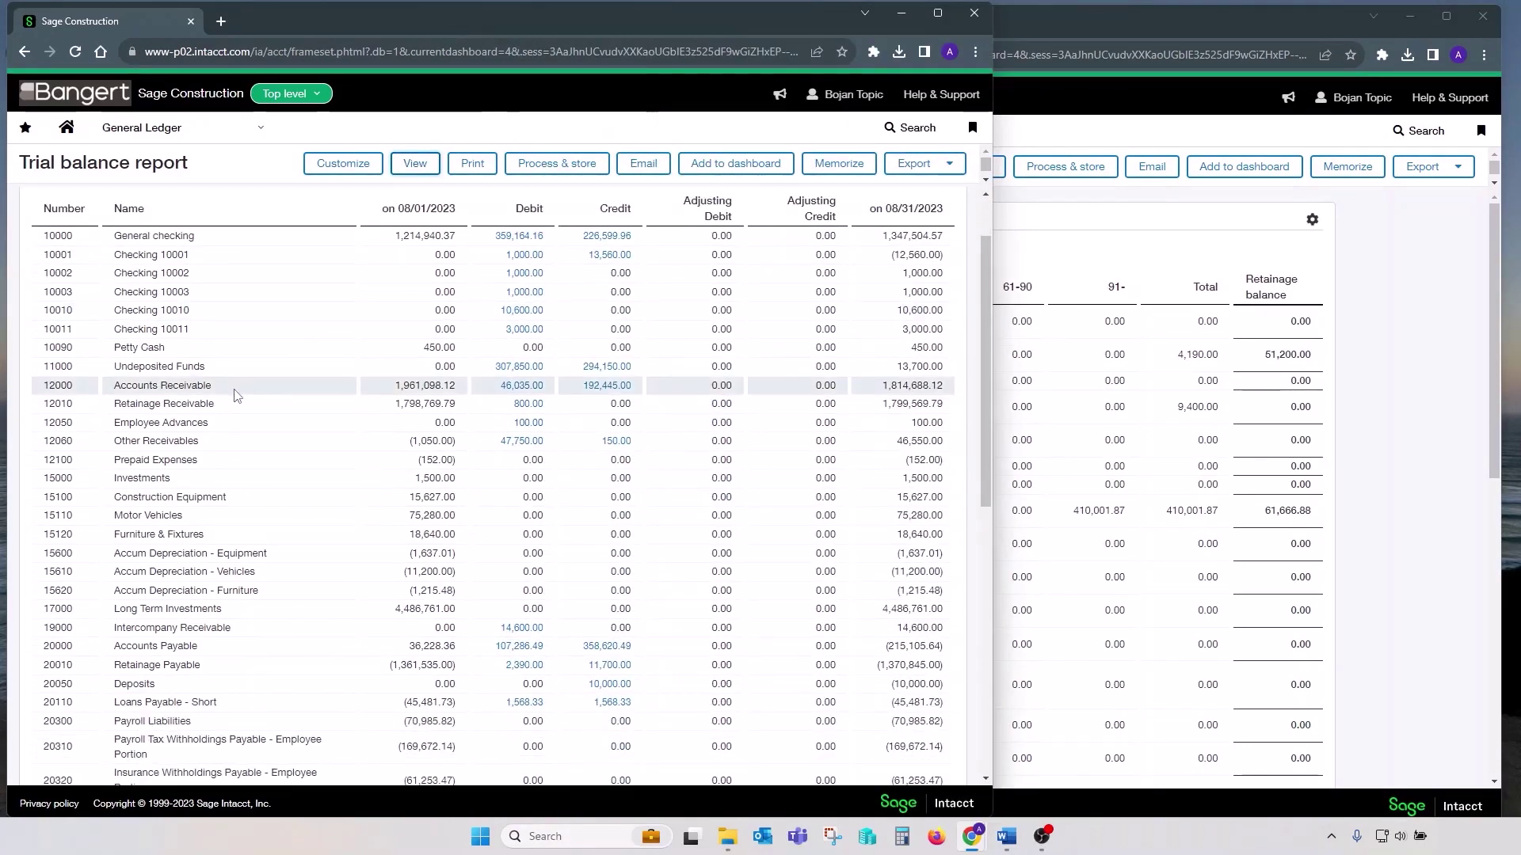
pyautogui.scroll(-5, 1054, 396)
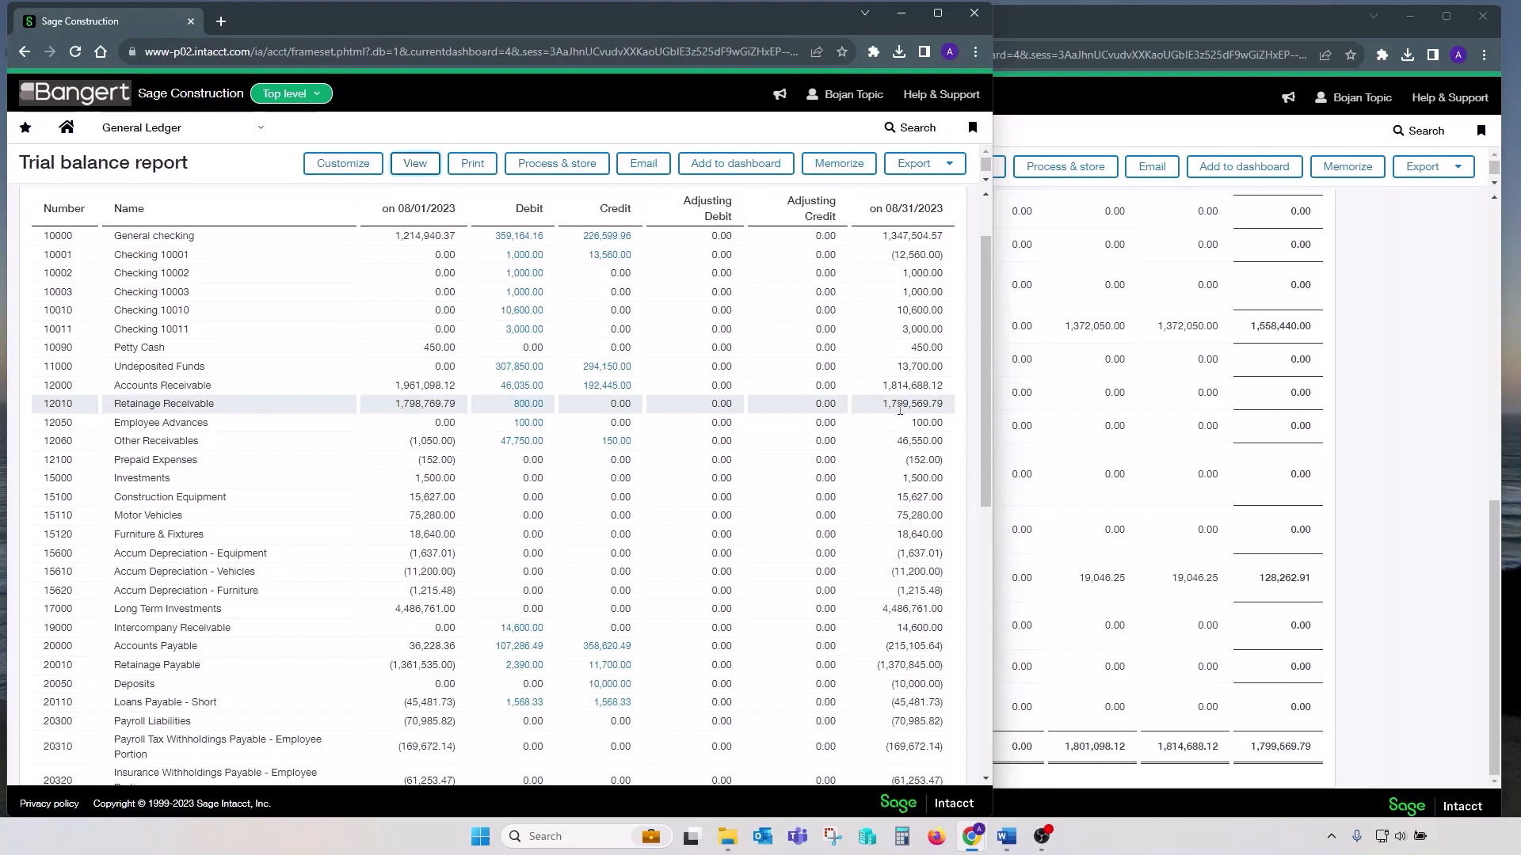
pyautogui.scroll(3, 1353, 422)
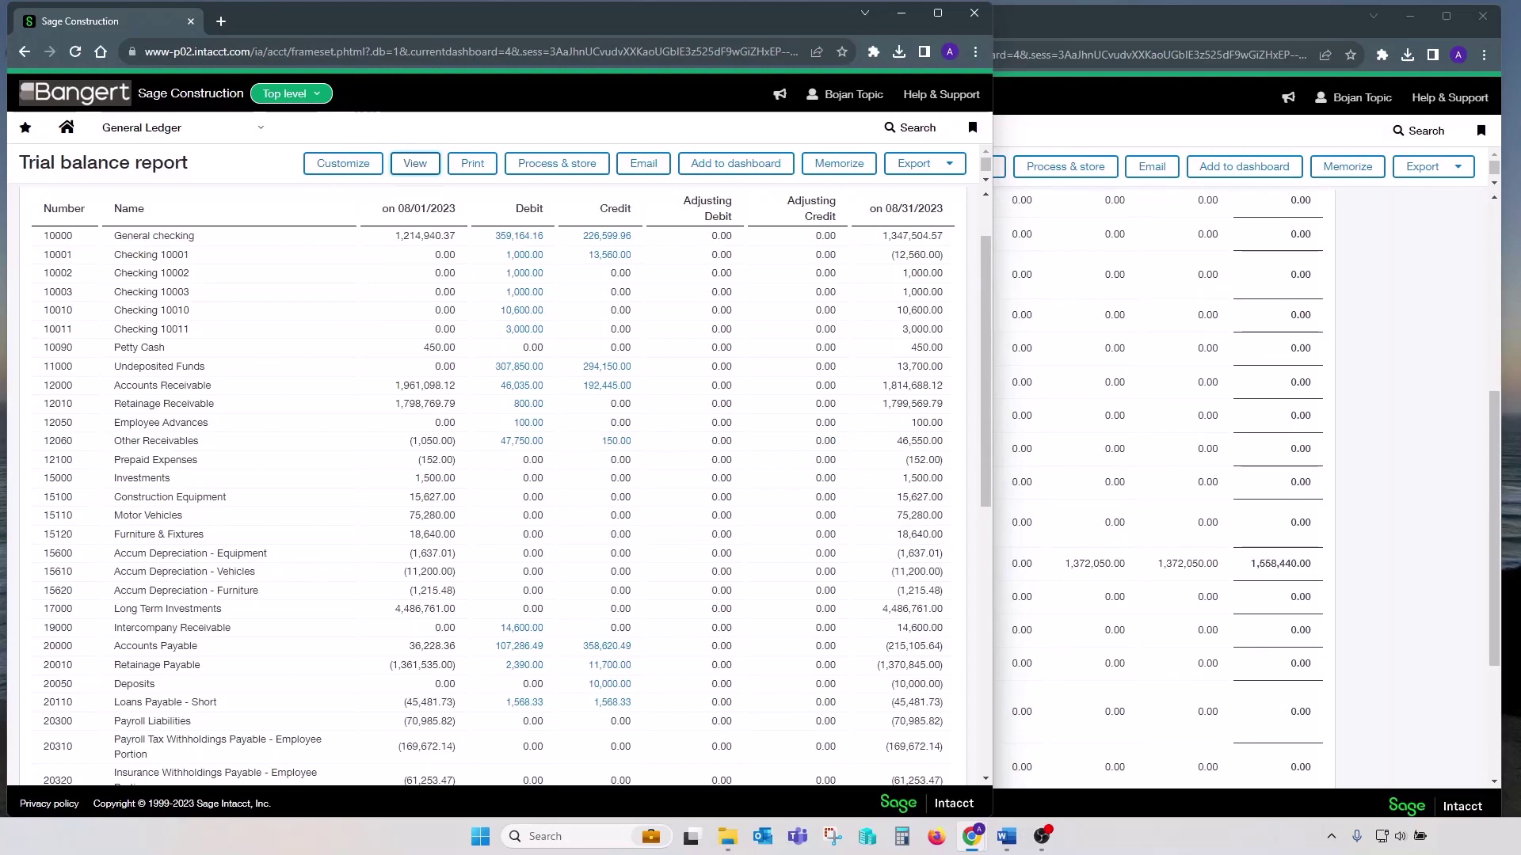
pyautogui.press('super+Up')
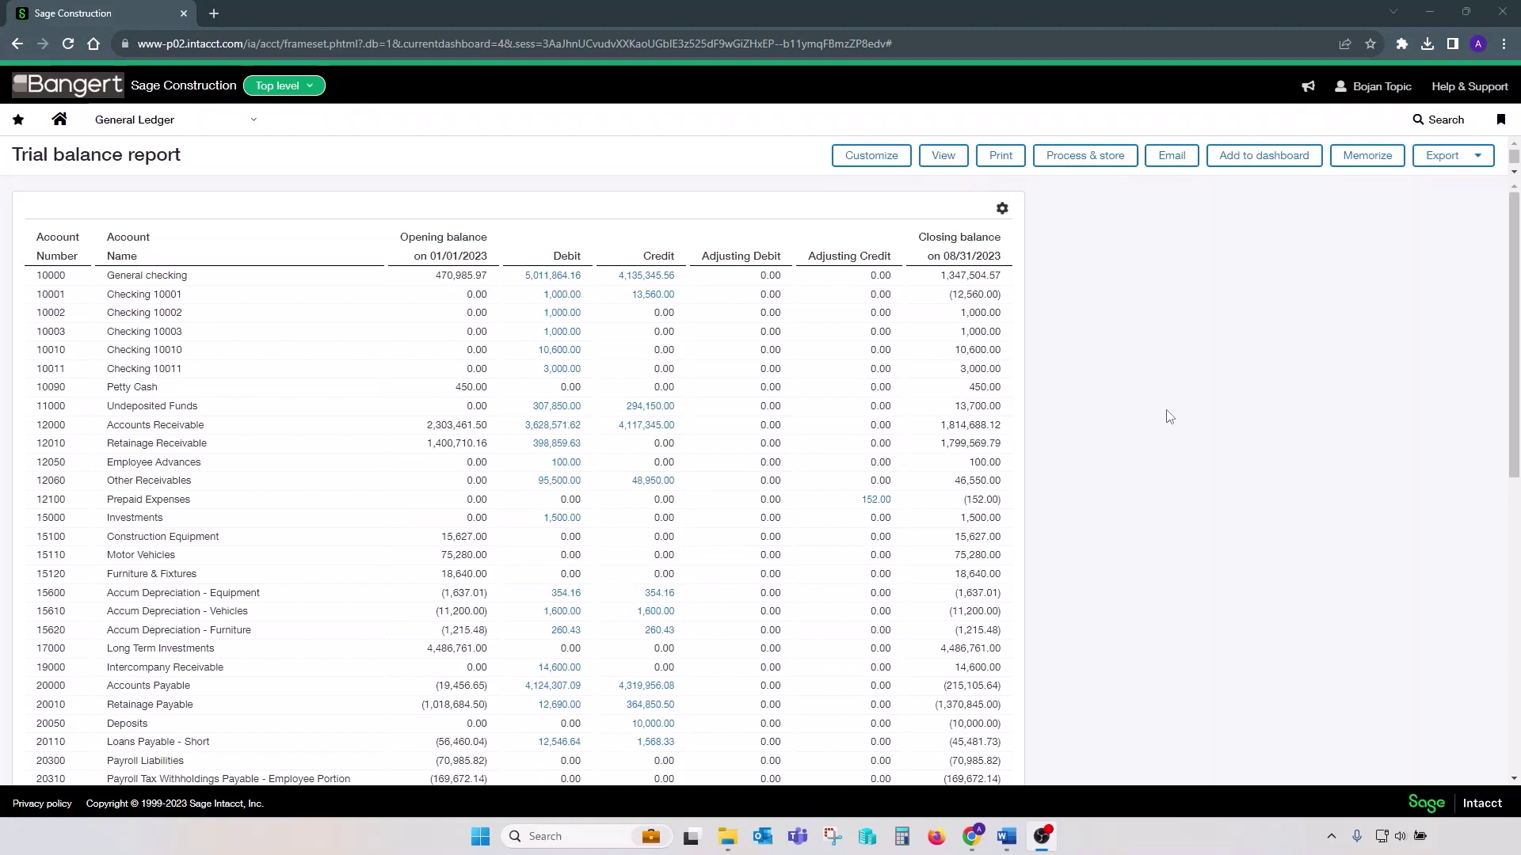
# Step: Scroll the trial balance down to account 50500 Cost of Sales - Other, closing at 13,791.11
pyautogui.scroll(-4, 1132, 572)
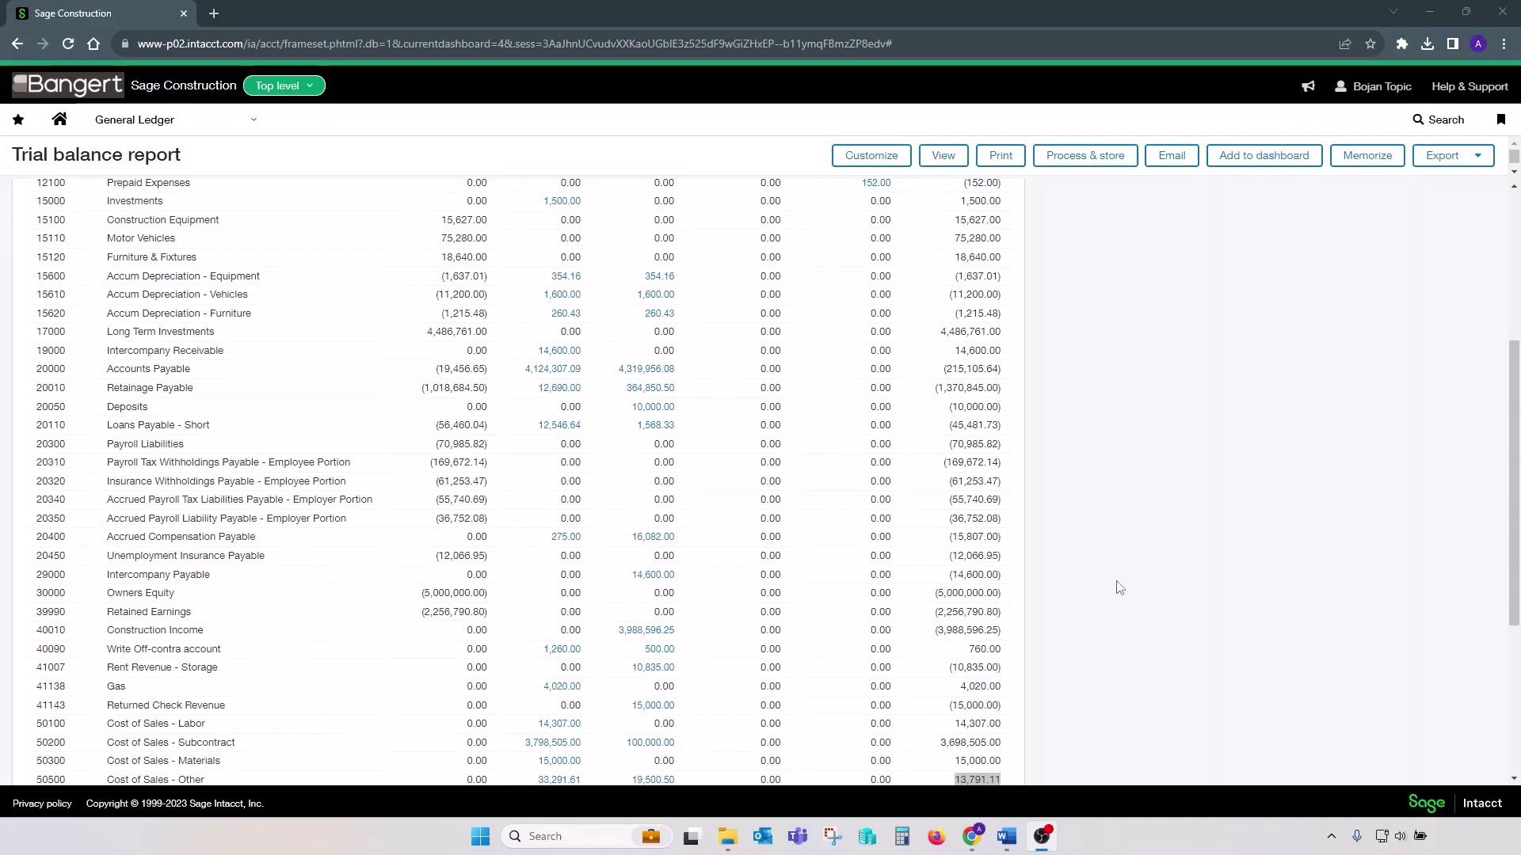
pyautogui.scroll(-3, 1117, 586)
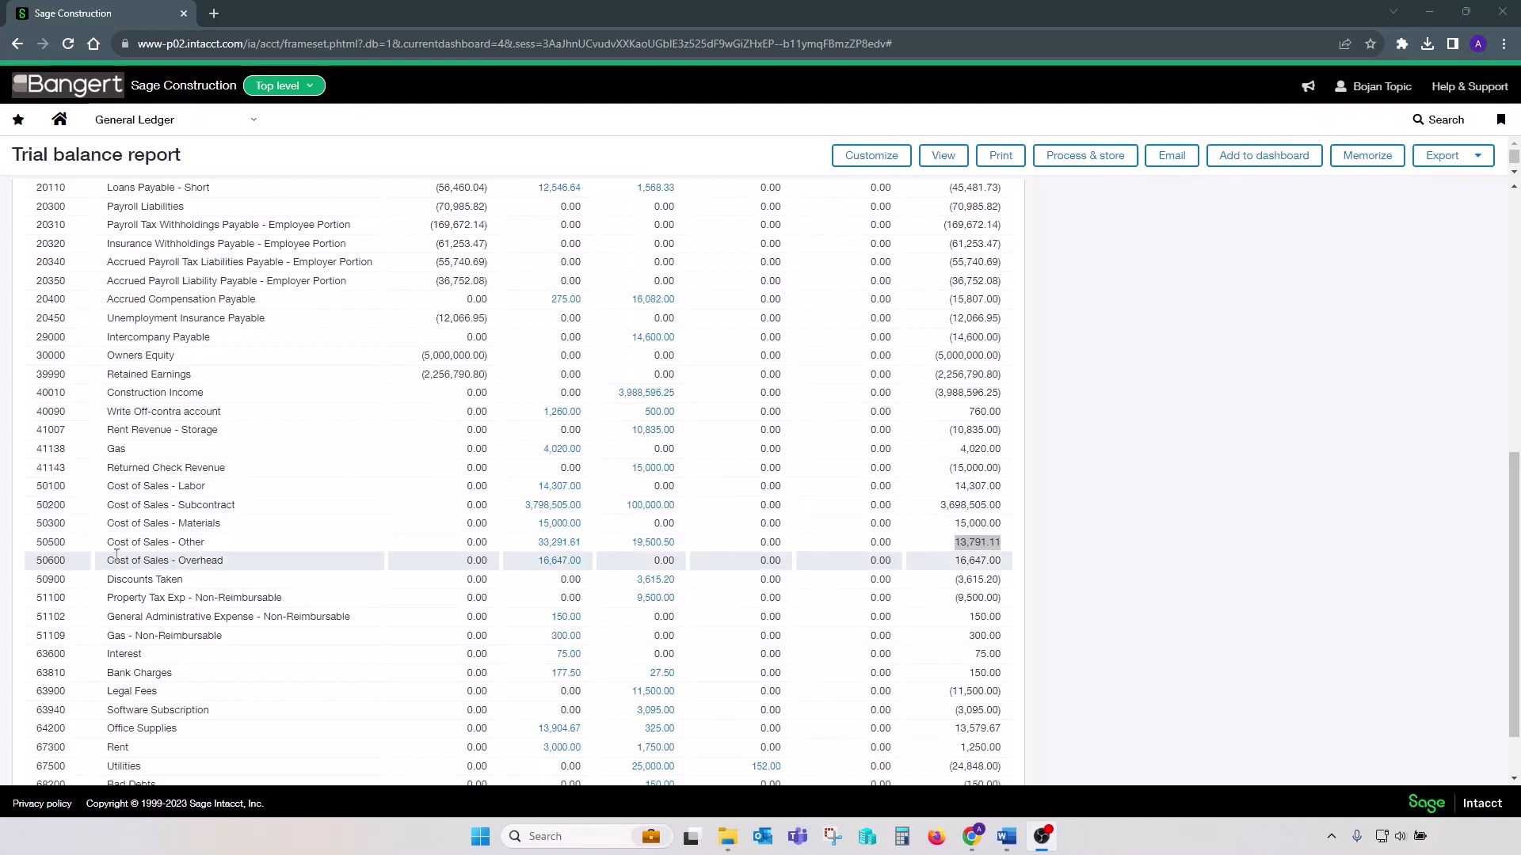
# Step: In a duplicate tab, check the Standard cost type catalog's GL accounts, confirming Other posts to 50500
pyautogui.rightClick(136, 16)
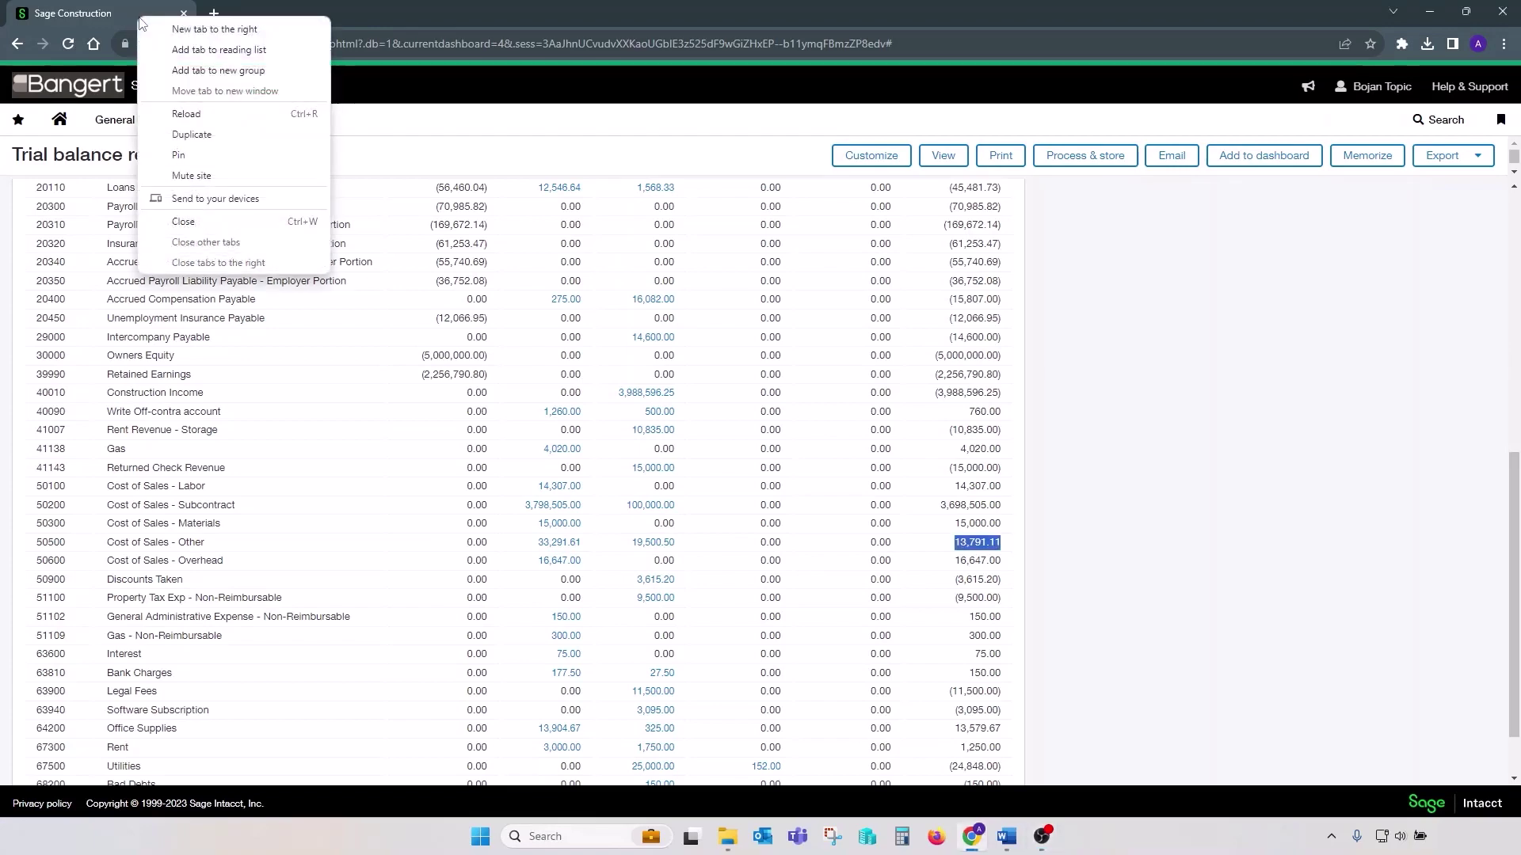
pyautogui.click(190, 134)
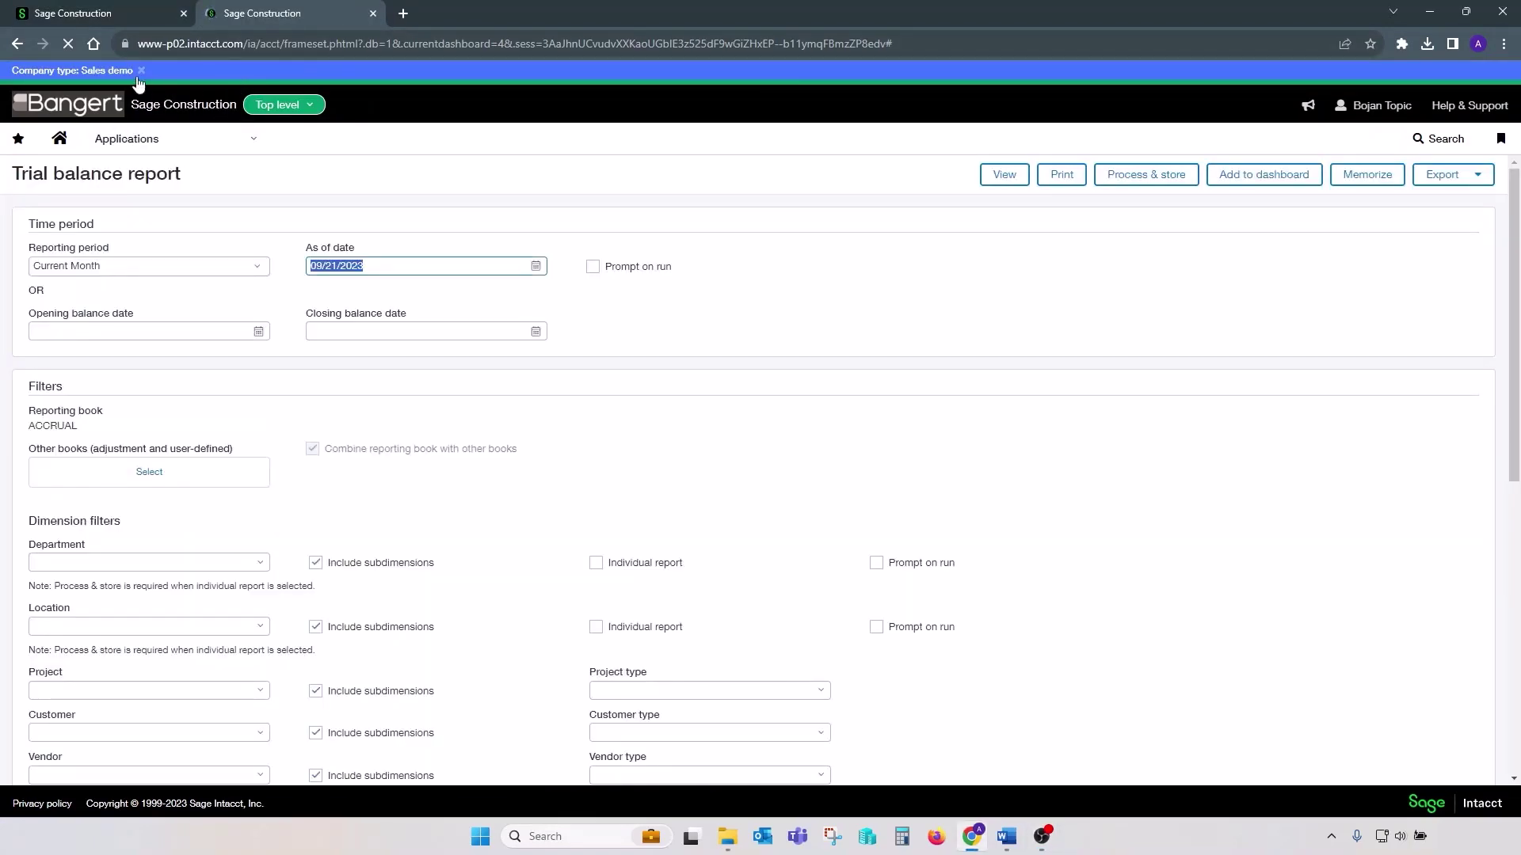
pyautogui.click(142, 70)
pyautogui.click(158, 122)
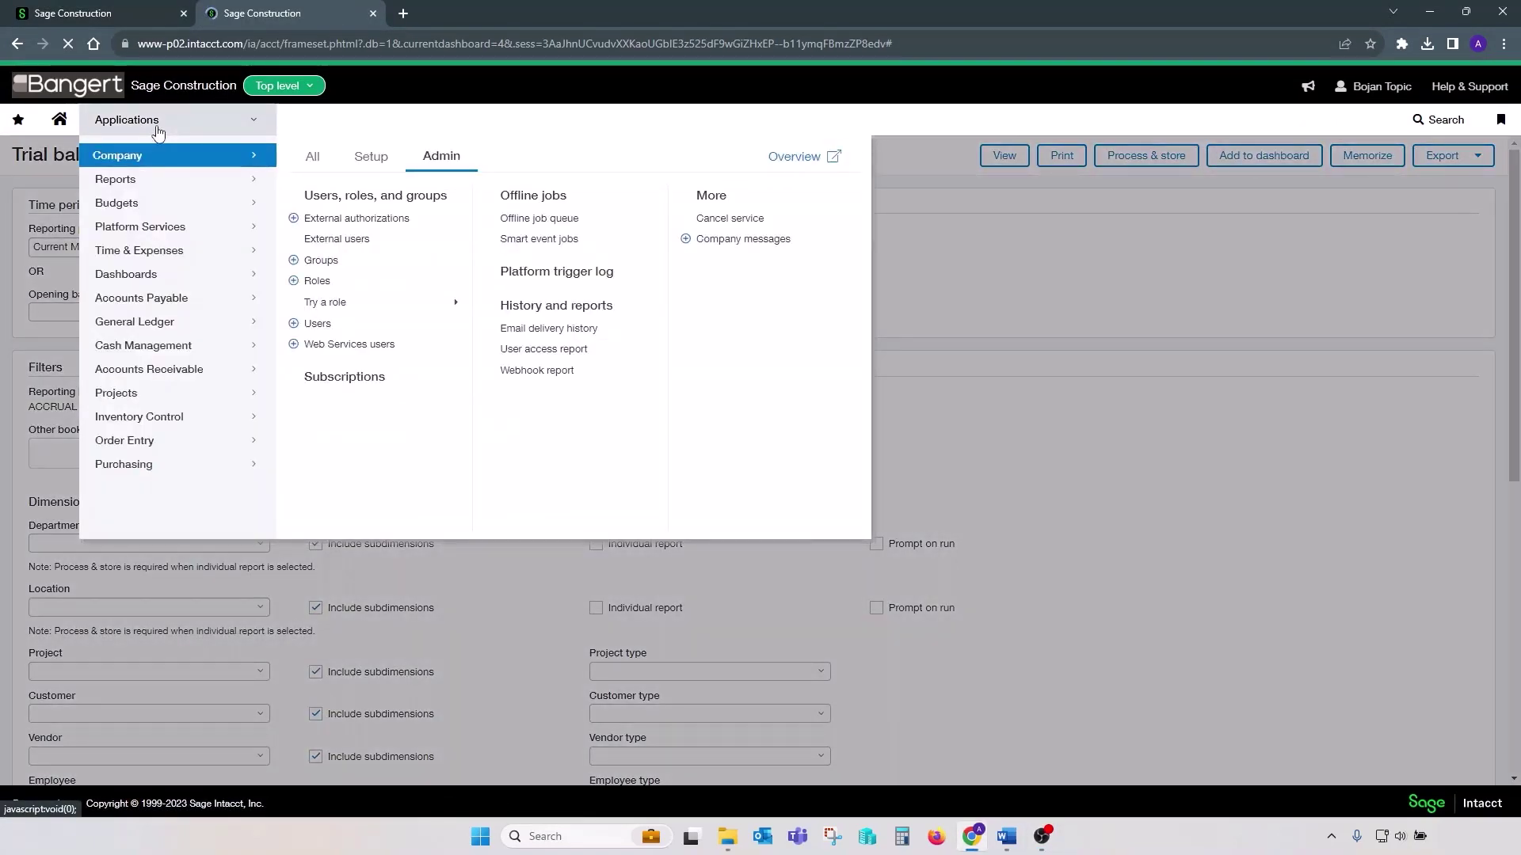
pyautogui.moveTo(183, 394)
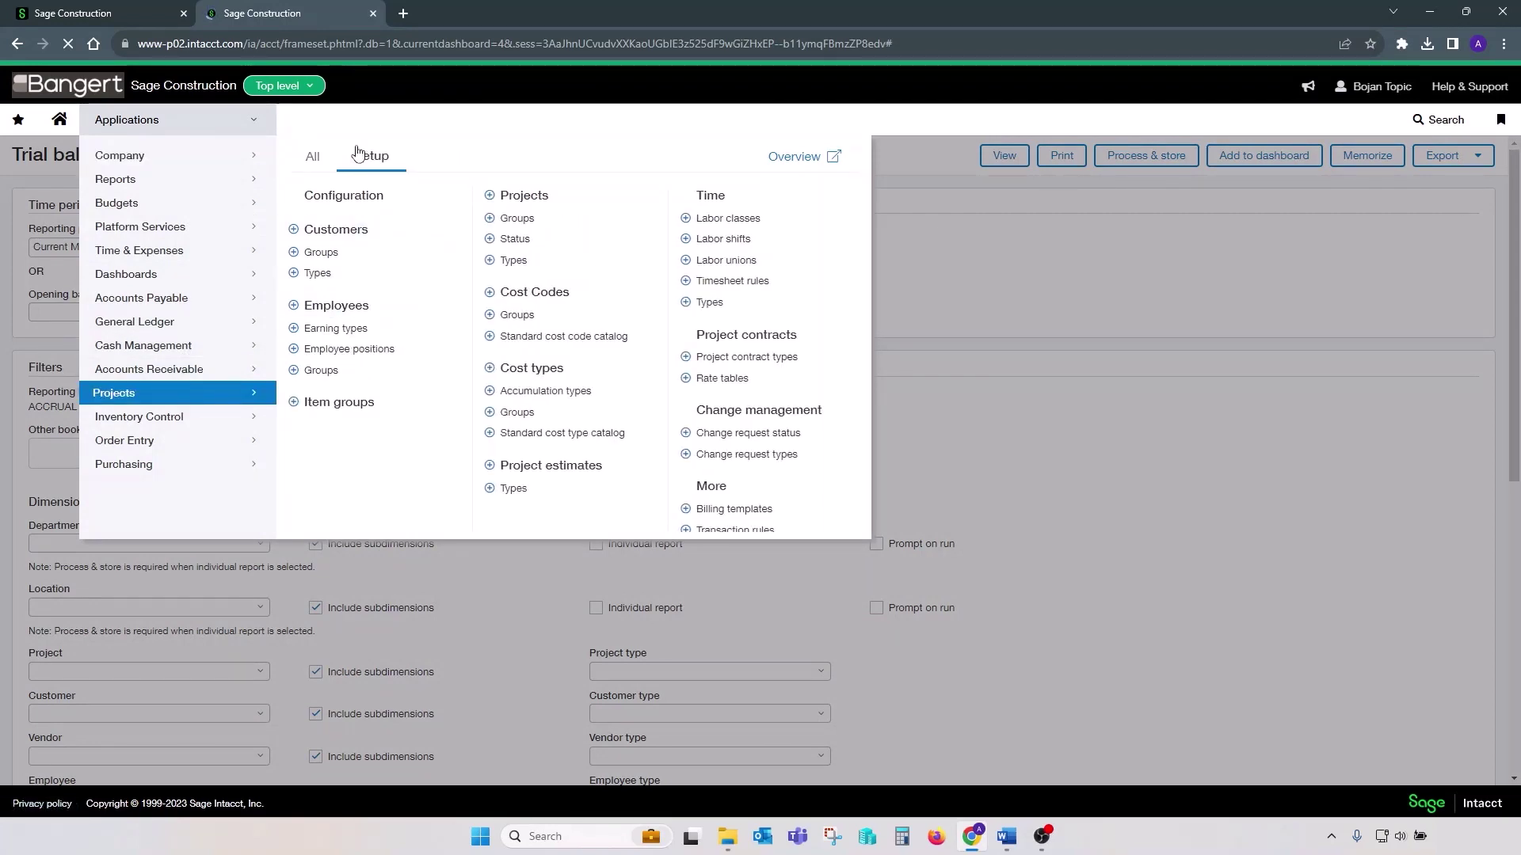
pyautogui.click(586, 436)
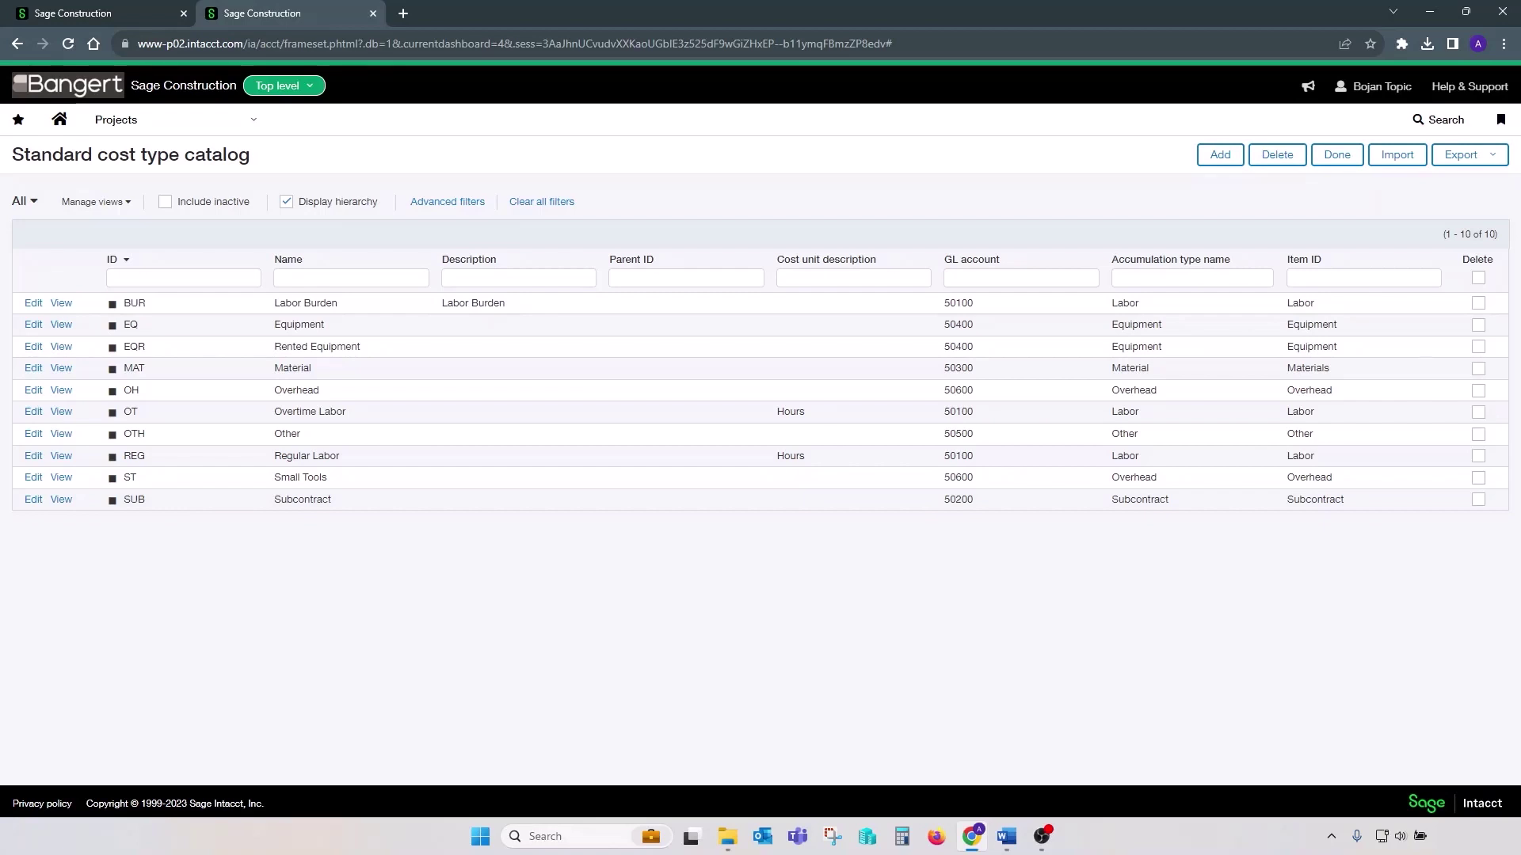
pyautogui.hotkey('alt', 'Tab')
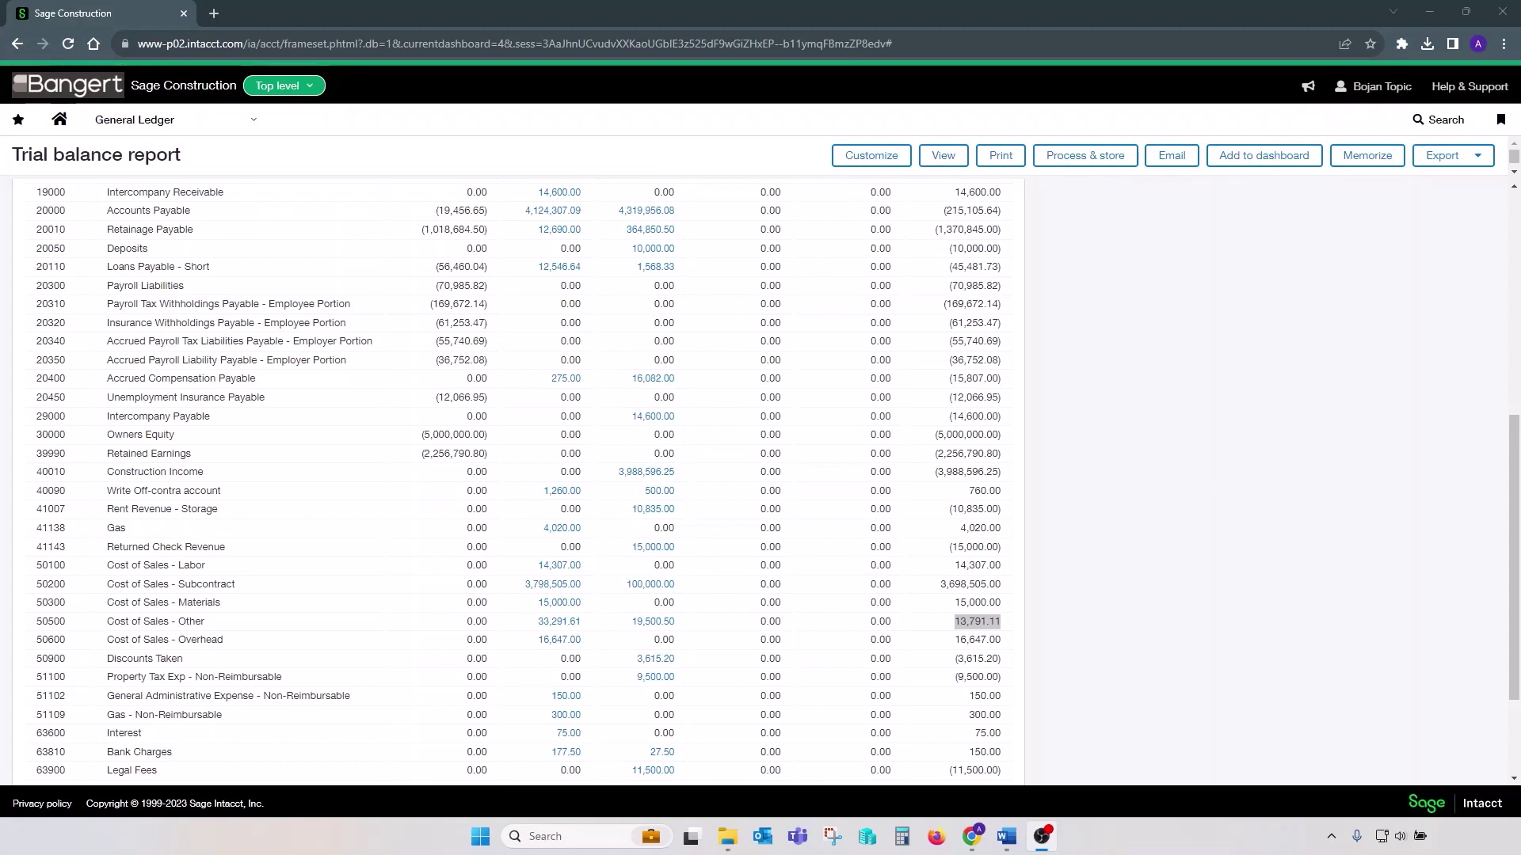
# Step: In a duplicate tab, run the Project Cost Trial Balance financial report as HTML
pyautogui.scroll(-2, 796, 350)
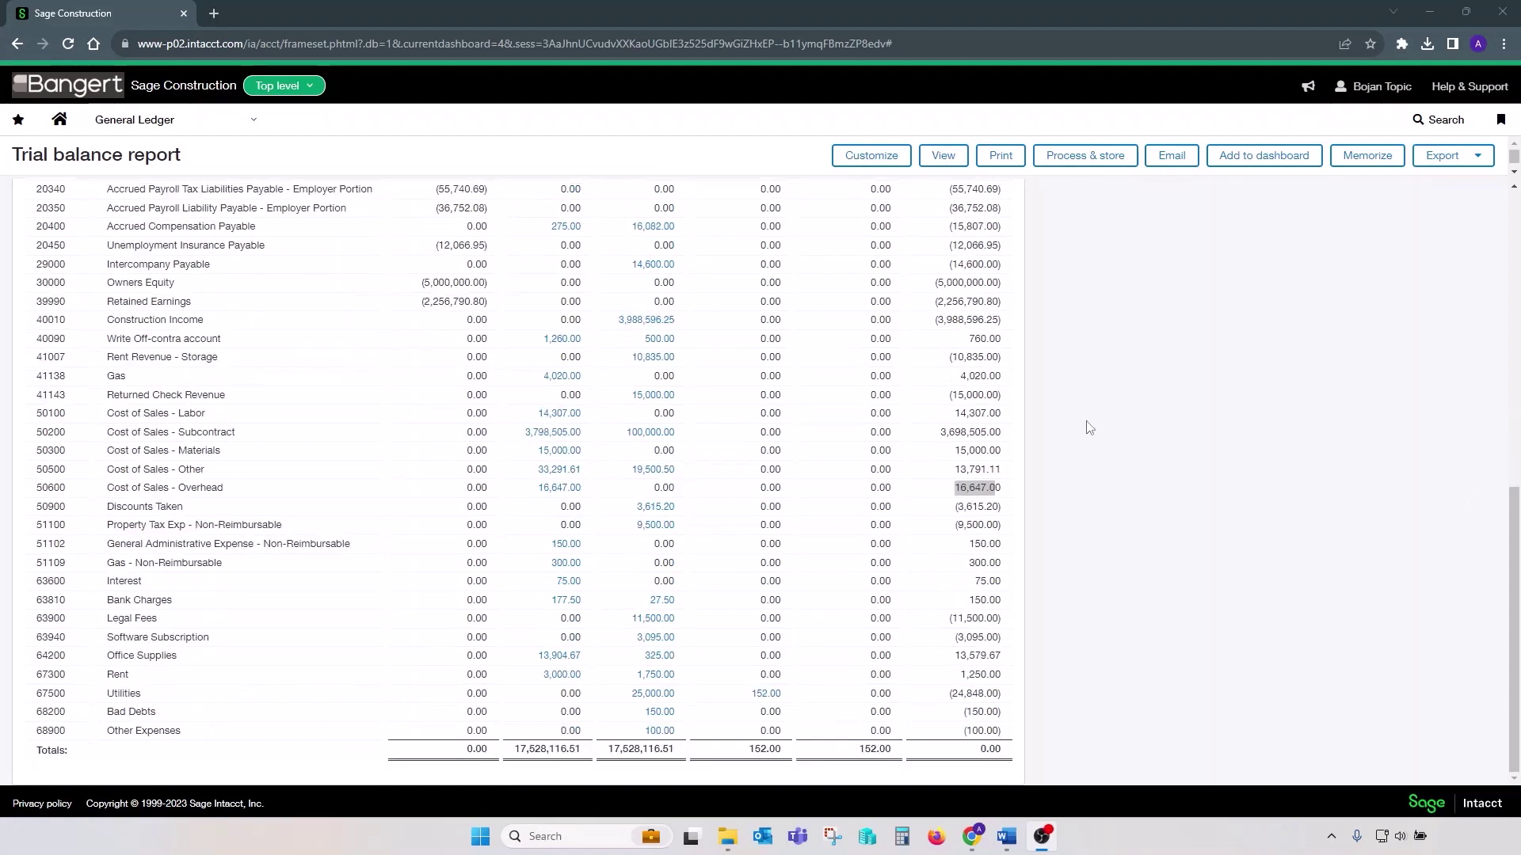
pyautogui.rightClick(139, 12)
pyautogui.click(195, 125)
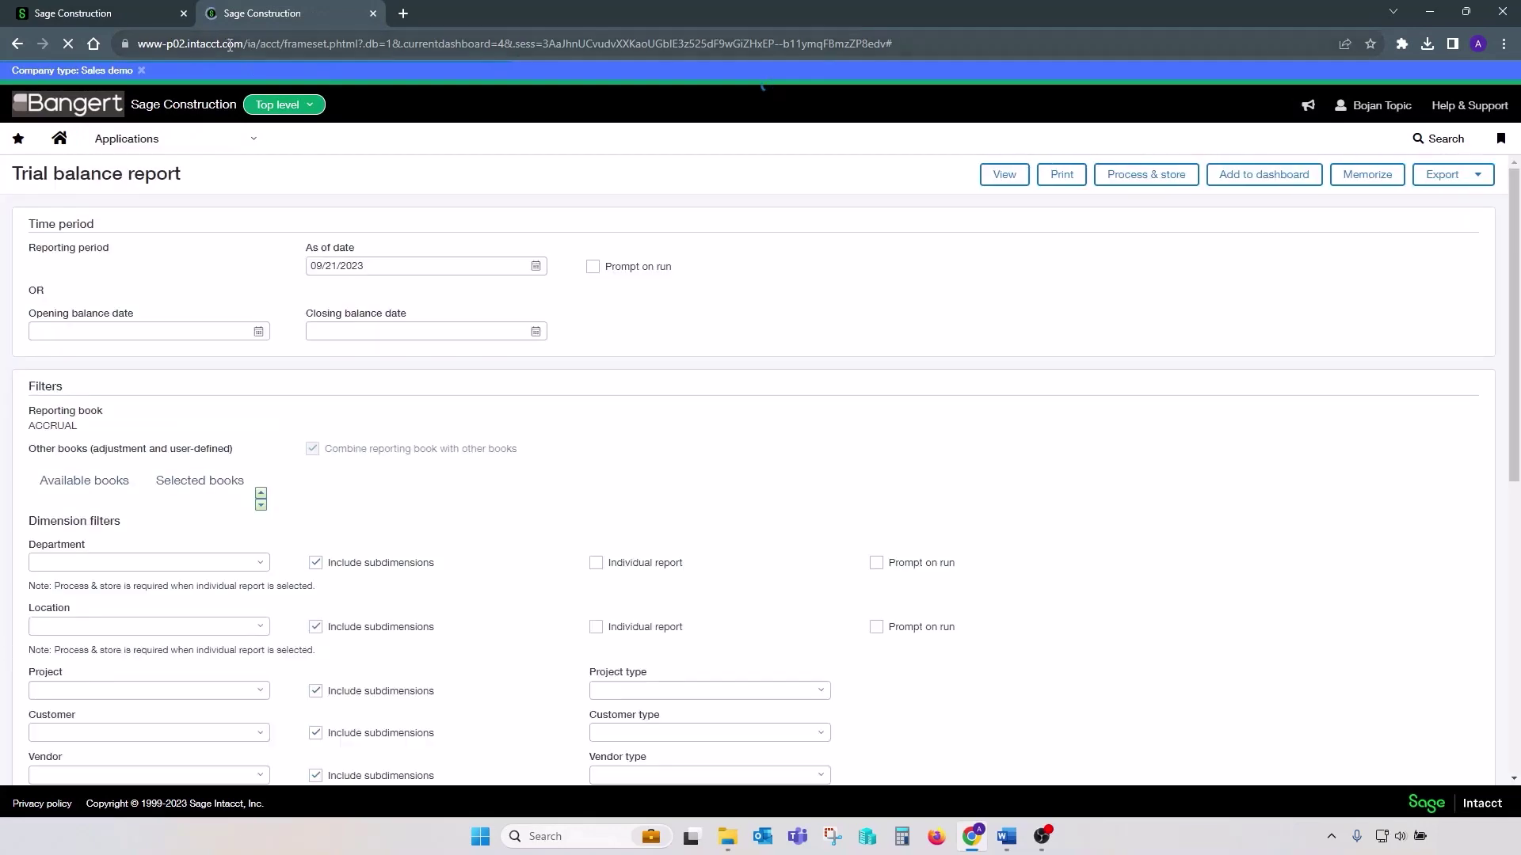
pyautogui.click(120, 145)
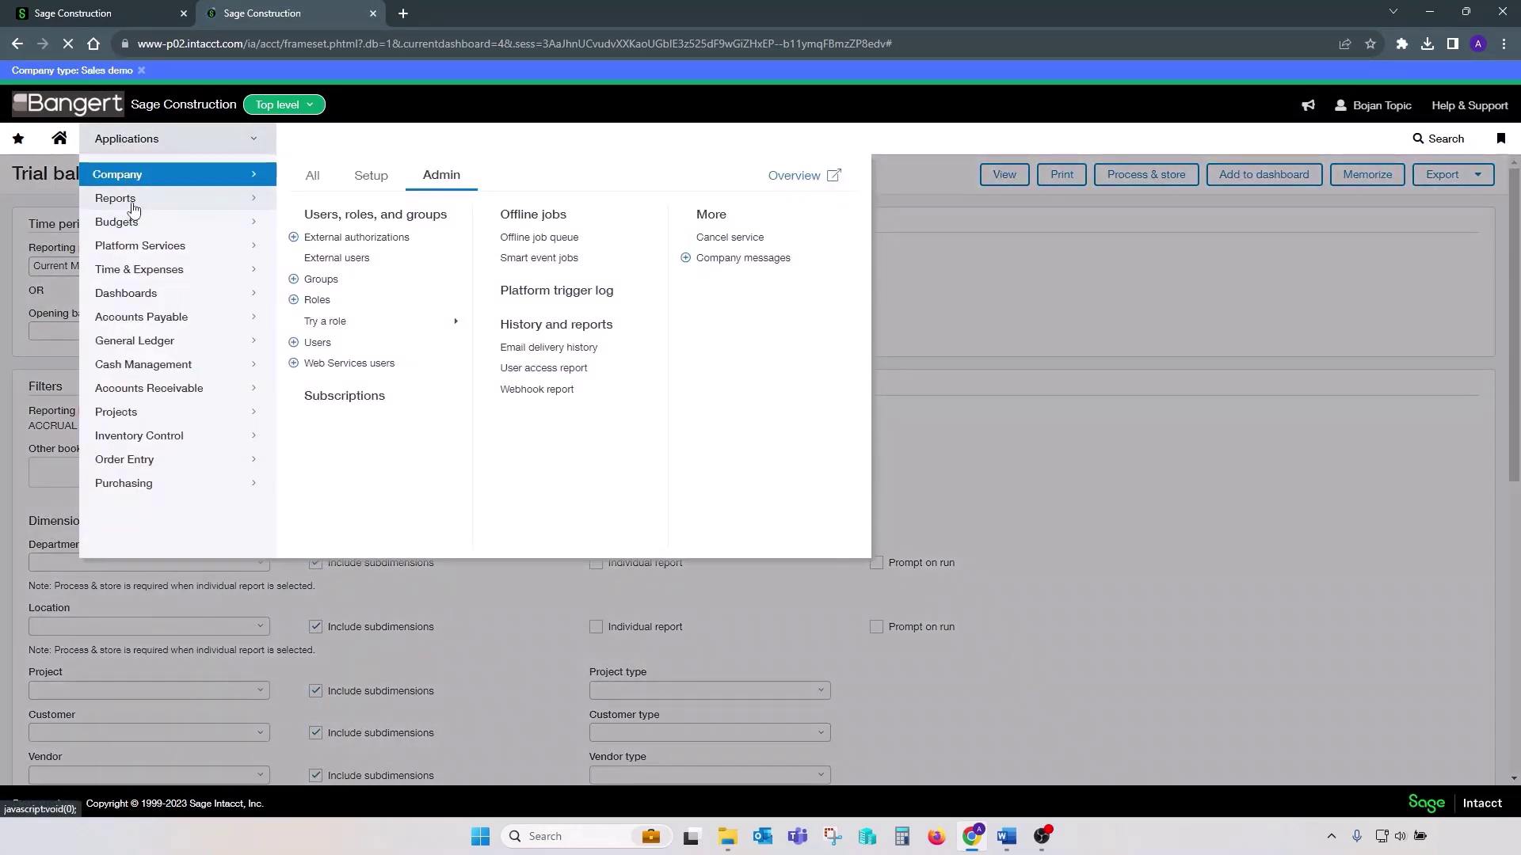
pyautogui.moveTo(144, 199)
pyautogui.click(353, 317)
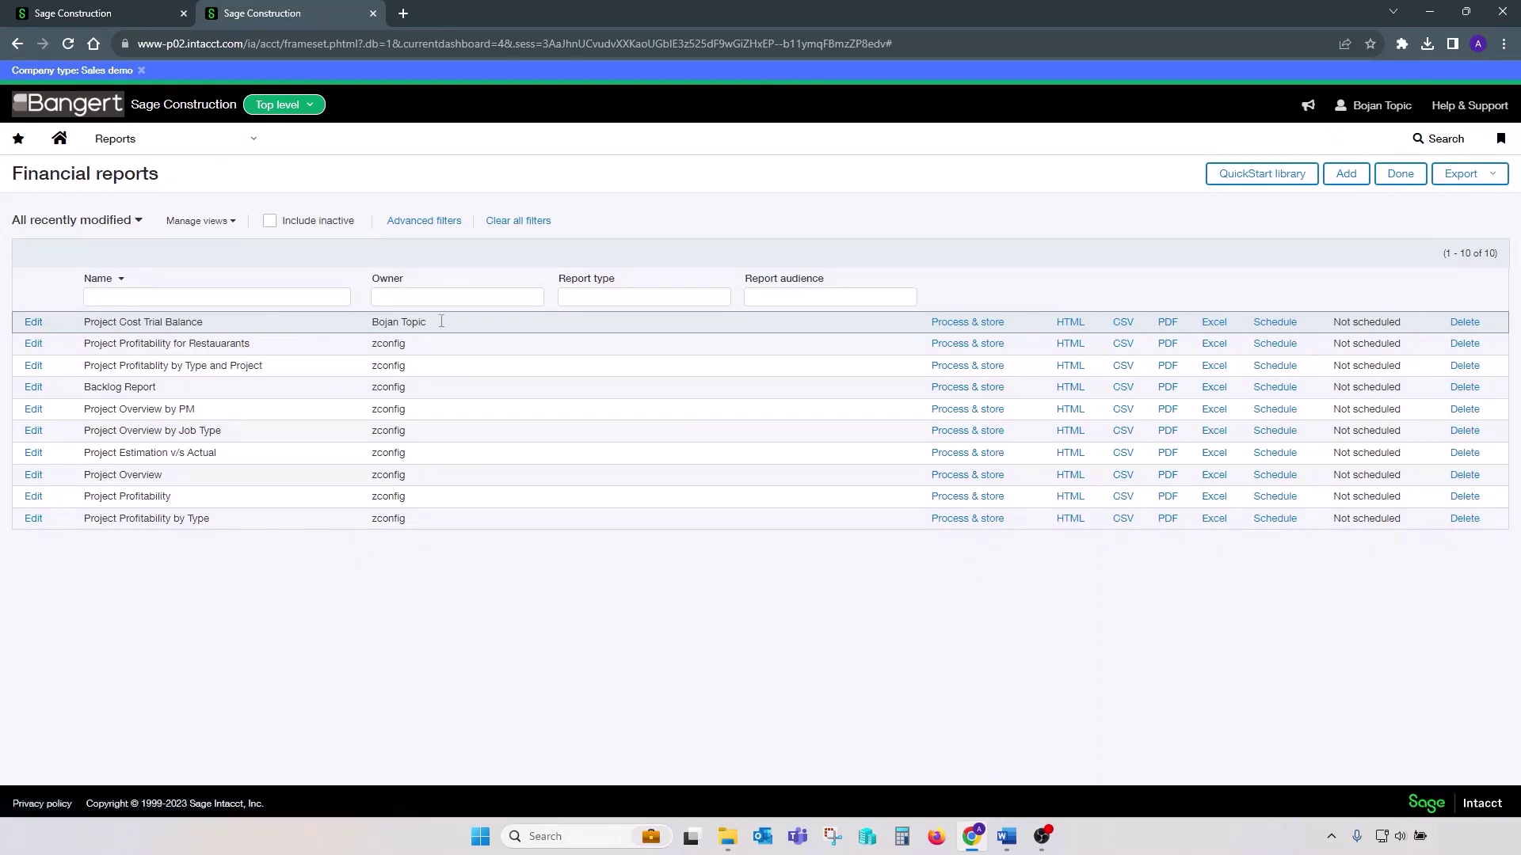
pyautogui.click(1070, 323)
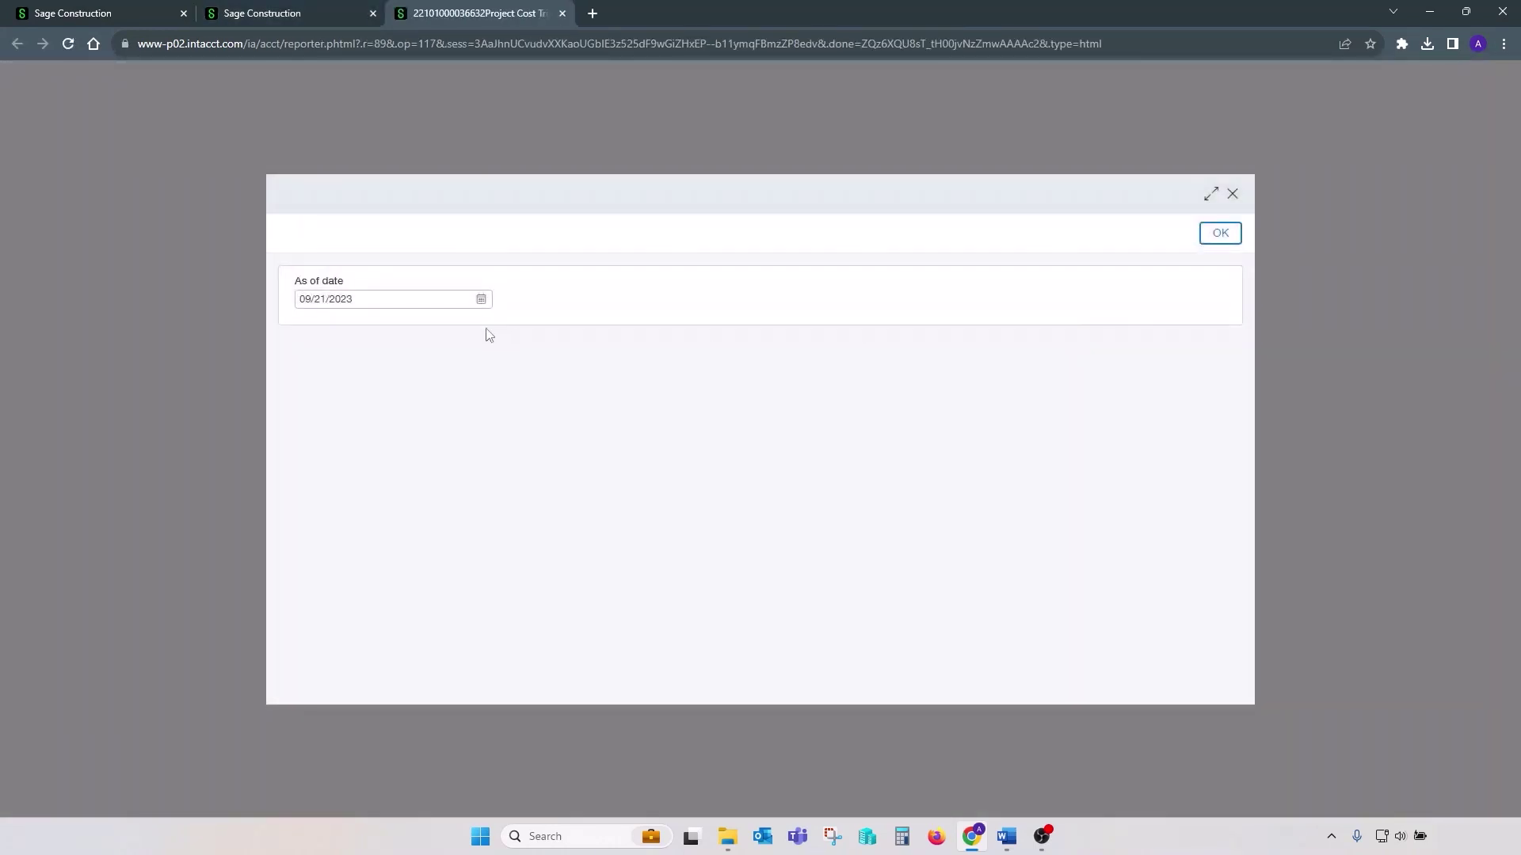
# Step: Set the Project Cost Trial Balance as-of date to 08/31/2023 and run it
pyautogui.click(374, 297)
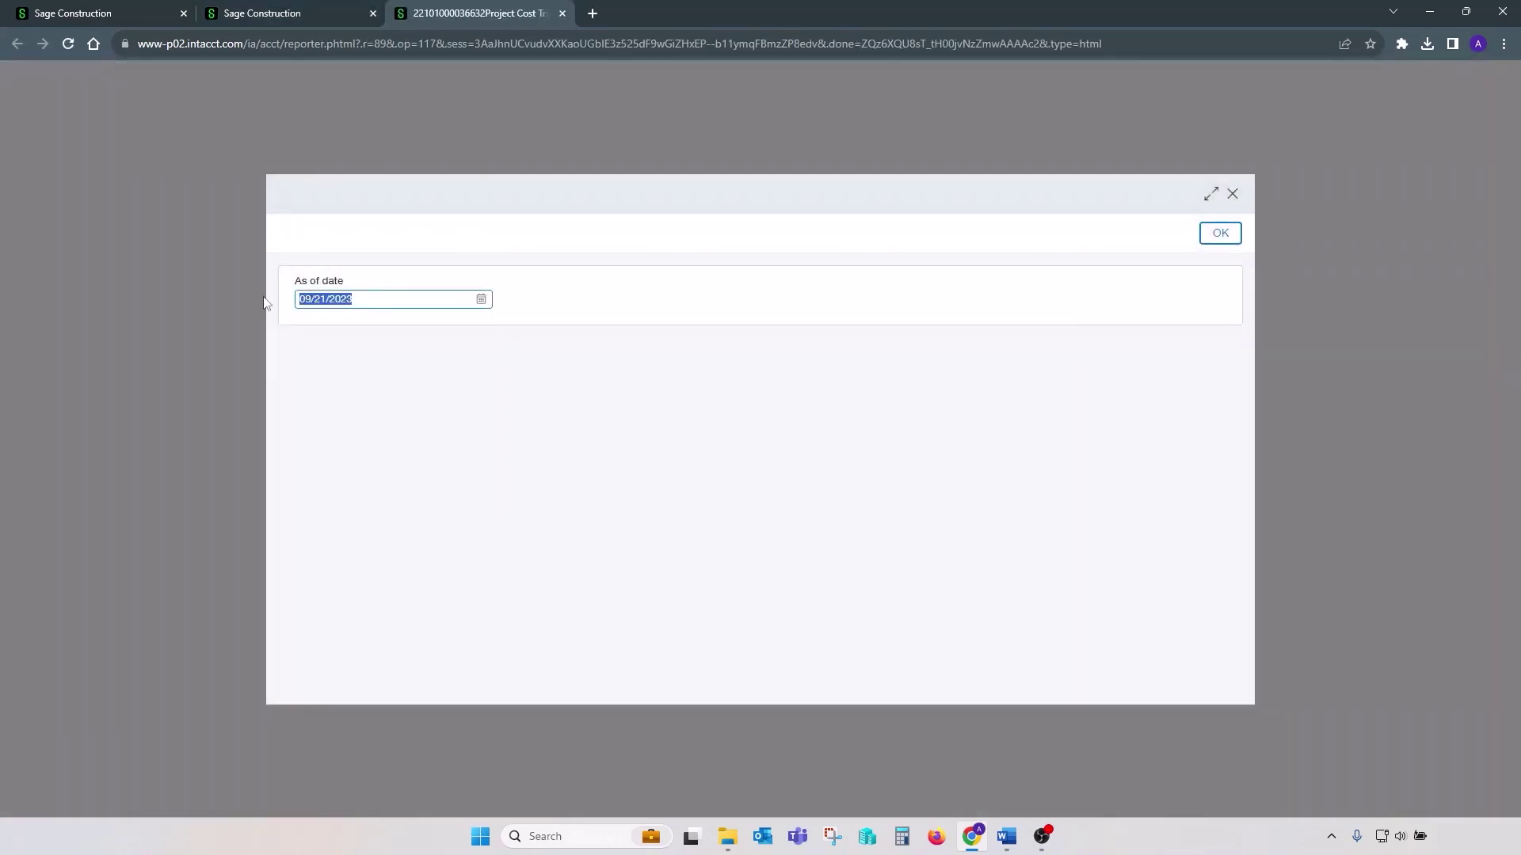
pyautogui.write('083')
pyautogui.press('Tab')
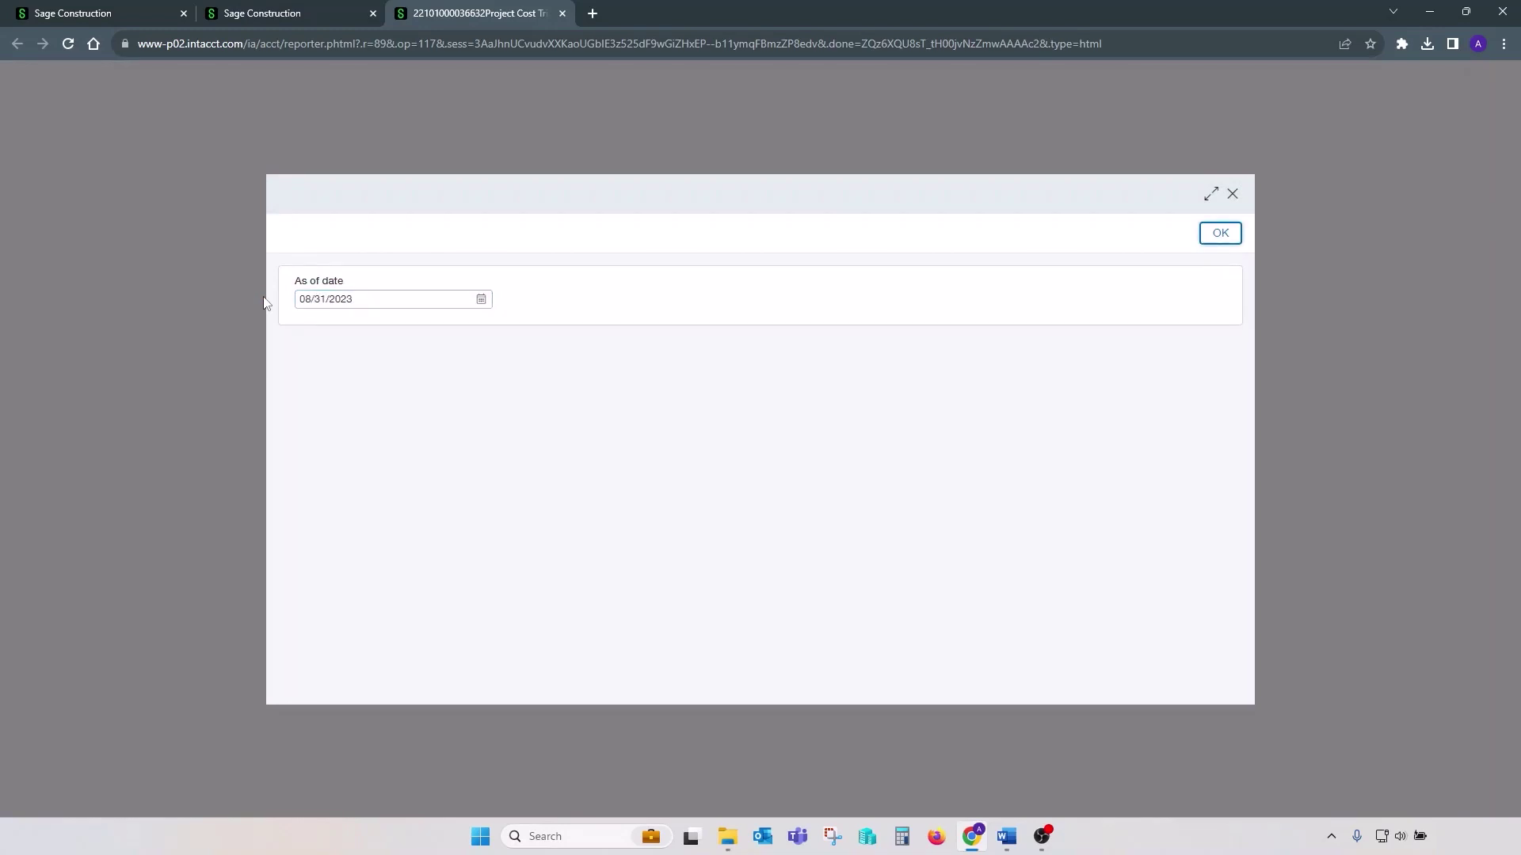
pyautogui.click(1232, 235)
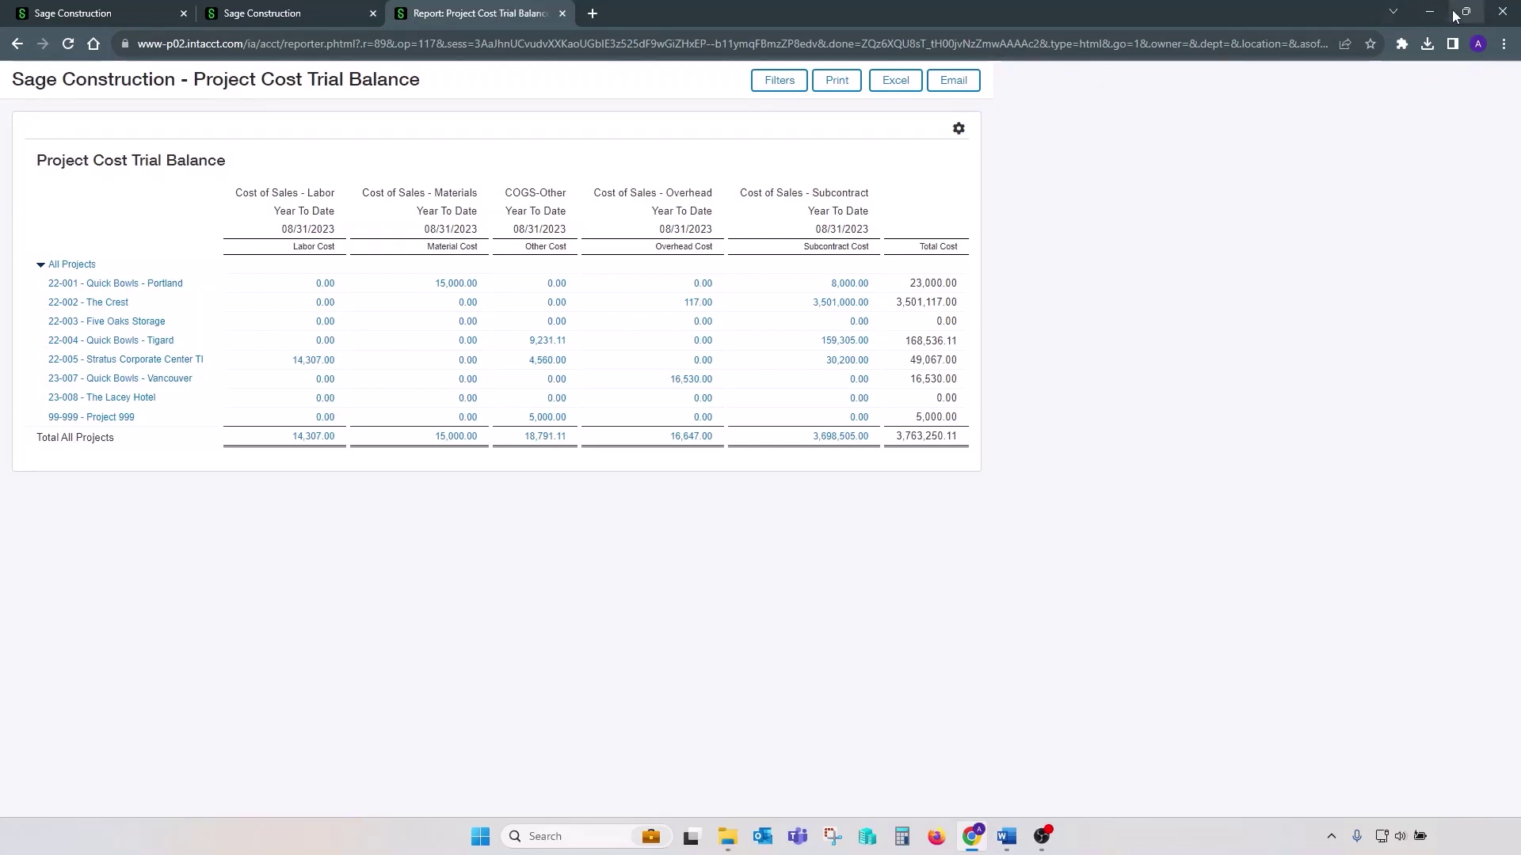
# Step: Detach the Project Cost Trial Balance into its own window, placed right of the trial balance
pyautogui.moveTo(511, 13); pyautogui.dragTo(1025, 60)
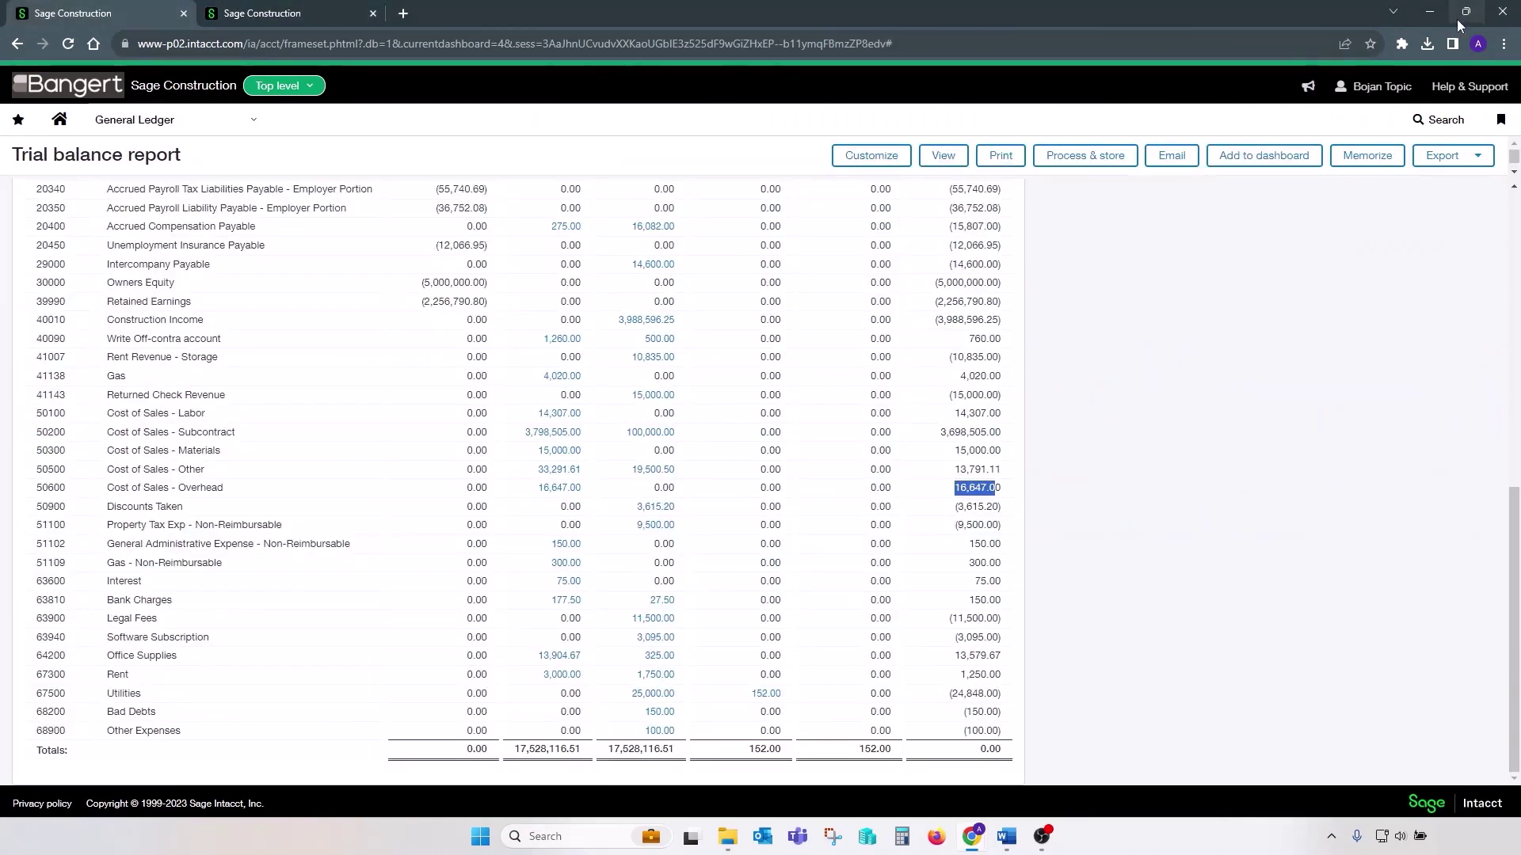
pyautogui.click(1465, 13)
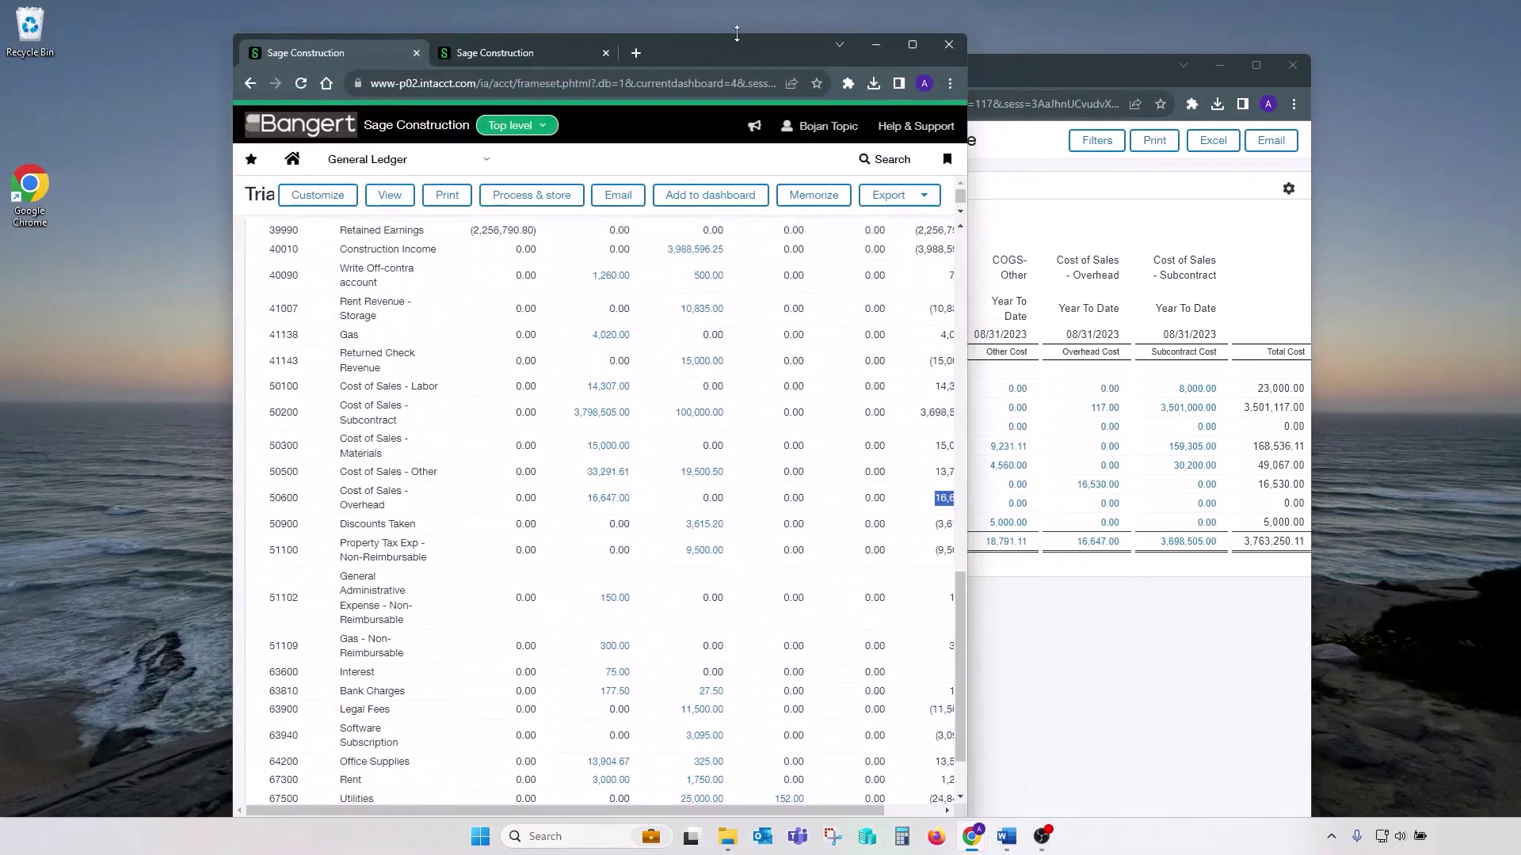
pyautogui.moveTo(736, 27); pyautogui.dragTo(508, 25)
pyautogui.moveTo(948, 71); pyautogui.dragTo(1185, 11)
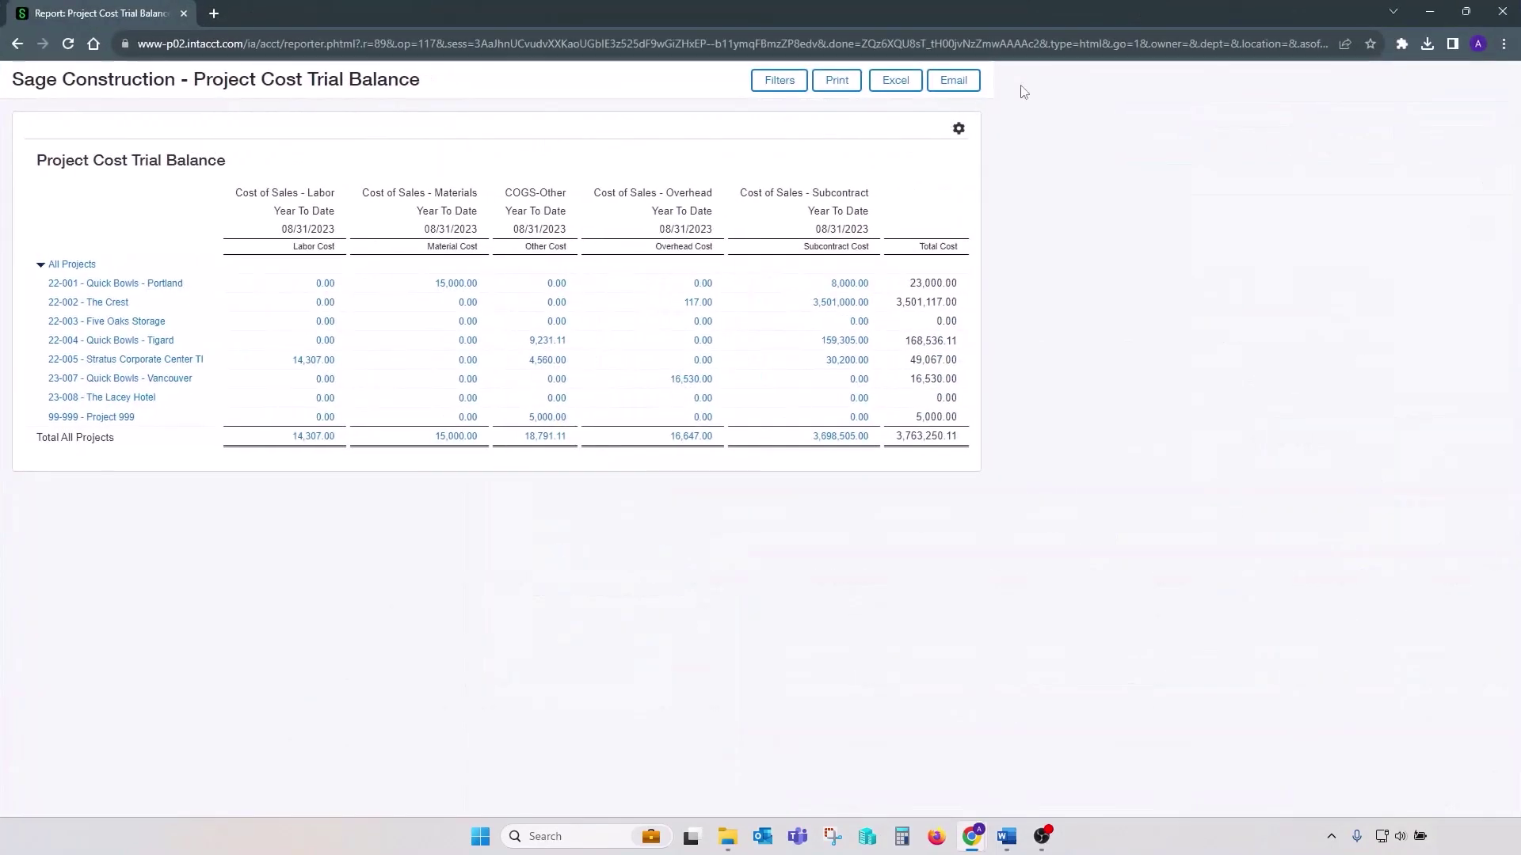
pyautogui.click(1452, 22)
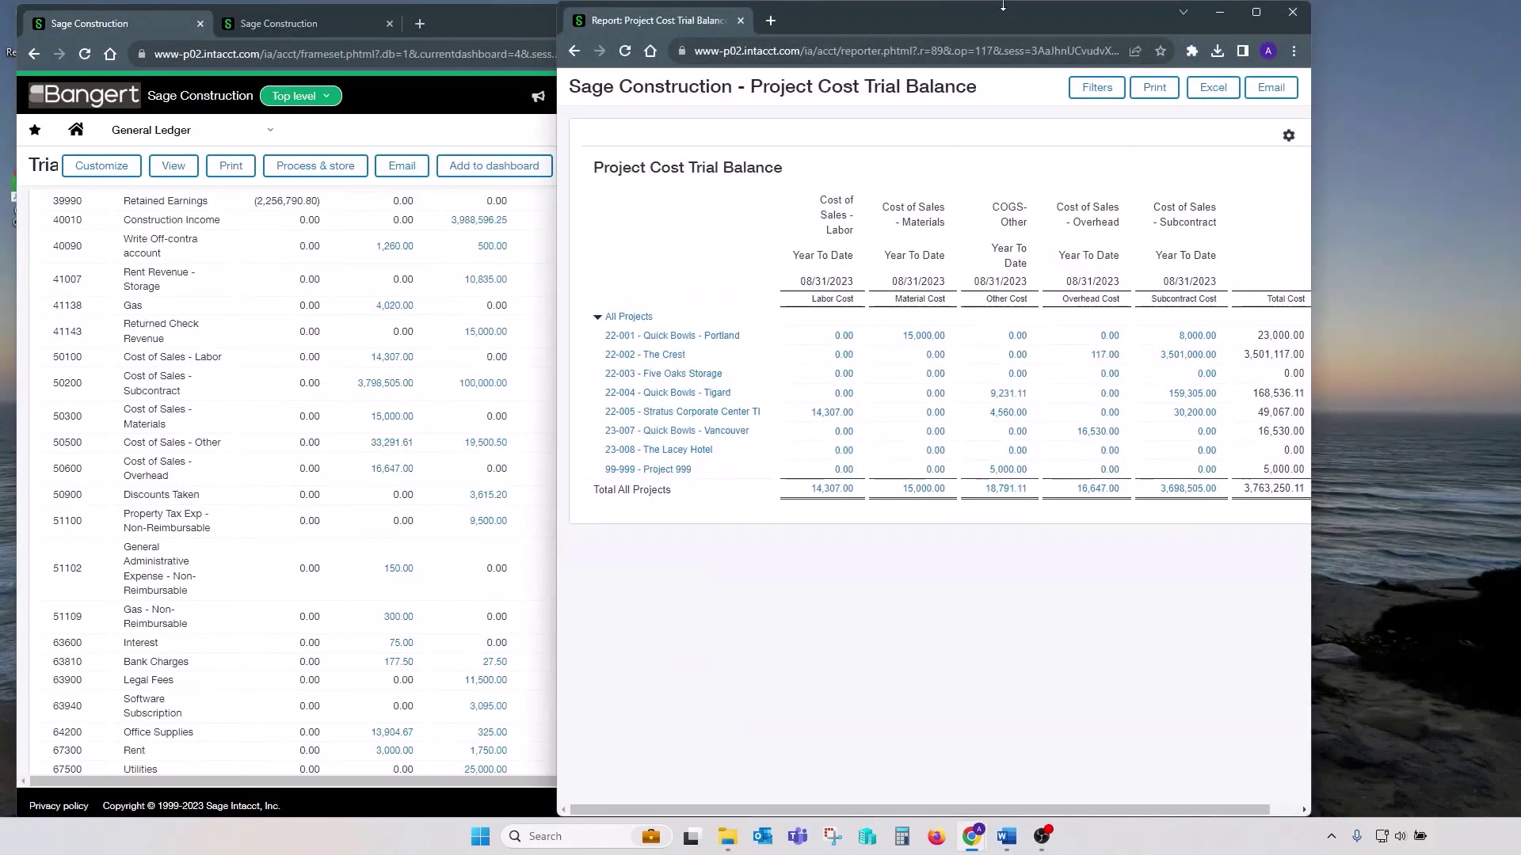
pyautogui.moveTo(1003, 6); pyautogui.dragTo(1229, 11)
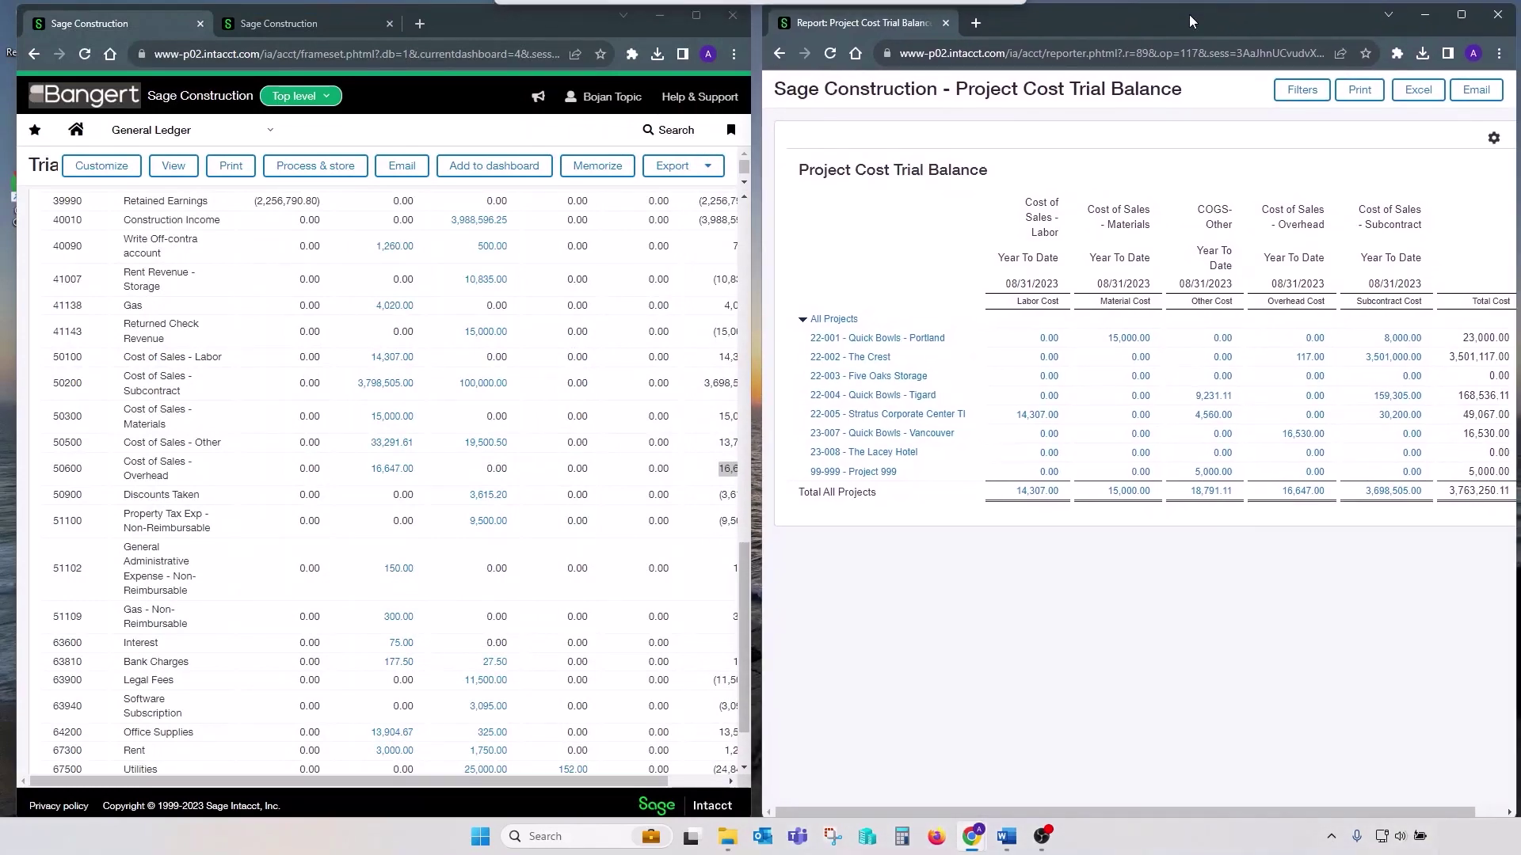
pyautogui.scroll(-1, 232, 555)
pyautogui.scroll(2, 232, 554)
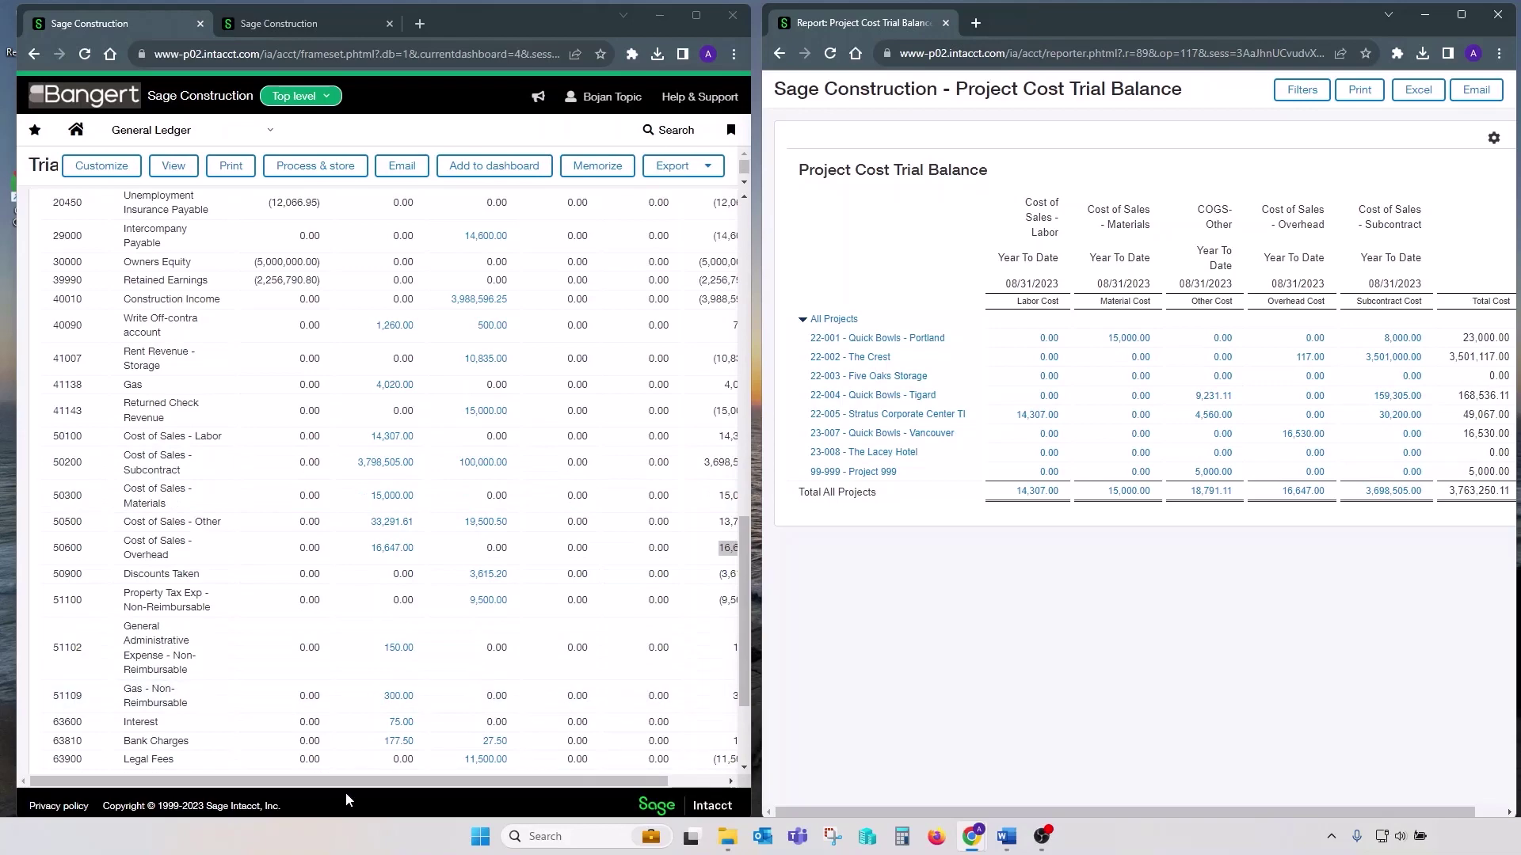
# Step: Highlight the matching Labor 14,307.00 and Subcontract 3,698,505.00 totals in both reports
pyautogui.moveTo(345, 782); pyautogui.dragTo(368, 781)
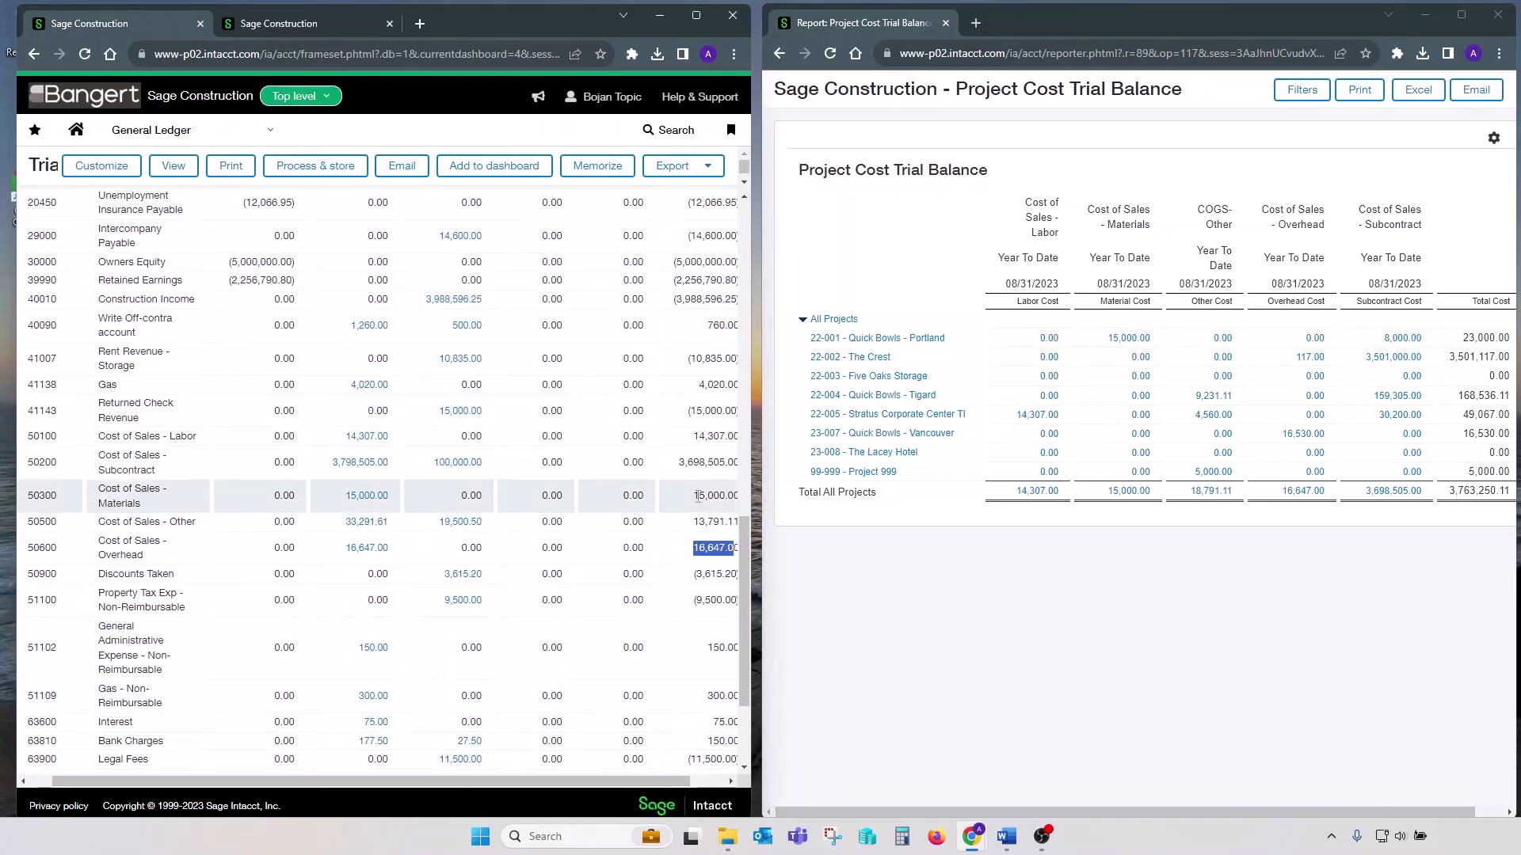
pyautogui.moveTo(695, 436)
pyautogui.mouseDown()
pyautogui.moveTo(741, 555)
pyautogui.moveTo(707, 440)
pyautogui.mouseUp()
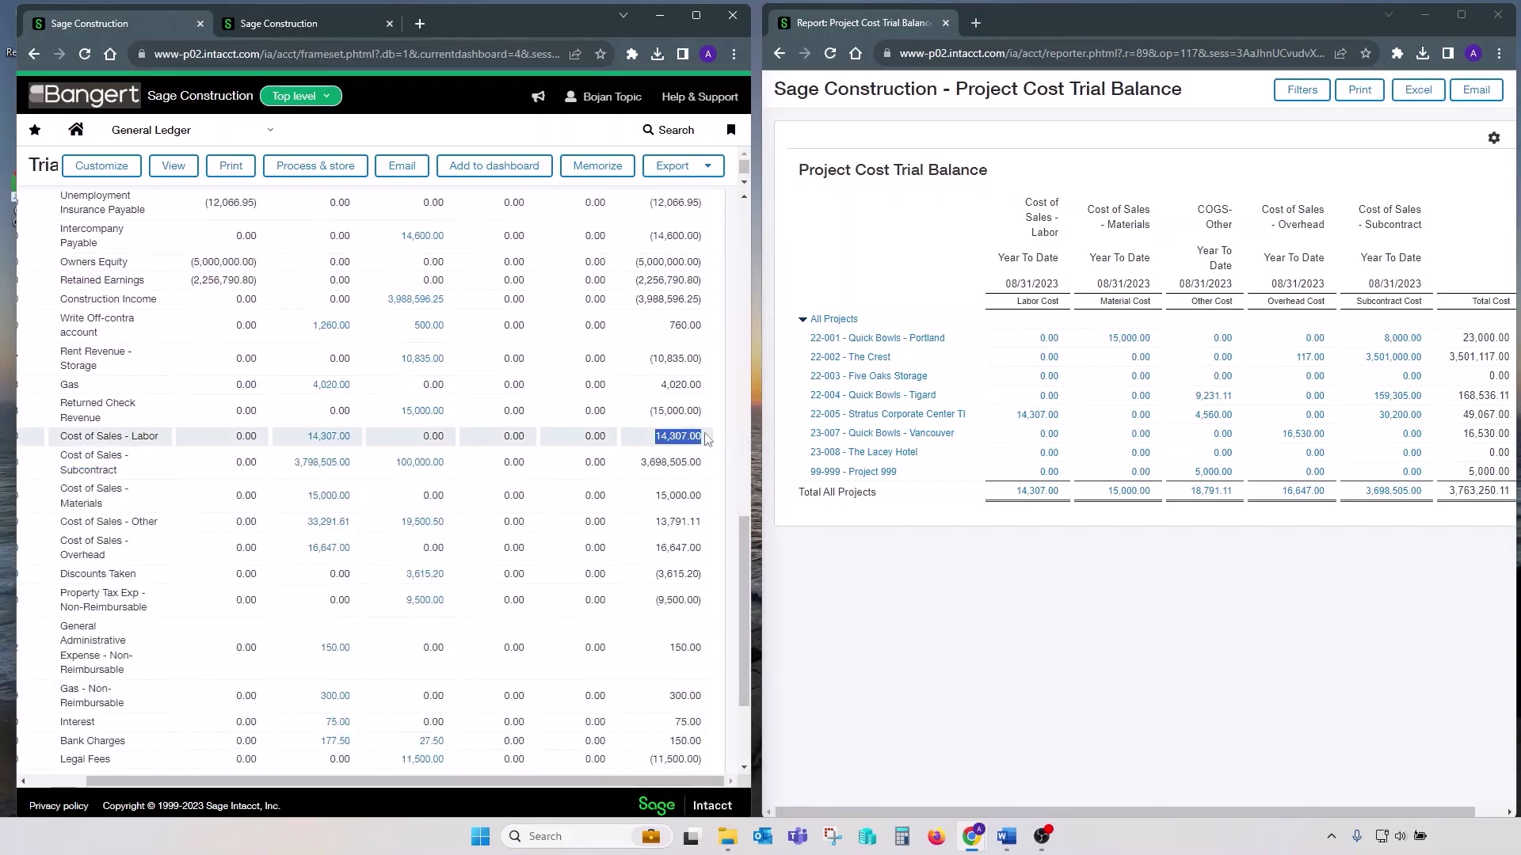
pyautogui.moveTo(1014, 492); pyautogui.dragTo(1060, 495)
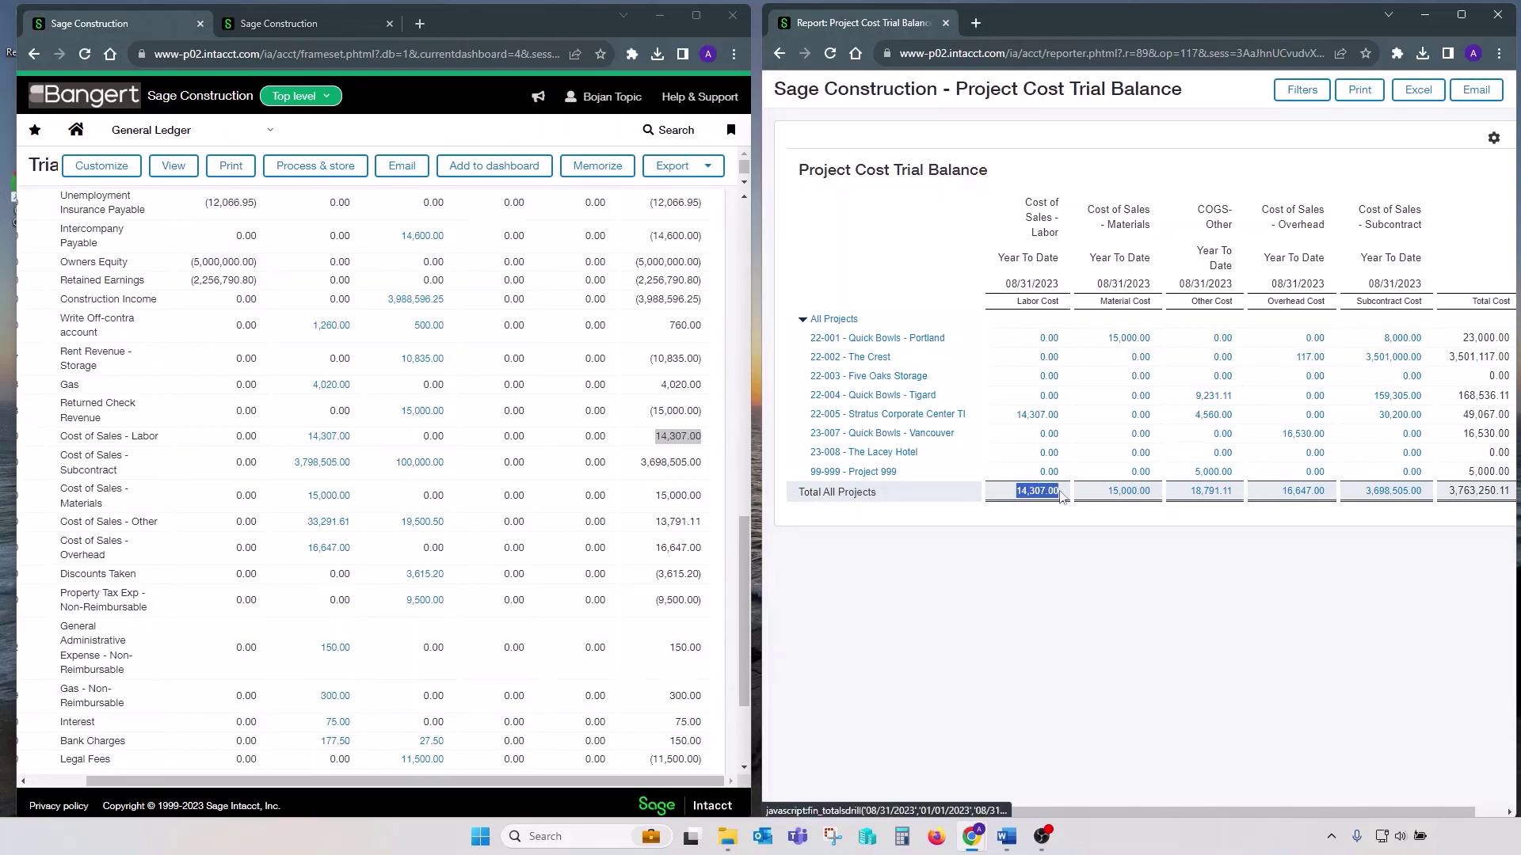
pyautogui.click(638, 469)
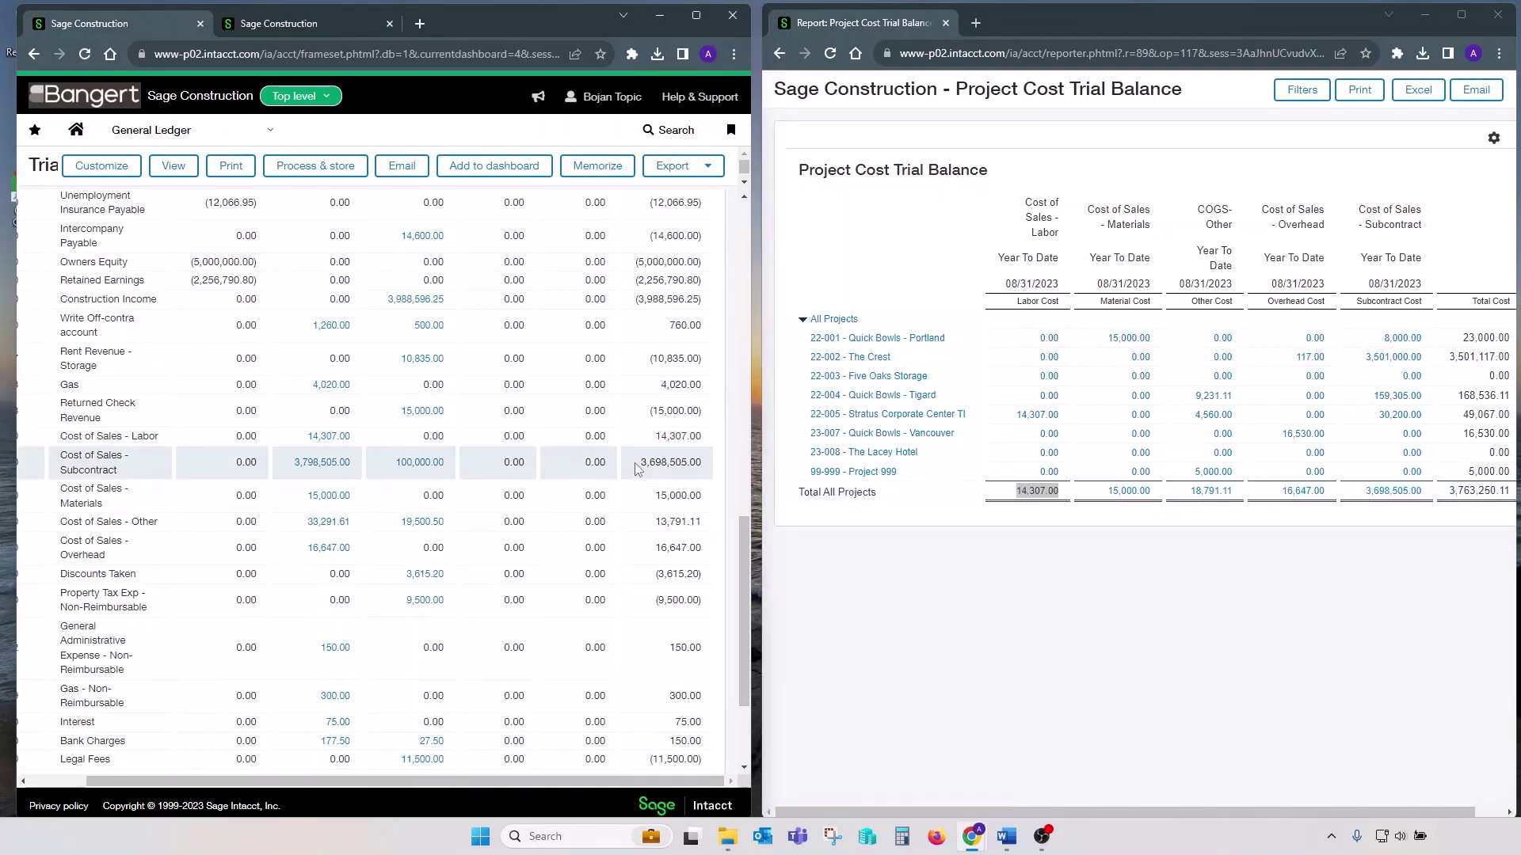
pyautogui.moveTo(638, 468); pyautogui.dragTo(704, 464)
pyautogui.moveTo(1364, 492); pyautogui.dragTo(1430, 493)
pyautogui.moveTo(654, 495); pyautogui.dragTo(705, 497)
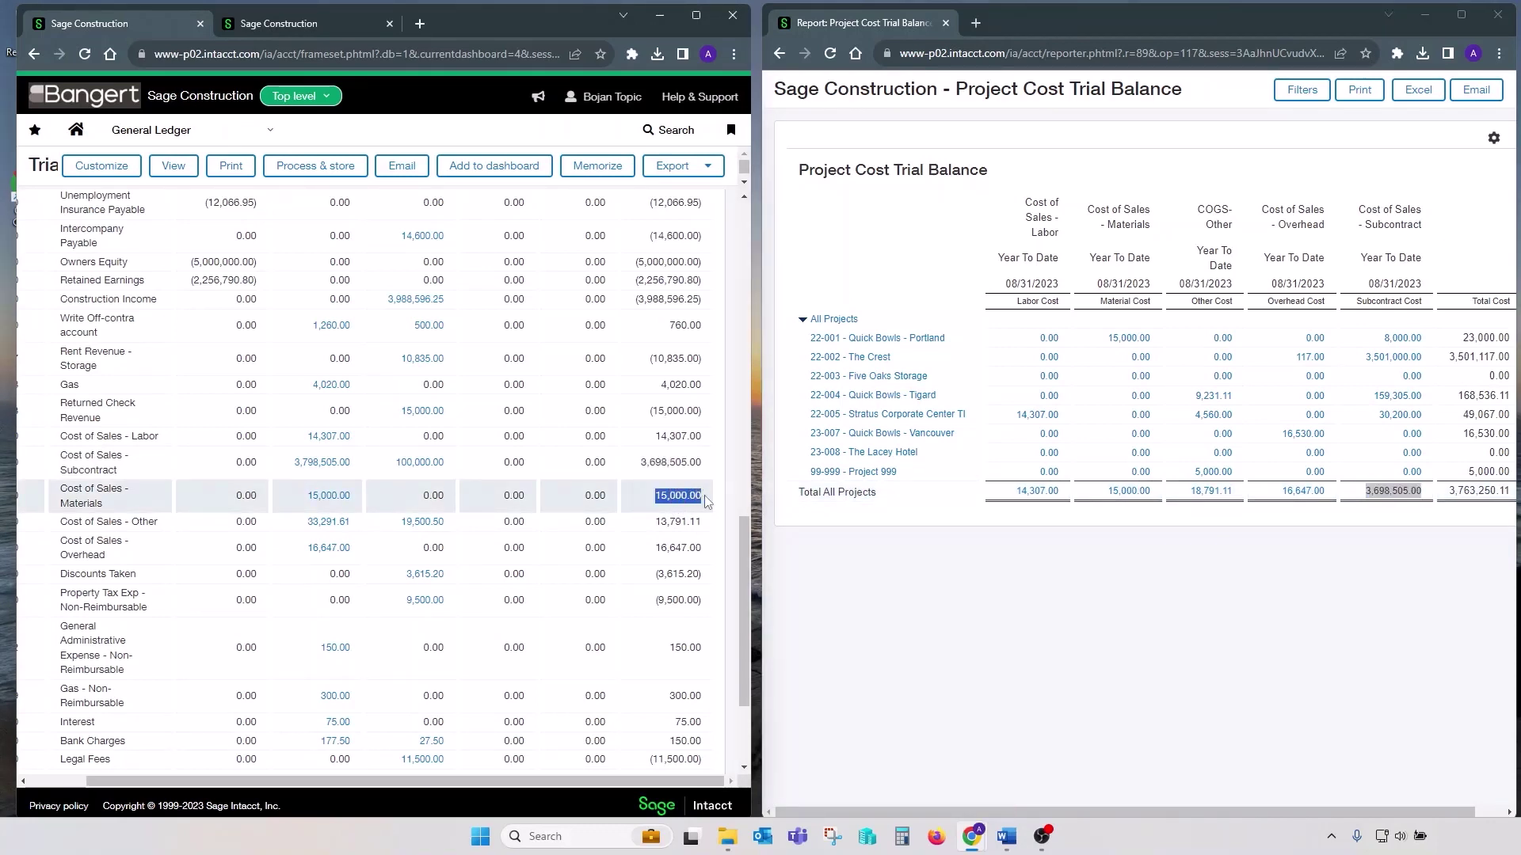
# Step: Check the ledger's Cost of Sales - Other 13,791.11 and Overhead 16,647.00 against the project report
pyautogui.click(1110, 495)
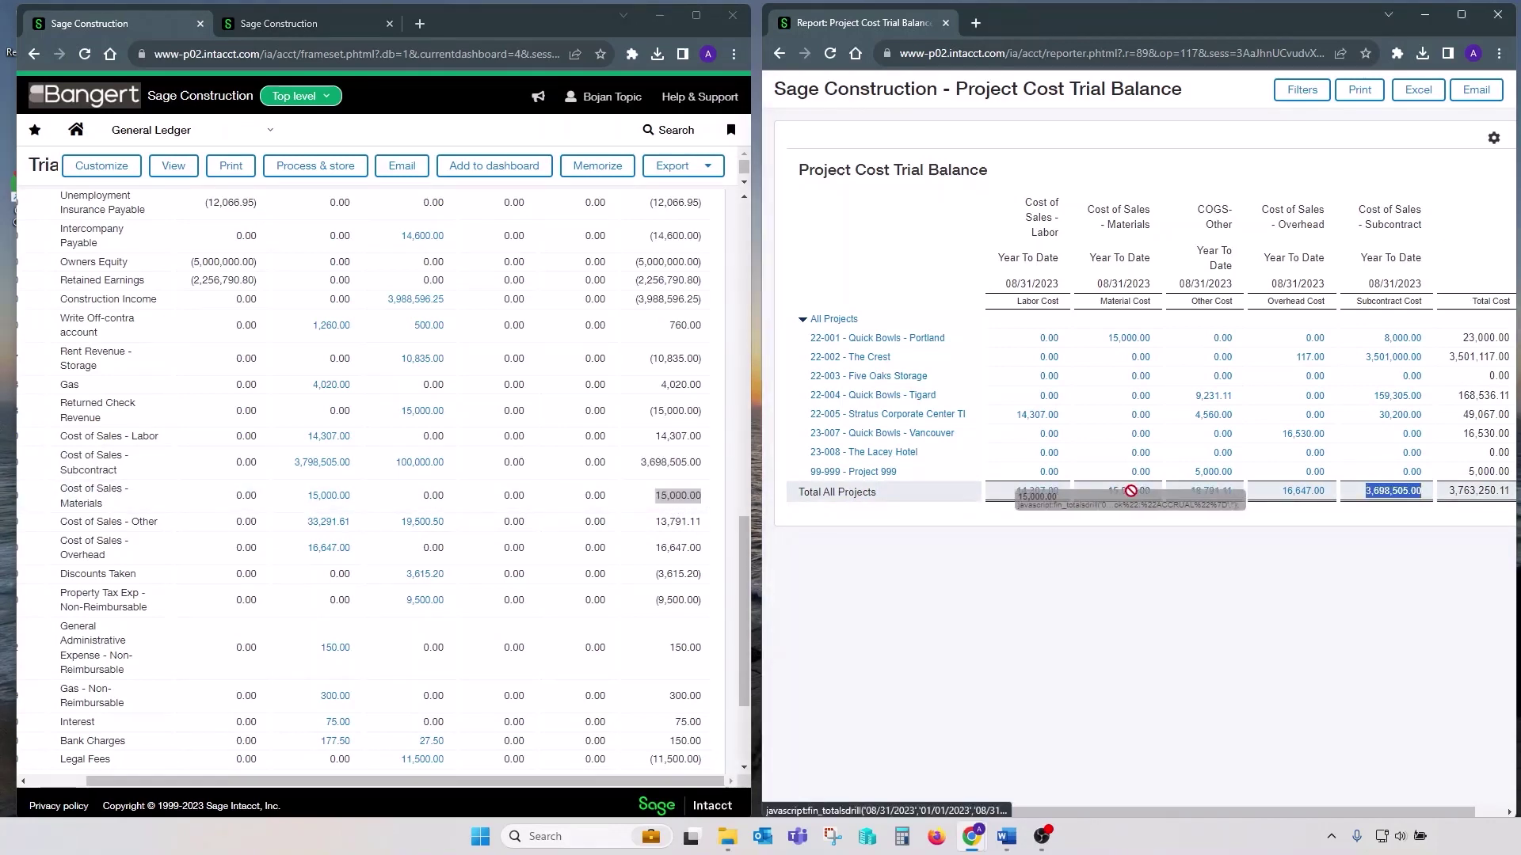
pyautogui.click(656, 526)
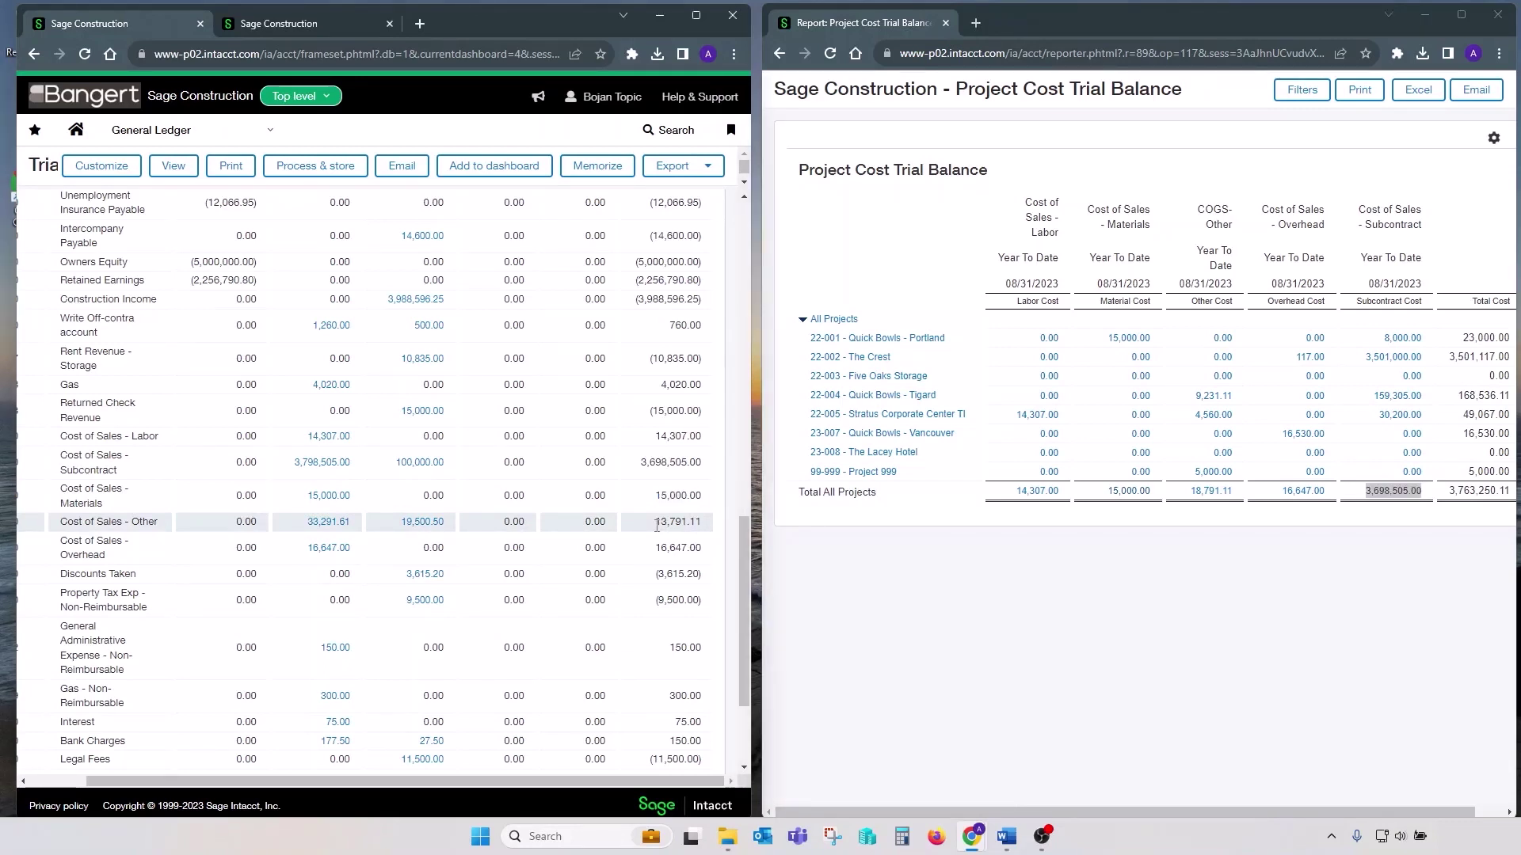
pyautogui.moveTo(659, 525); pyautogui.dragTo(705, 524)
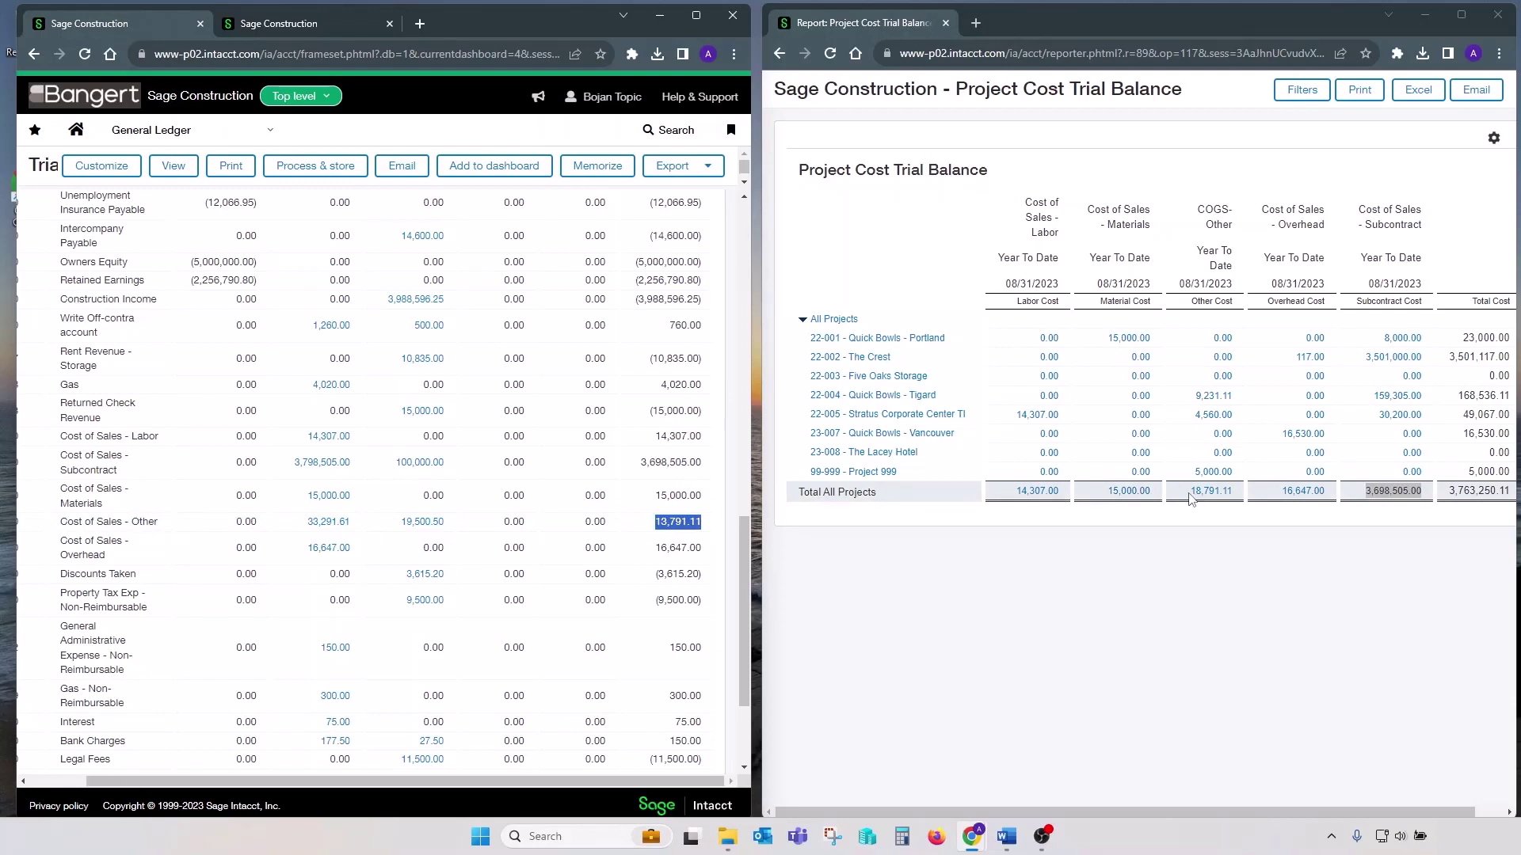
pyautogui.click(636, 560)
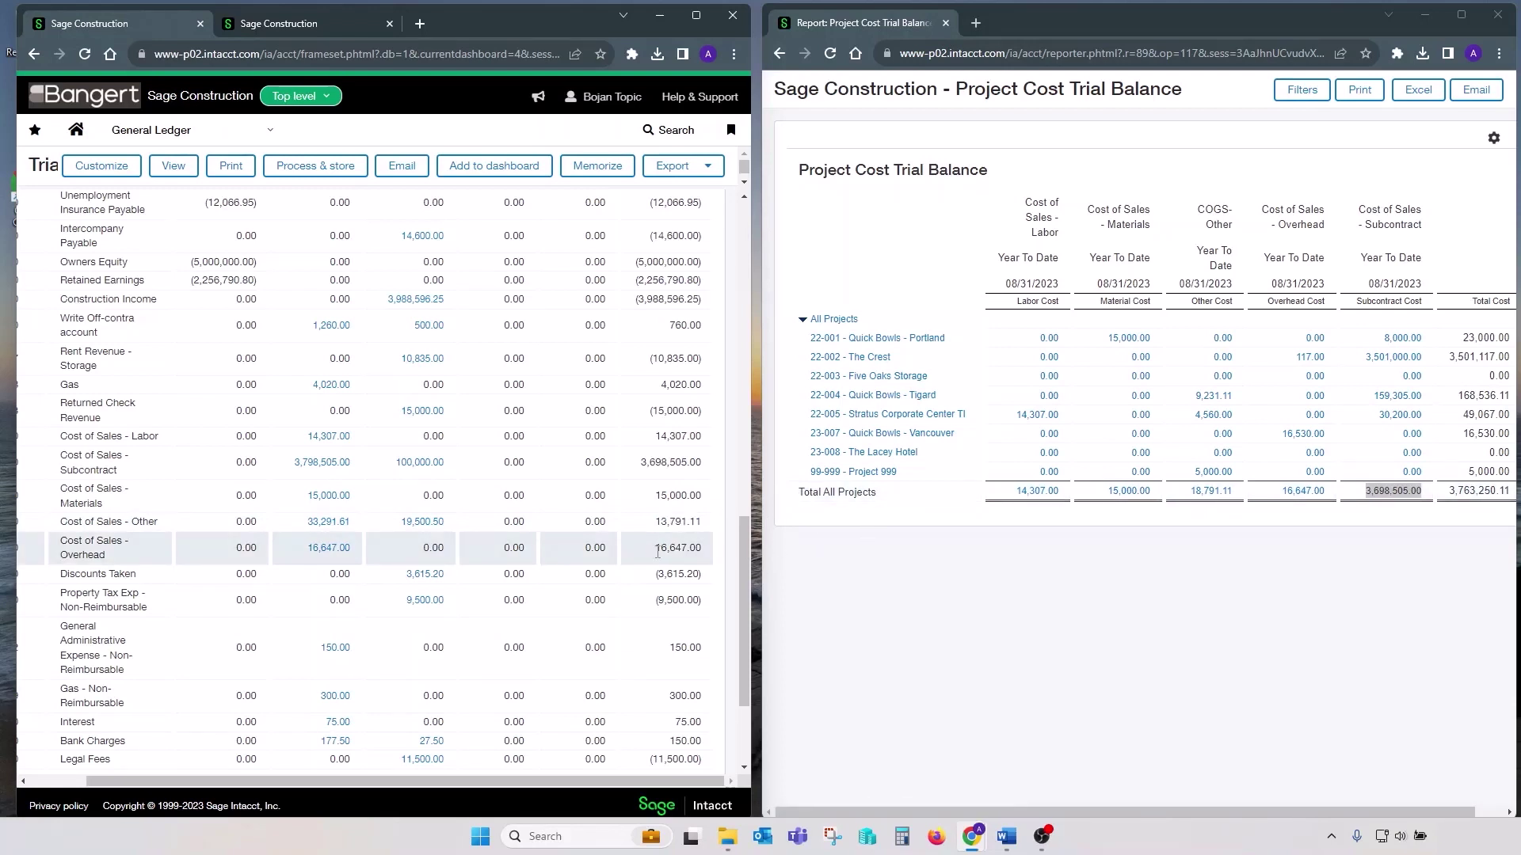
pyautogui.moveTo(654, 549); pyautogui.dragTo(712, 552)
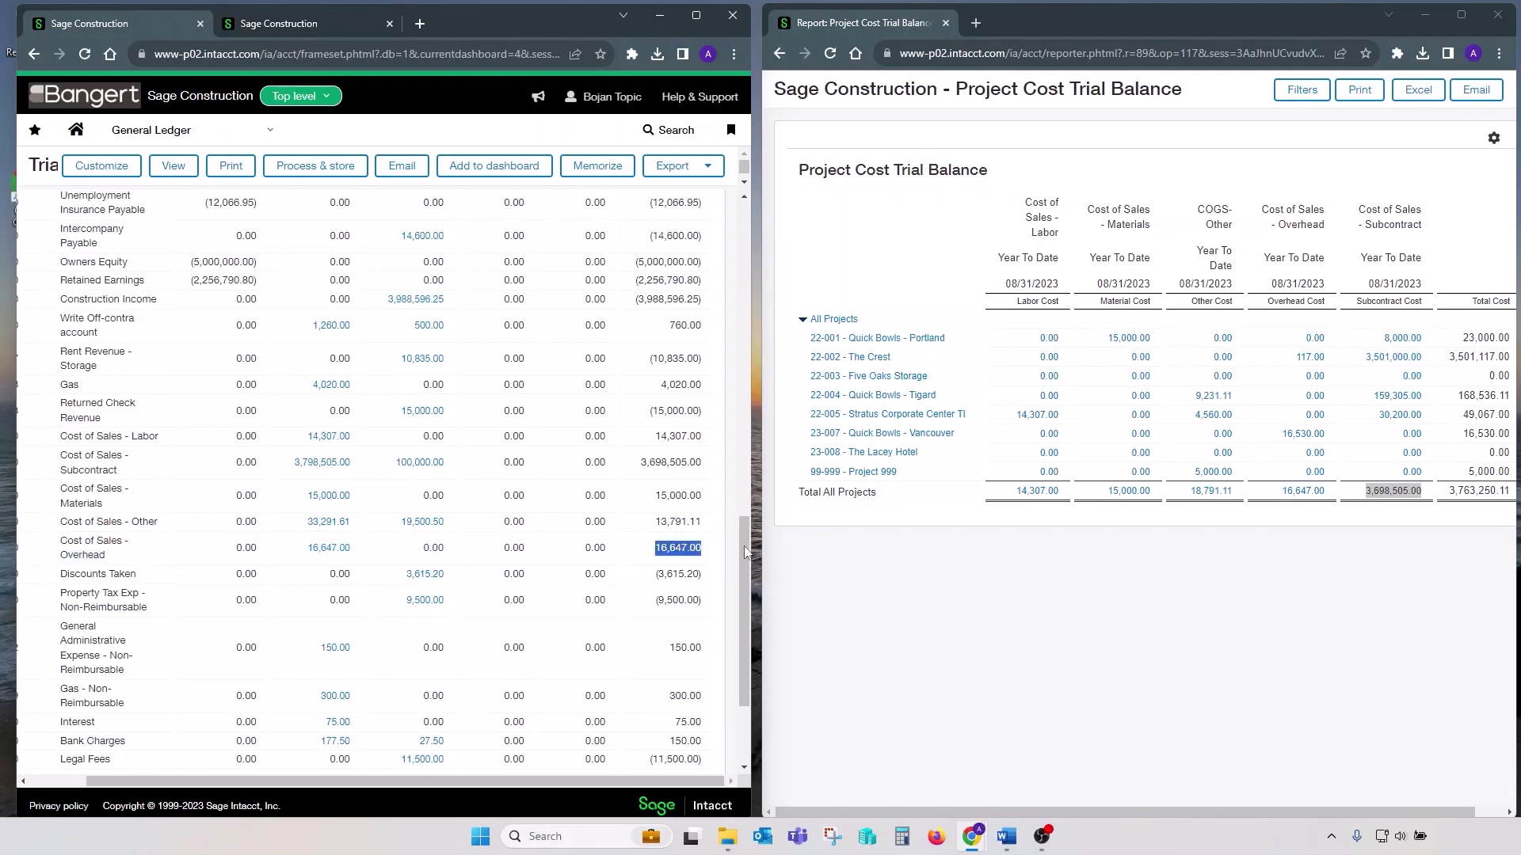
pyautogui.click(1283, 496)
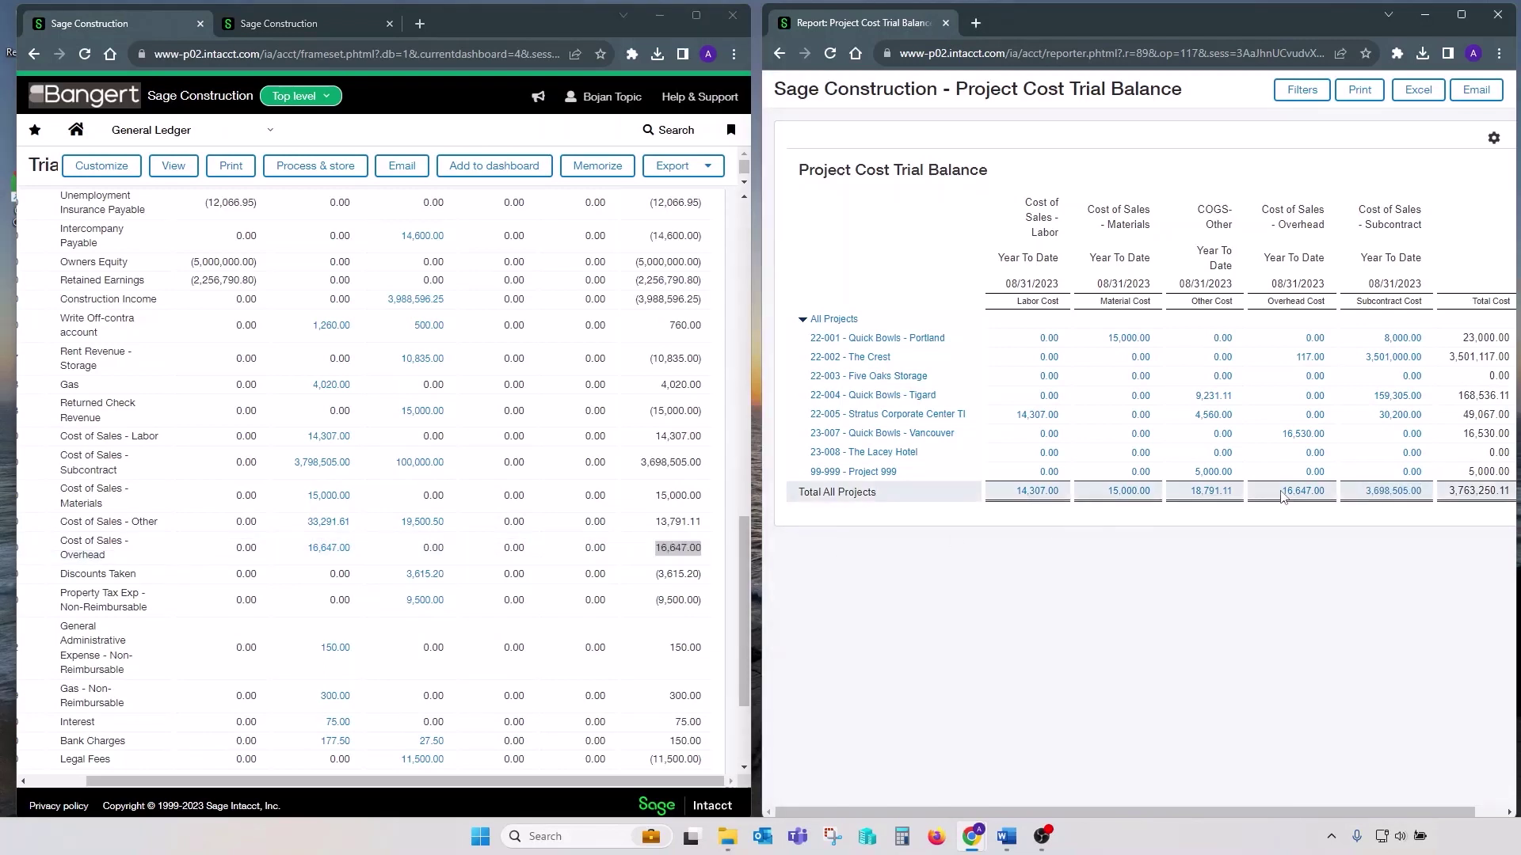
# Step: Drill into the 18,791.11 COGS-Other total and widen the account 50500 ledger detail
pyautogui.click(1210, 493)
pyautogui.moveTo(1094, 12); pyautogui.dragTo(574, 21)
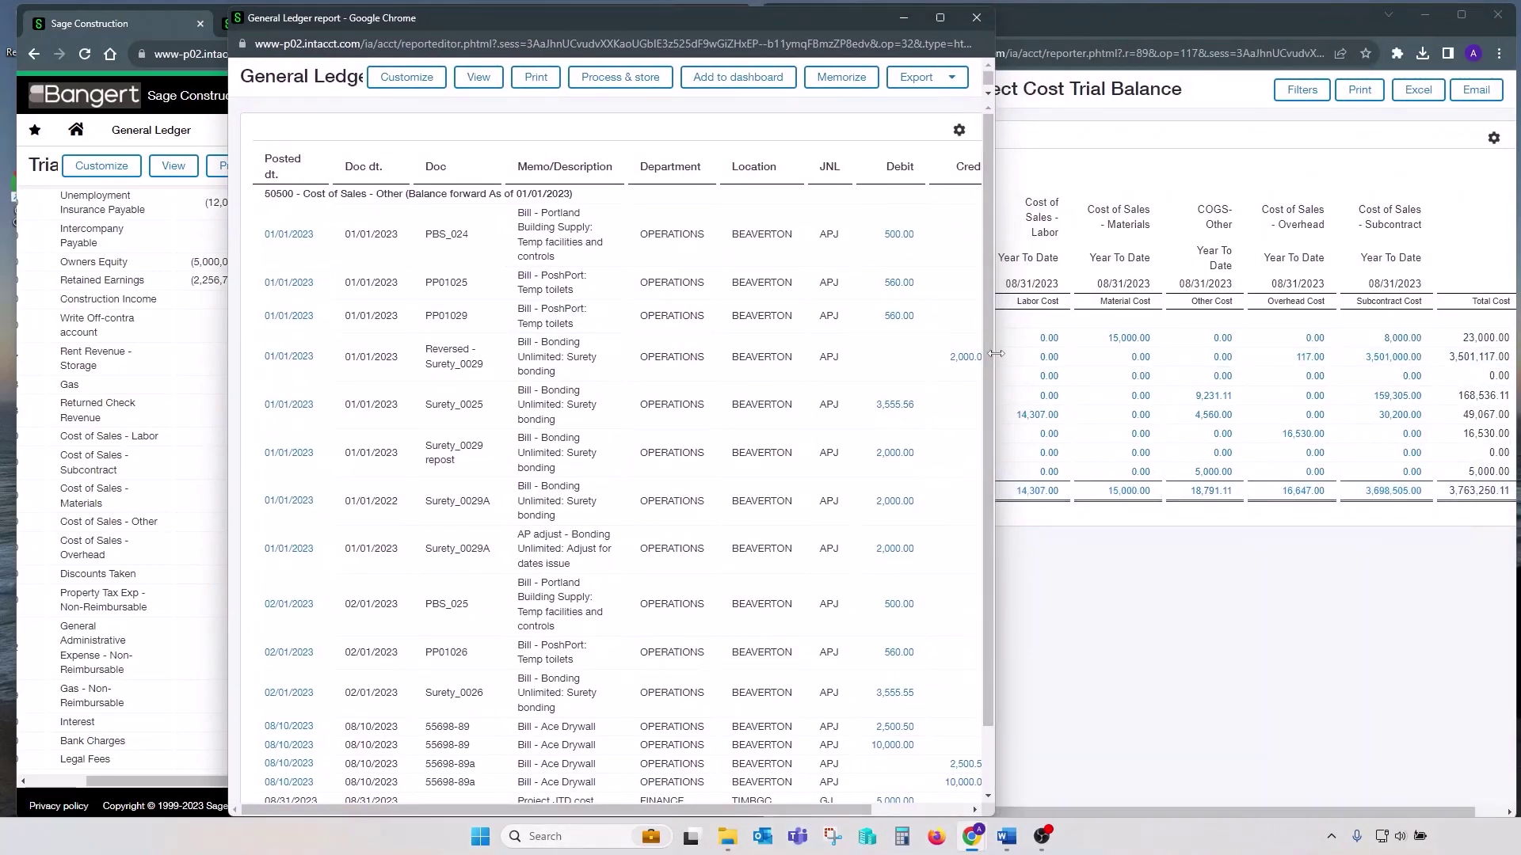
pyautogui.moveTo(996, 353); pyautogui.dragTo(1348, 349)
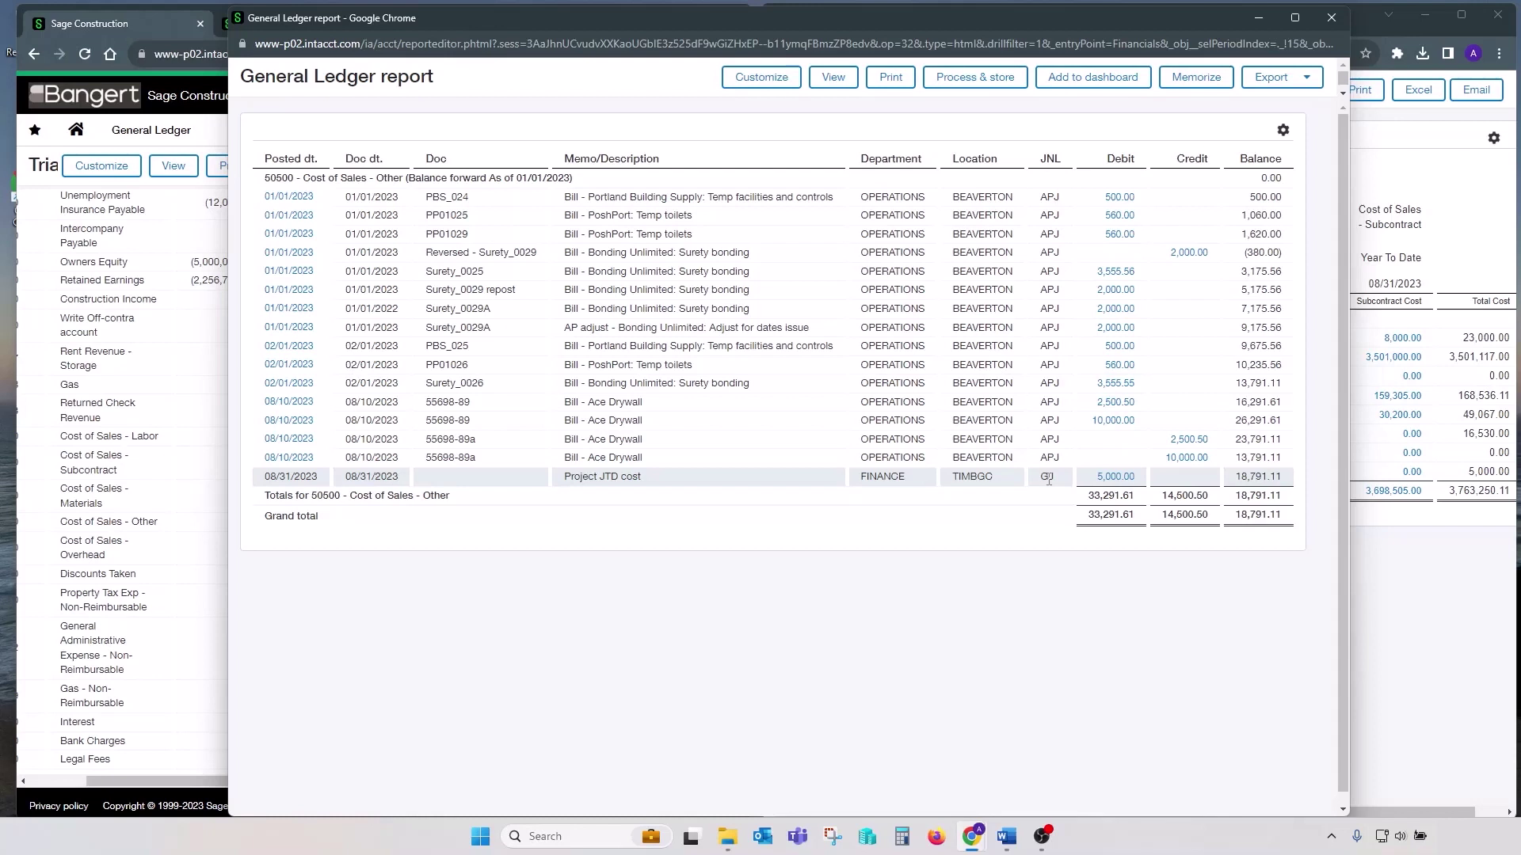
# Step: Review the 5,000.00 Project JTD cost journal entry for Project 999, then close both detail windows
pyautogui.click(1116, 477)
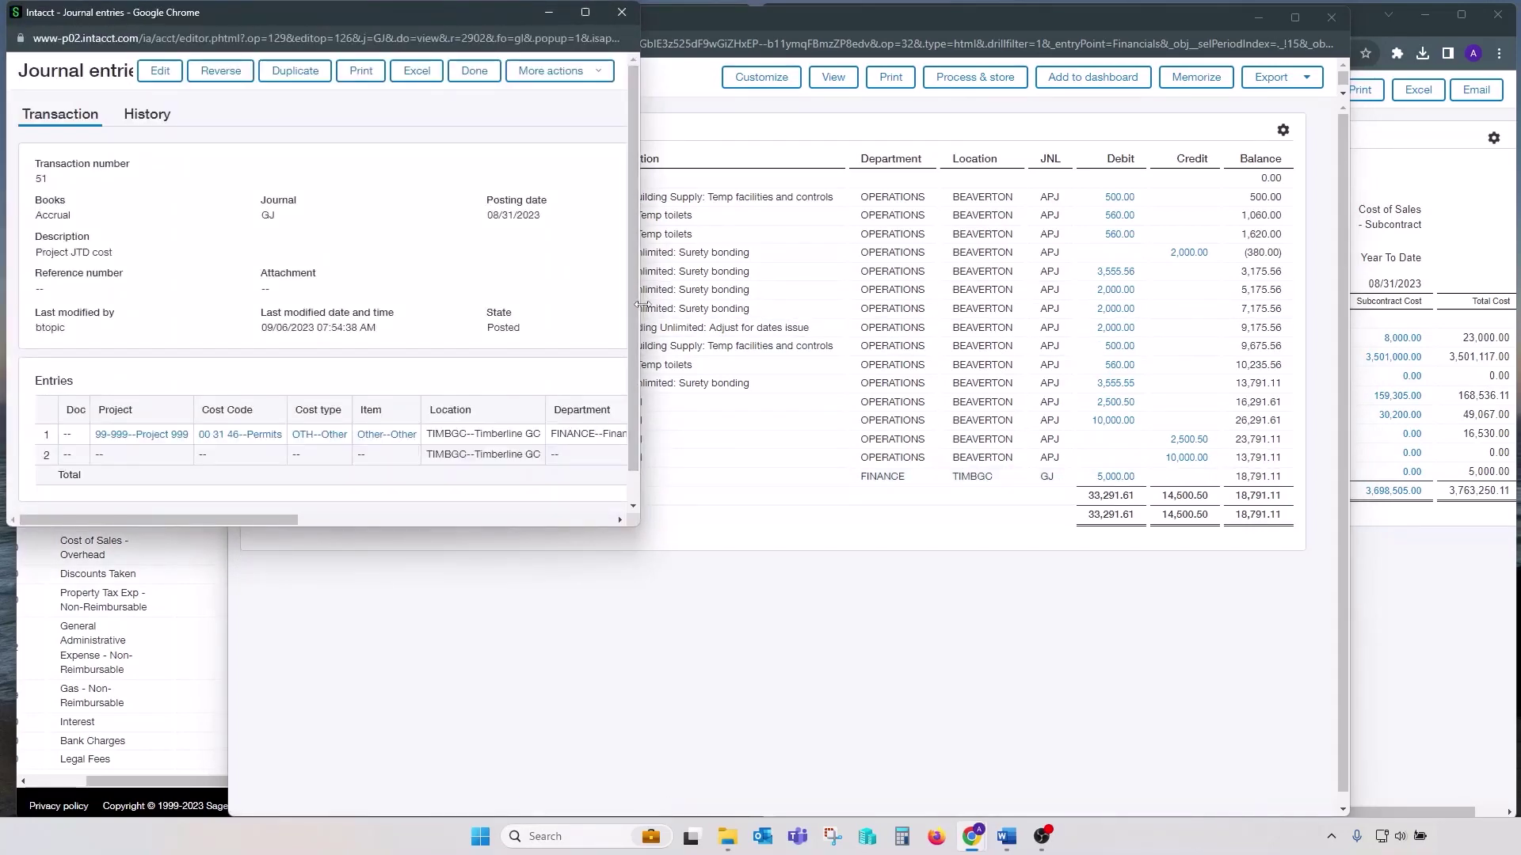
pyautogui.moveTo(641, 305); pyautogui.dragTo(1181, 304)
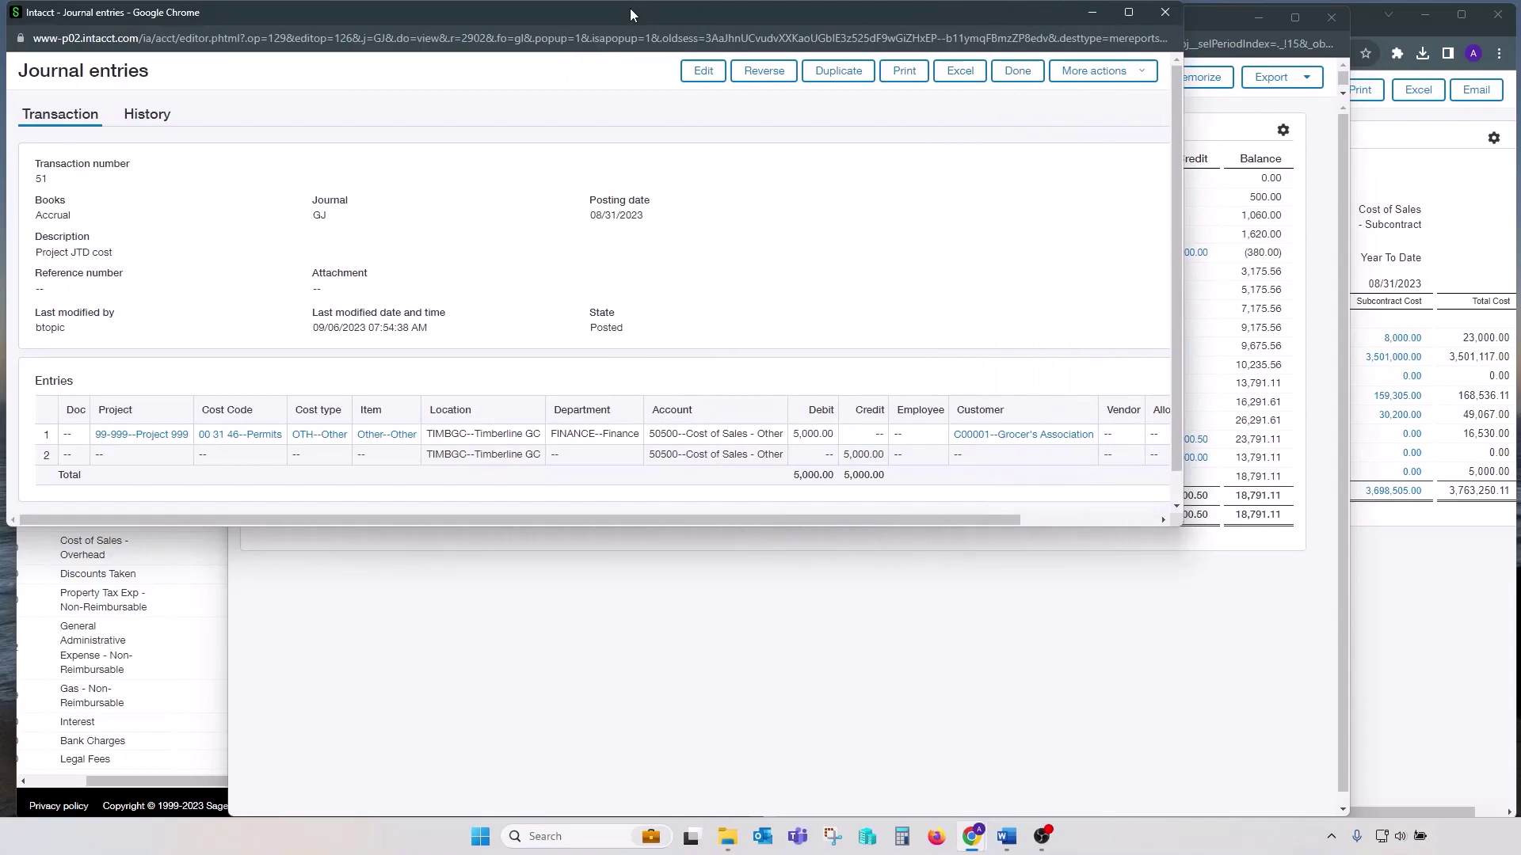
pyautogui.moveTo(630, 8); pyautogui.dragTo(711, 49)
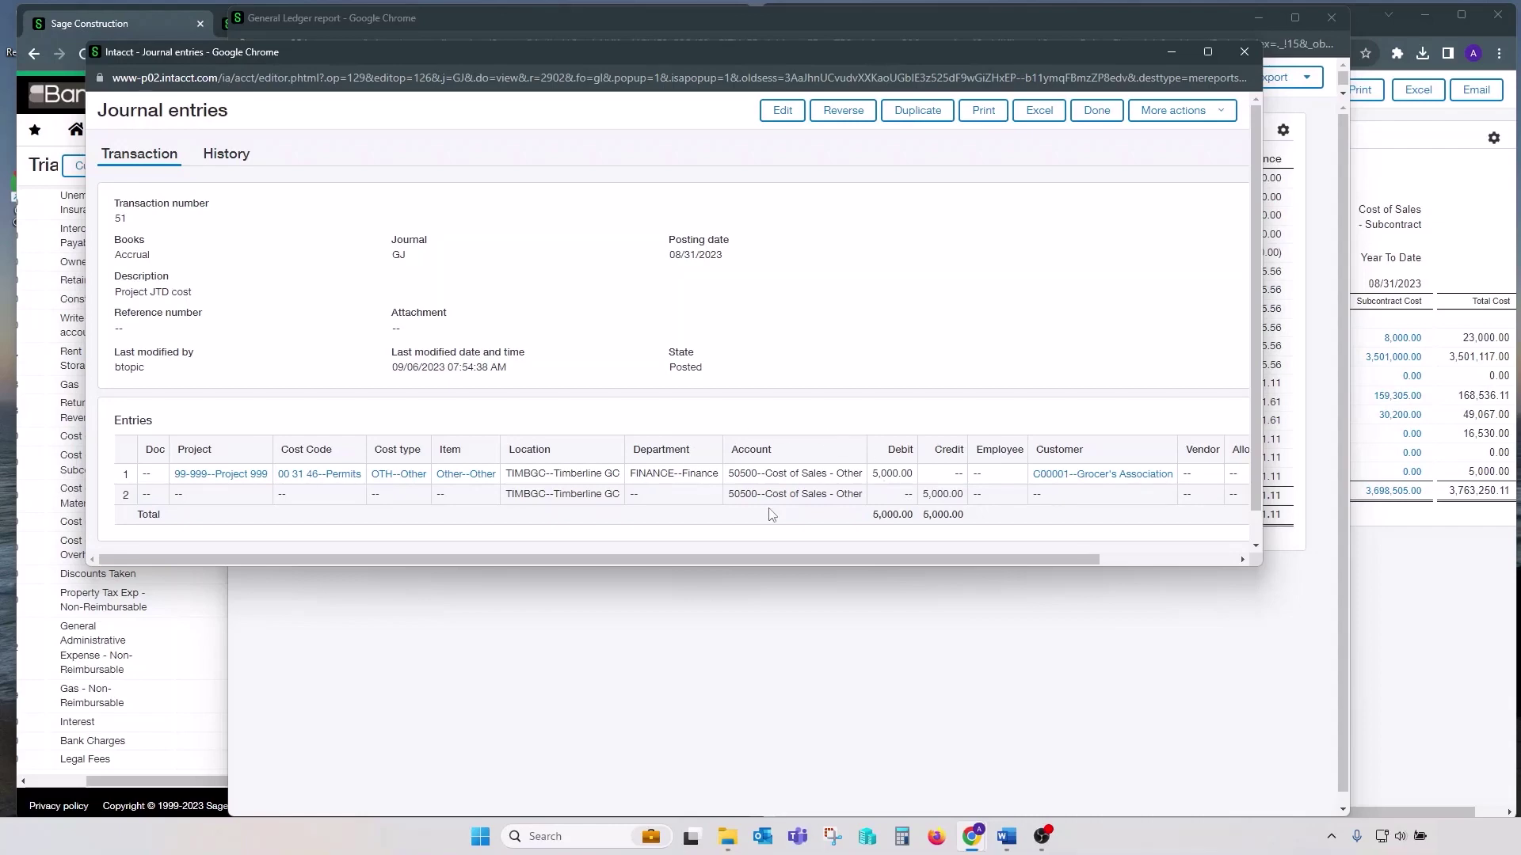
pyautogui.click(1245, 53)
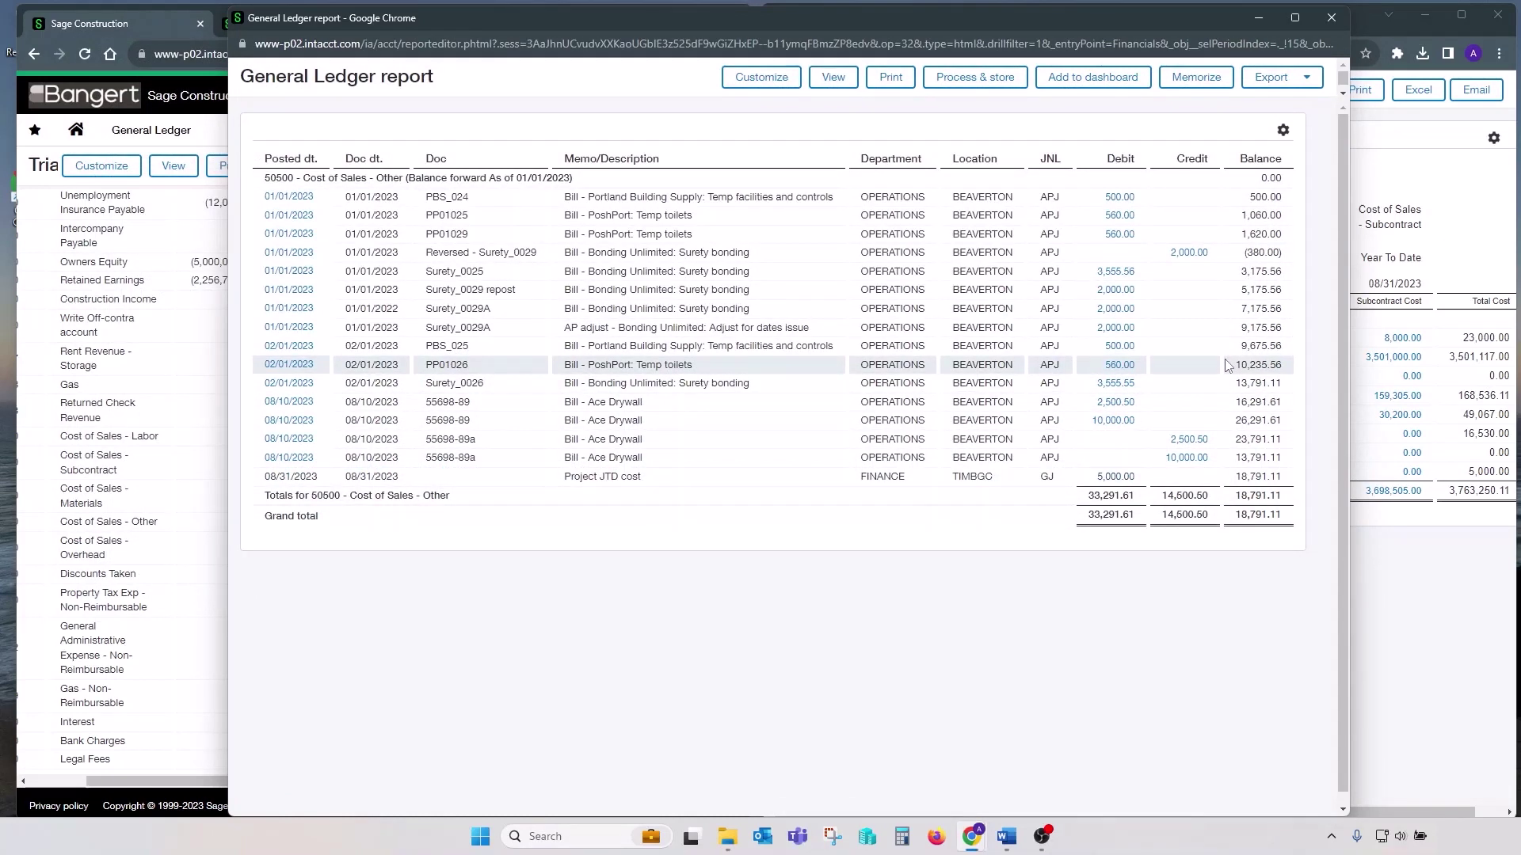
pyautogui.click(1331, 17)
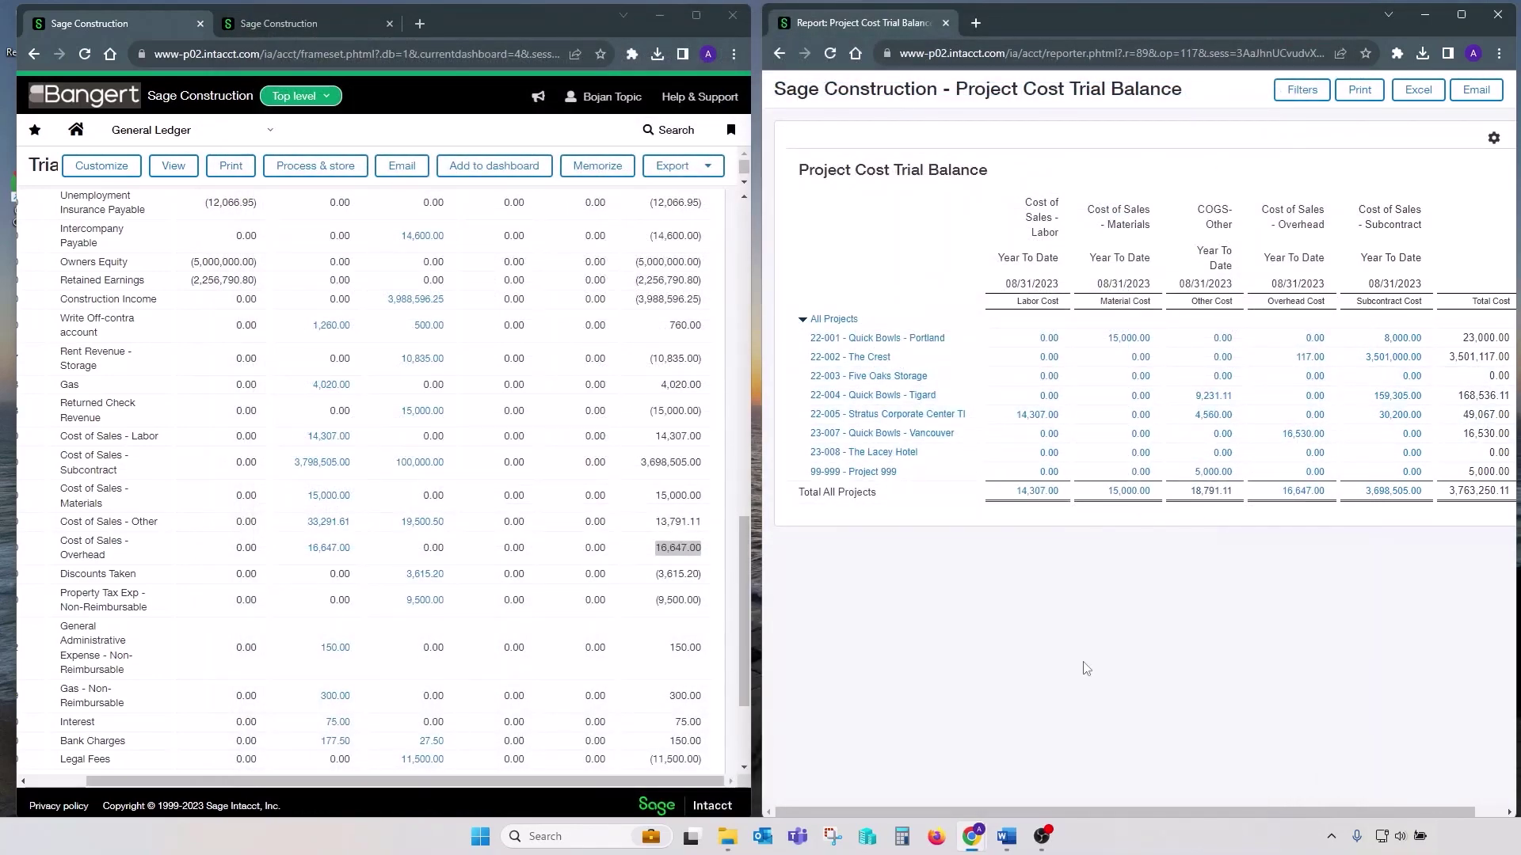